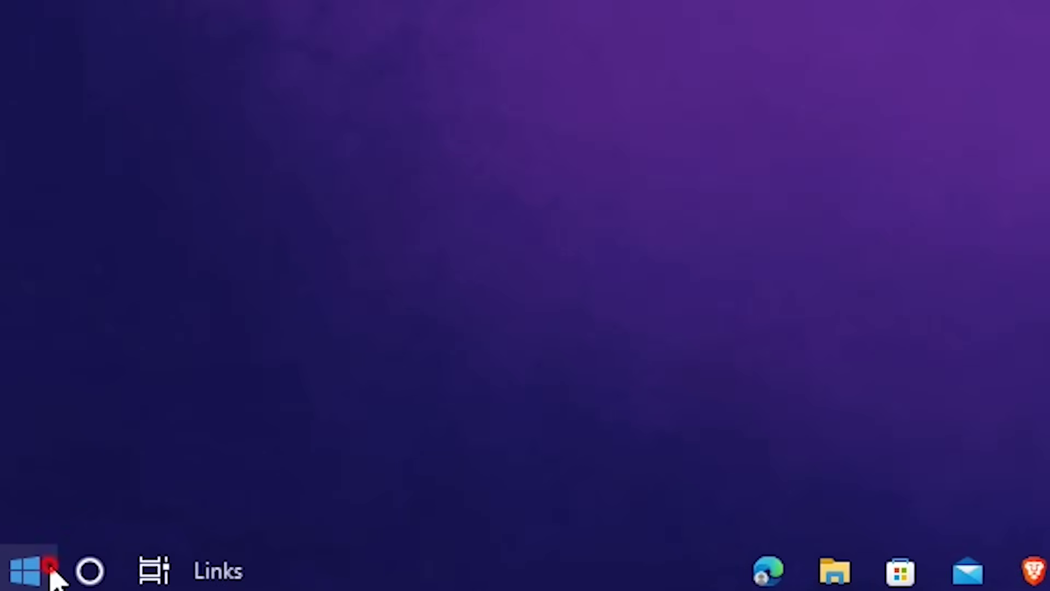
Run a Windows Update check from Settings' Update & Security page.
{"action": "left_click", "coordinate": [51, 566]}
{"action": "mouse_move", "coordinate": [37, 415]}
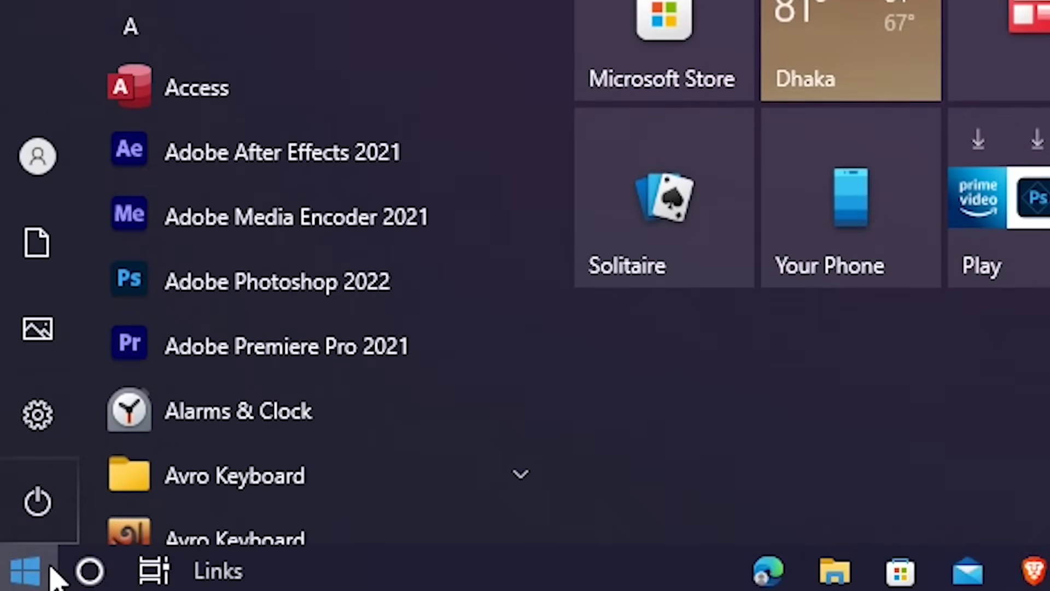
{"action": "left_click", "coordinate": [54, 429]}
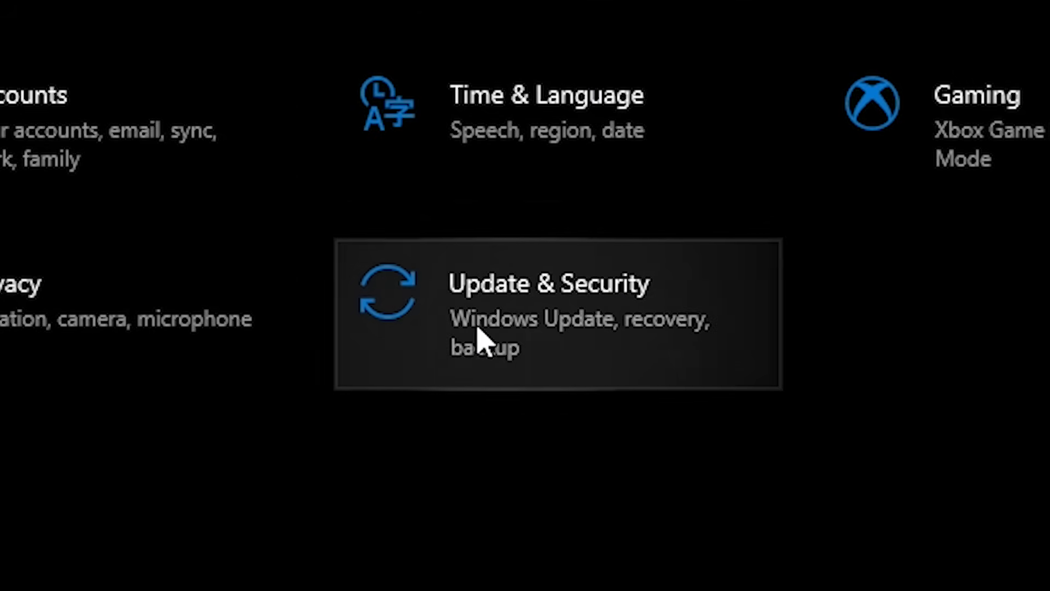
{"action": "left_click", "coordinate": [752, 304]}
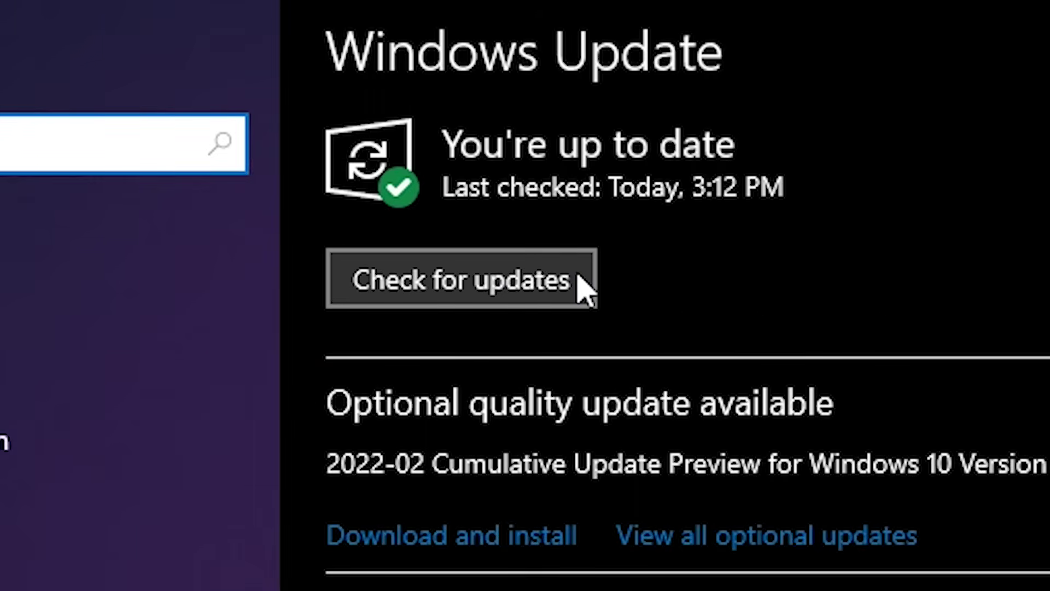
{"action": "left_click", "coordinate": [580, 278]}
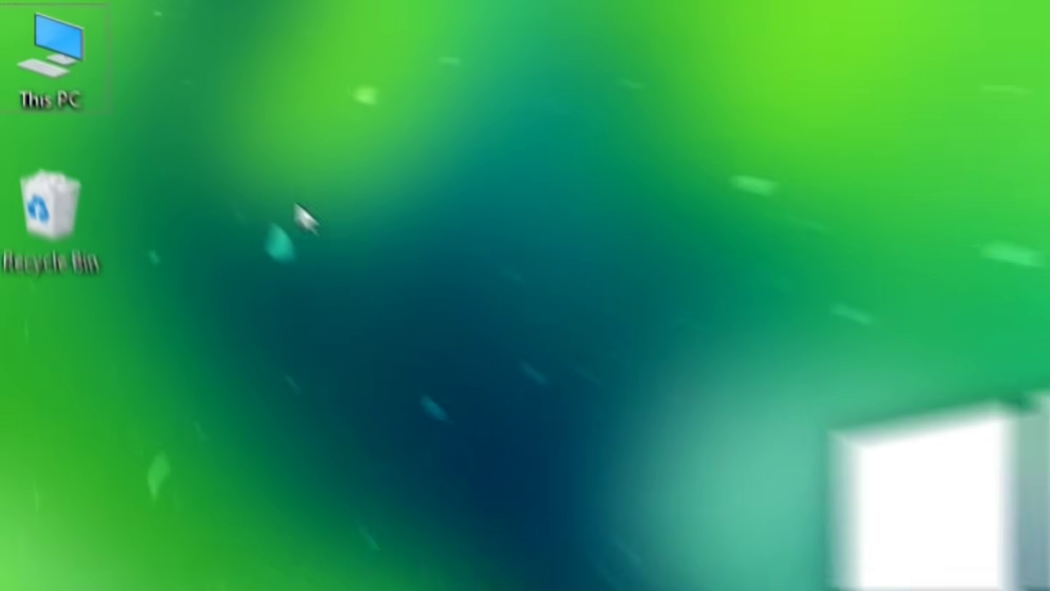
Open the System Protection tab of System Properties from This PC's Properties.
{"action": "left_click", "coordinate": [99, 100]}
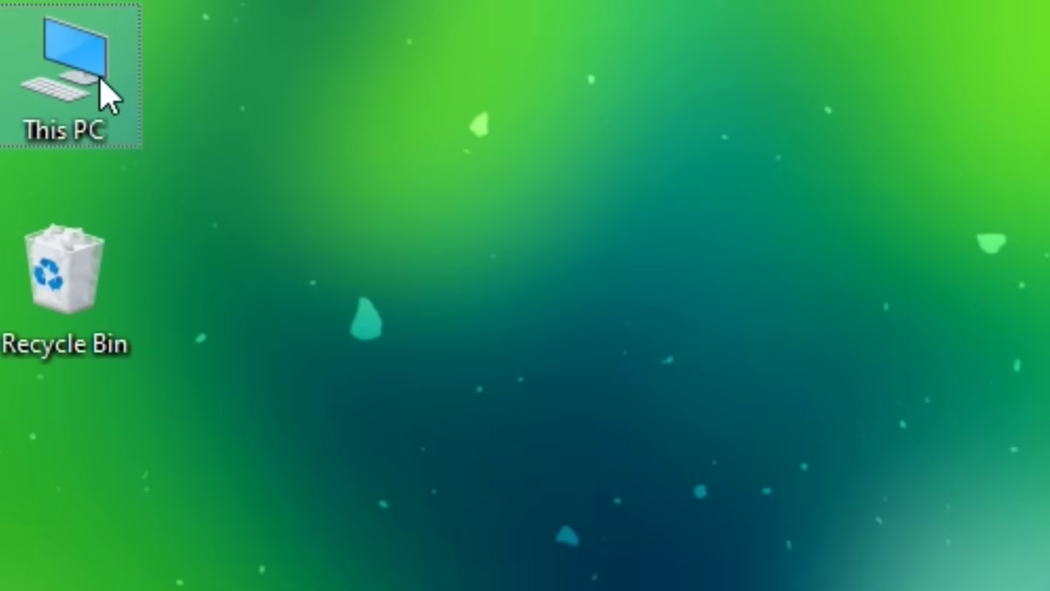
{"action": "right_click", "coordinate": [101, 80]}
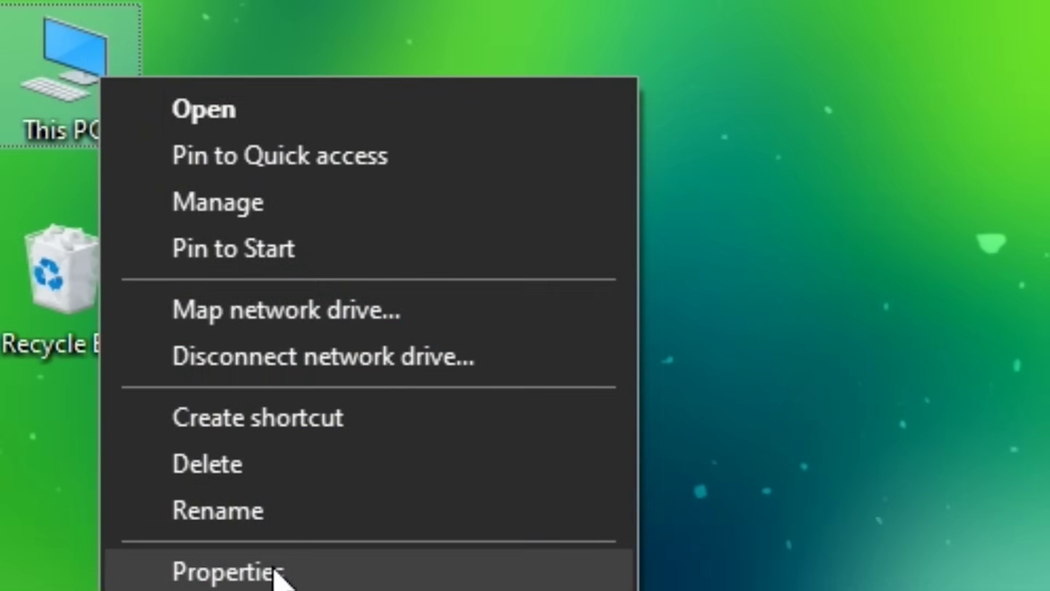
{"action": "left_click", "coordinate": [446, 581]}
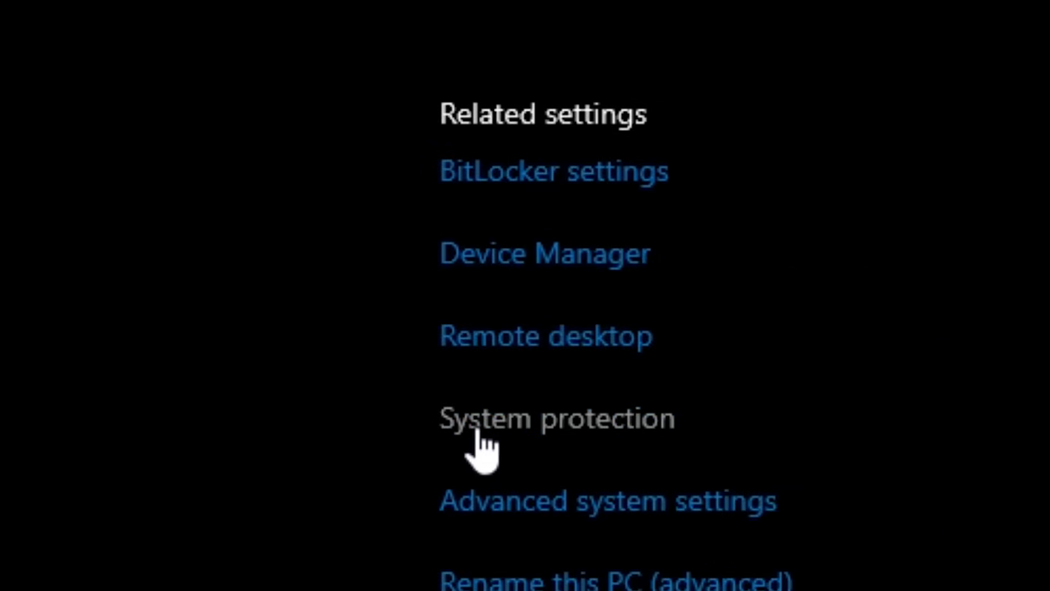
{"action": "left_click", "coordinate": [512, 421]}
{"action": "left_click", "coordinate": [1033, 9]}
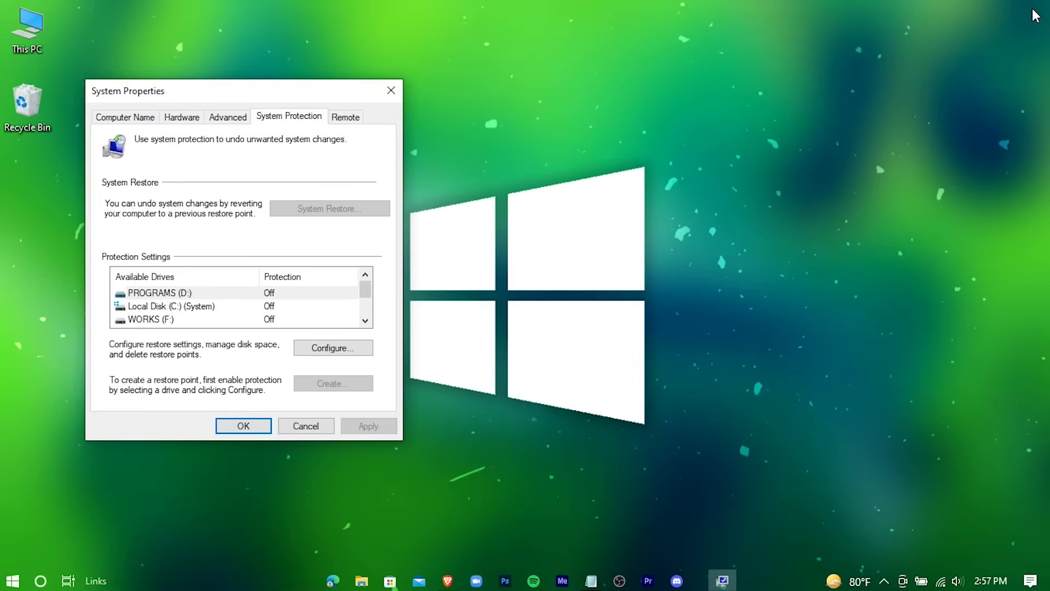
{"action": "left_click_drag", "start_coordinate": [221, 96], "coordinate": [478, 121]}
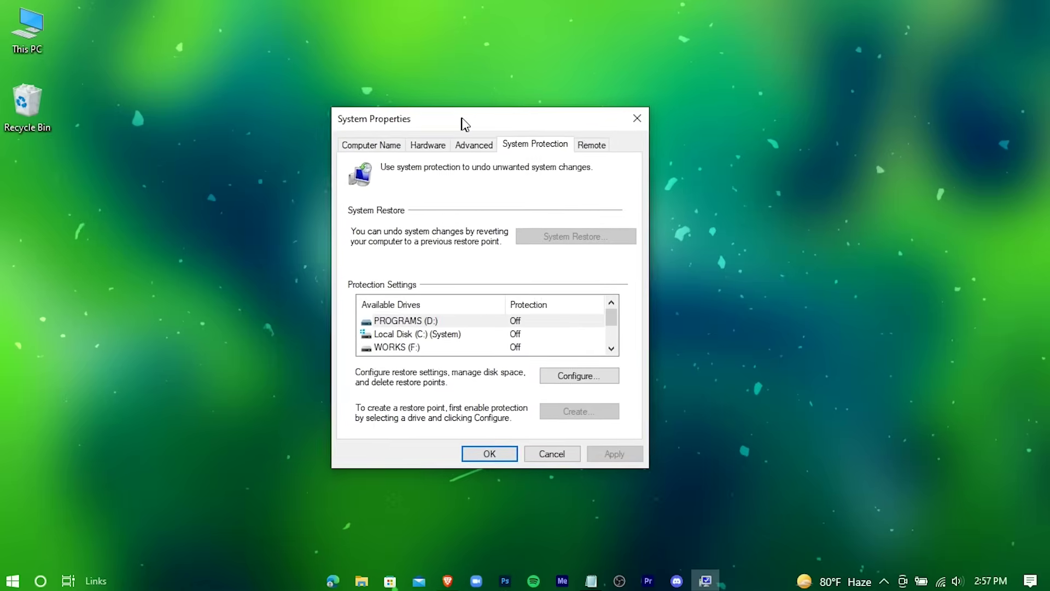
Turn on protection for Local Disk (C:) with 5% max disk usage and apply.
{"action": "left_click", "coordinate": [474, 332]}
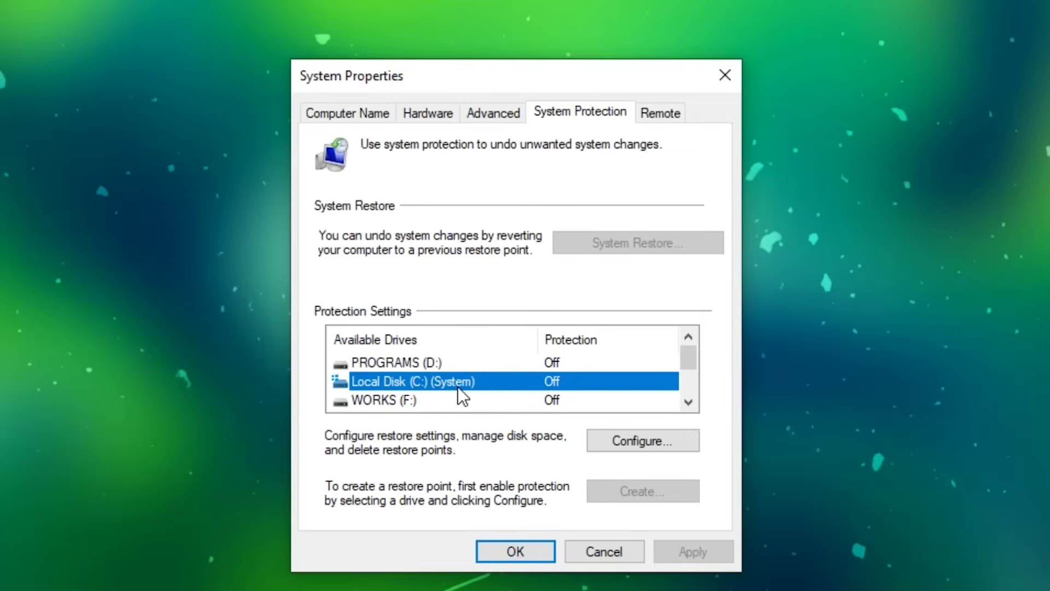
{"action": "left_click", "coordinate": [670, 439]}
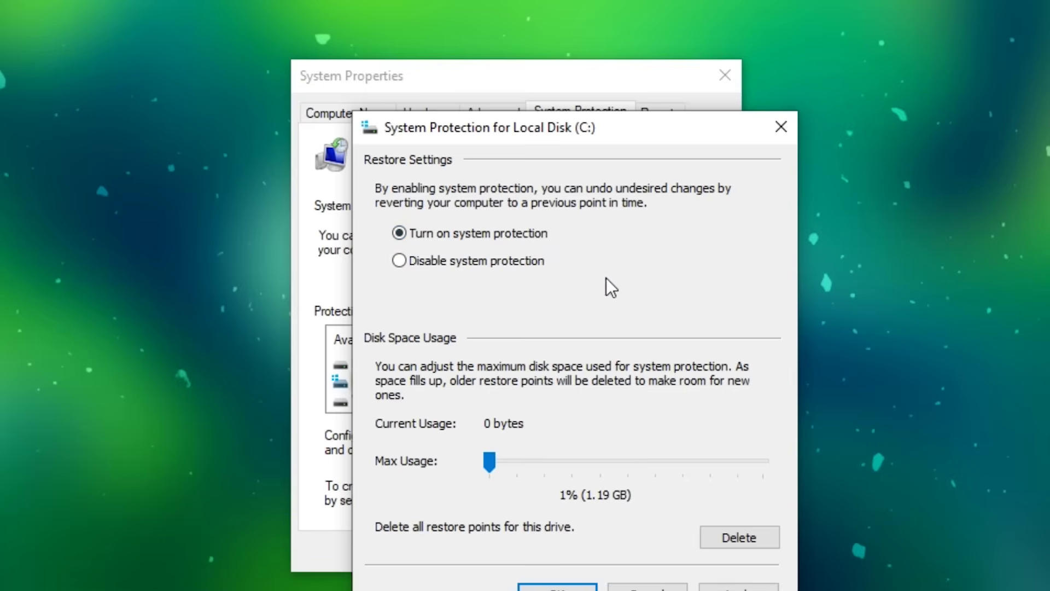
{"action": "left_click_drag", "start_coordinate": [488, 466], "coordinate": [497, 468]}
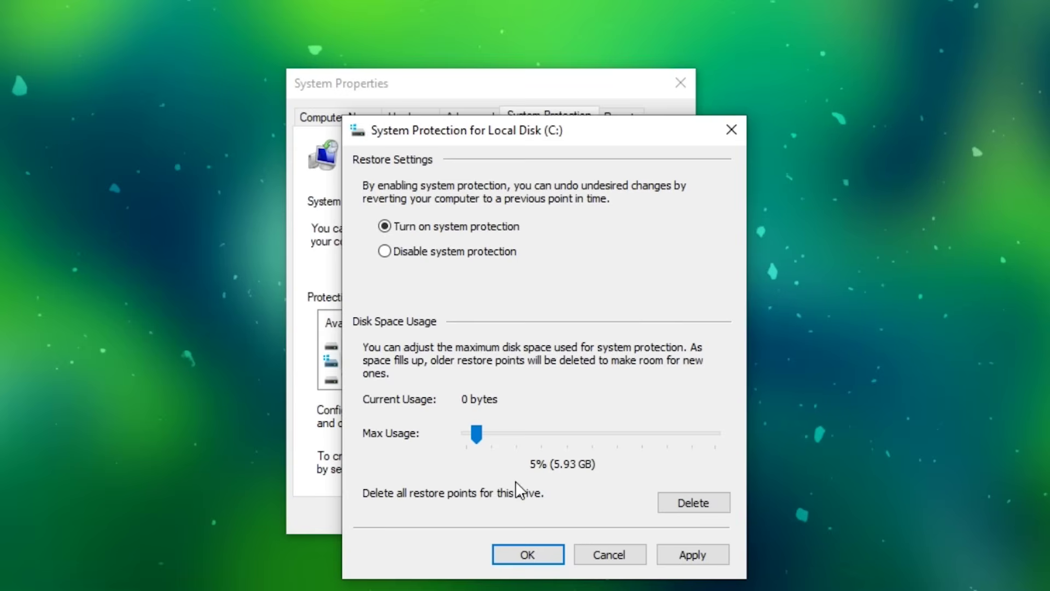
{"action": "left_click", "coordinate": [678, 553]}
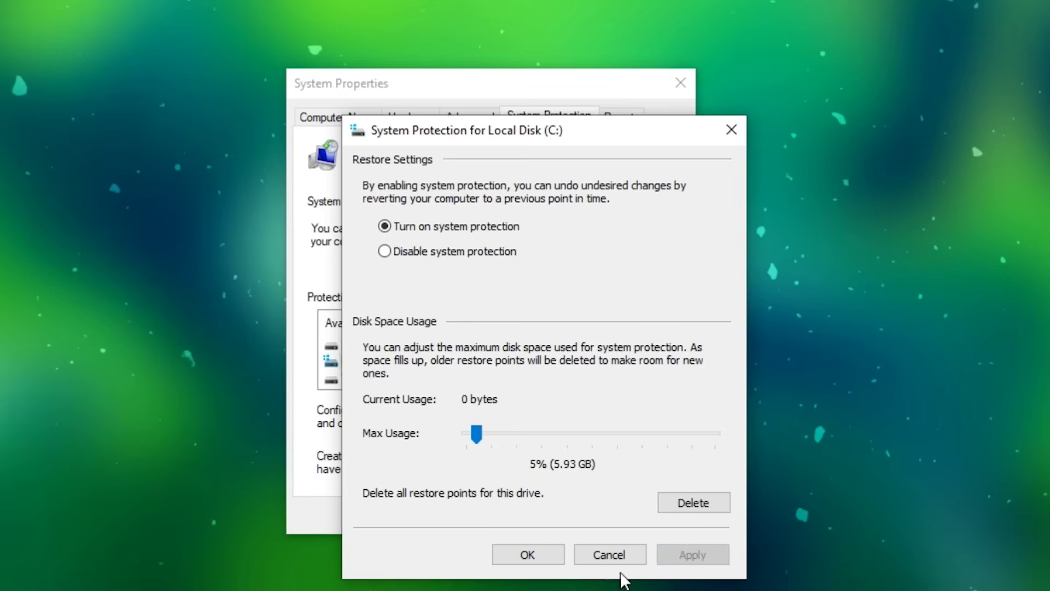
Create a described restore point, dismiss the success message, and close System Properties.
{"action": "left_click", "coordinate": [543, 555]}
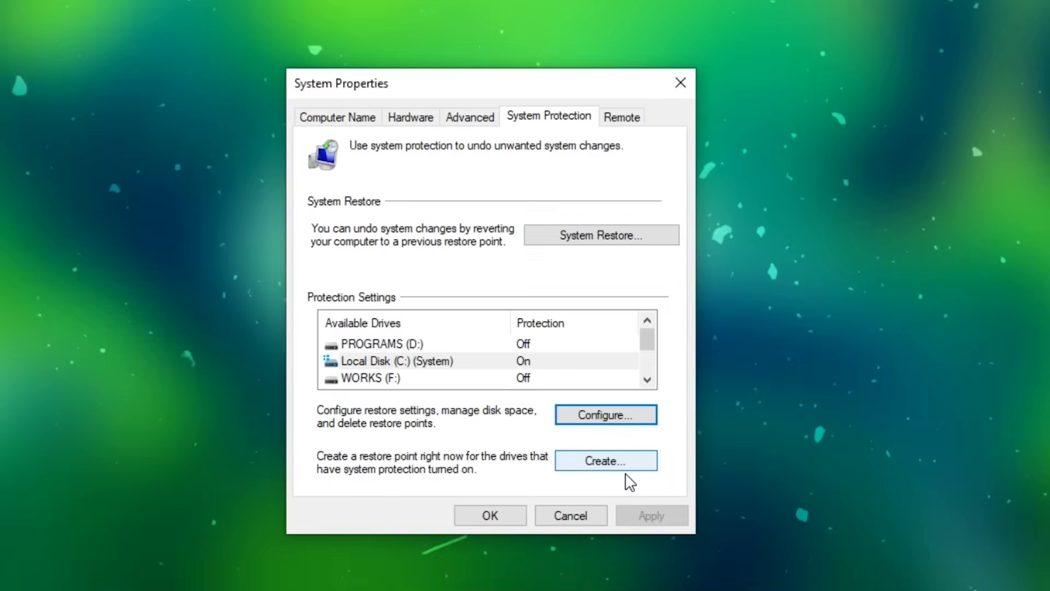
{"action": "left_click", "coordinate": [644, 471]}
{"action": "type", "text": "restore point"}
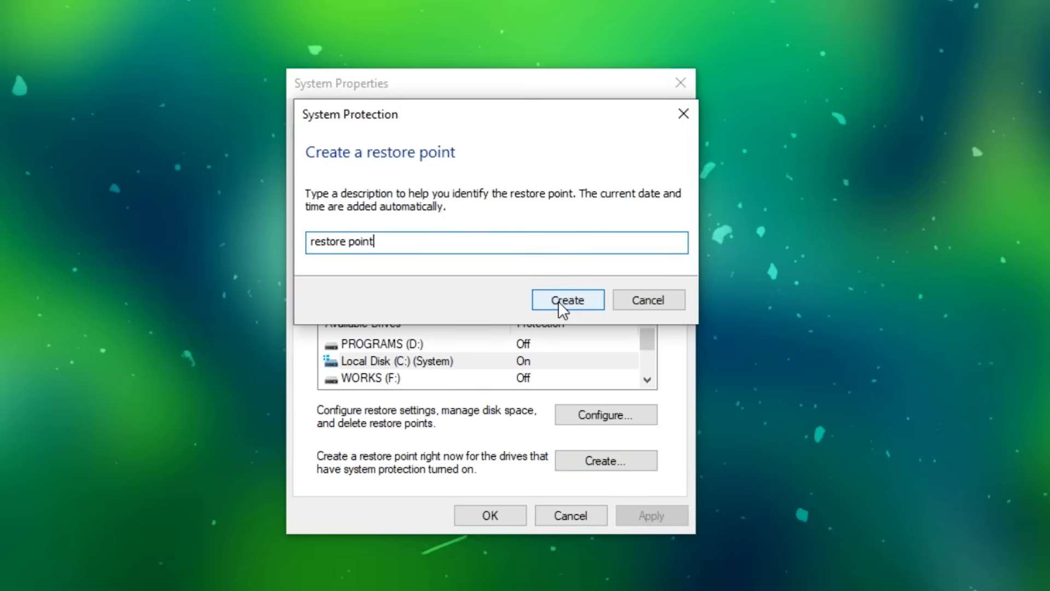
{"action": "left_click", "coordinate": [559, 301]}
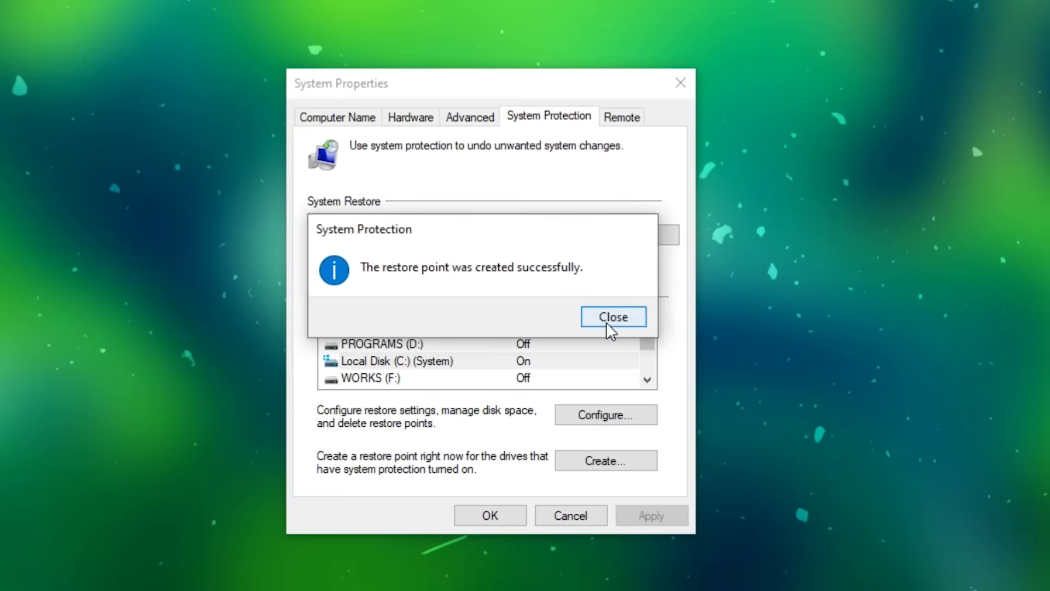
{"action": "left_click", "coordinate": [607, 320]}
{"action": "left_click", "coordinate": [505, 514]}
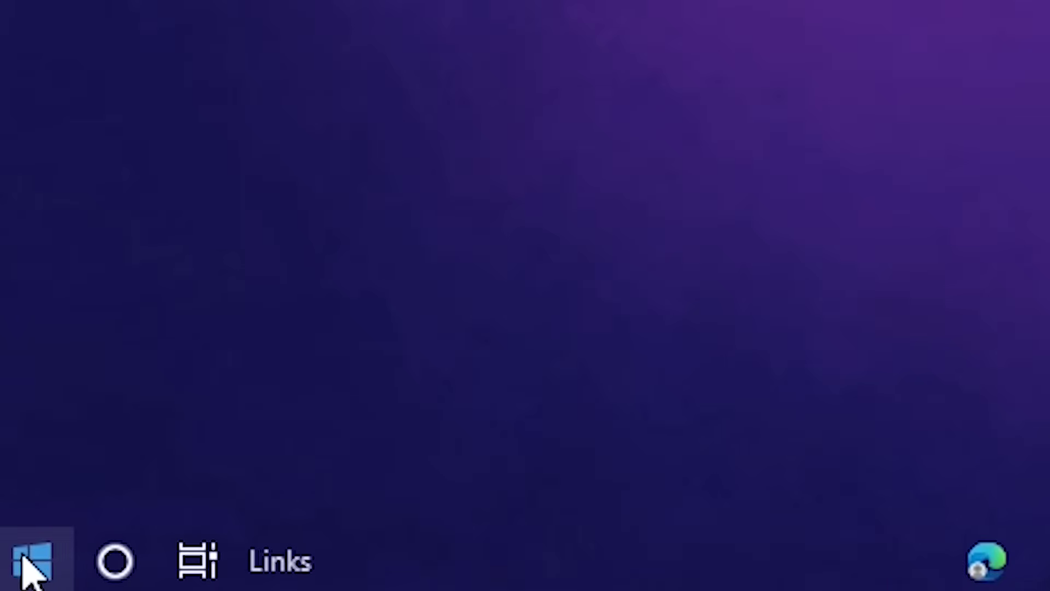
Run msconfig as administrator, hide Microsoft services, disable all others, and exit without restarting.
{"action": "left_click", "coordinate": [7, 580]}
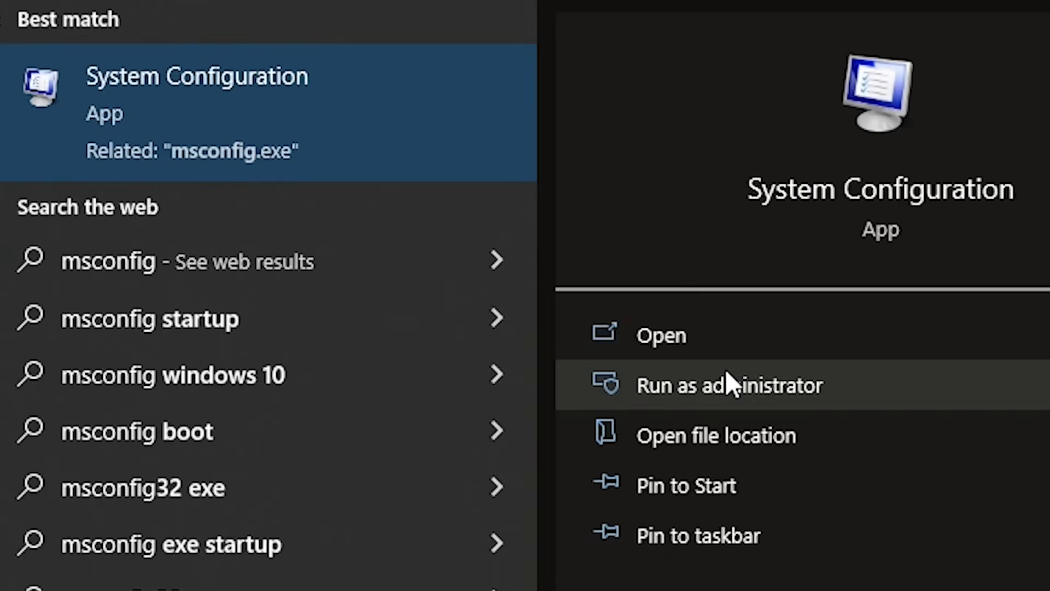
{"action": "left_click", "coordinate": [1024, 330]}
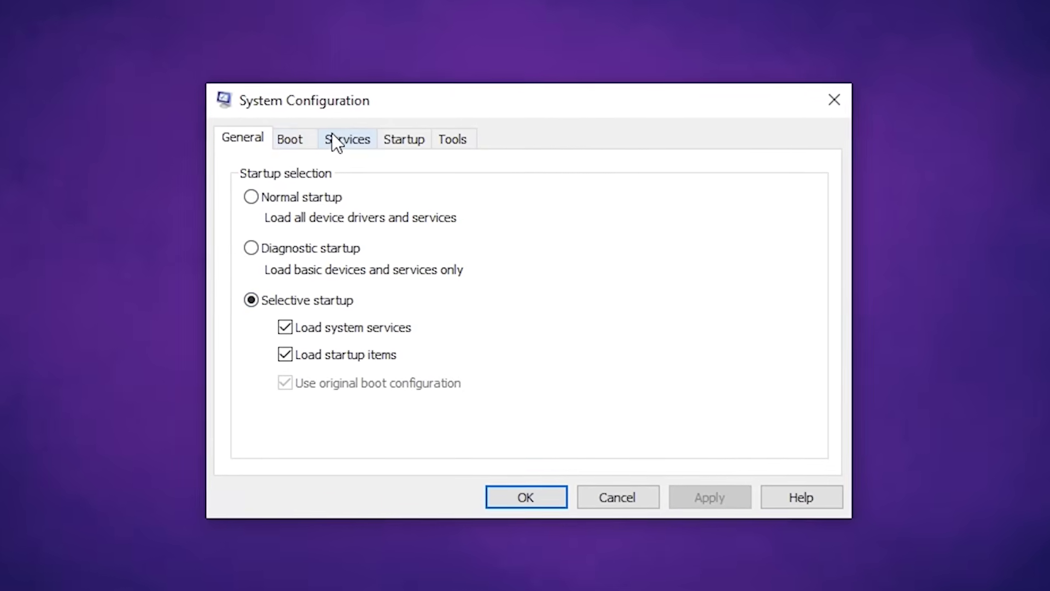
{"action": "left_click", "coordinate": [358, 141]}
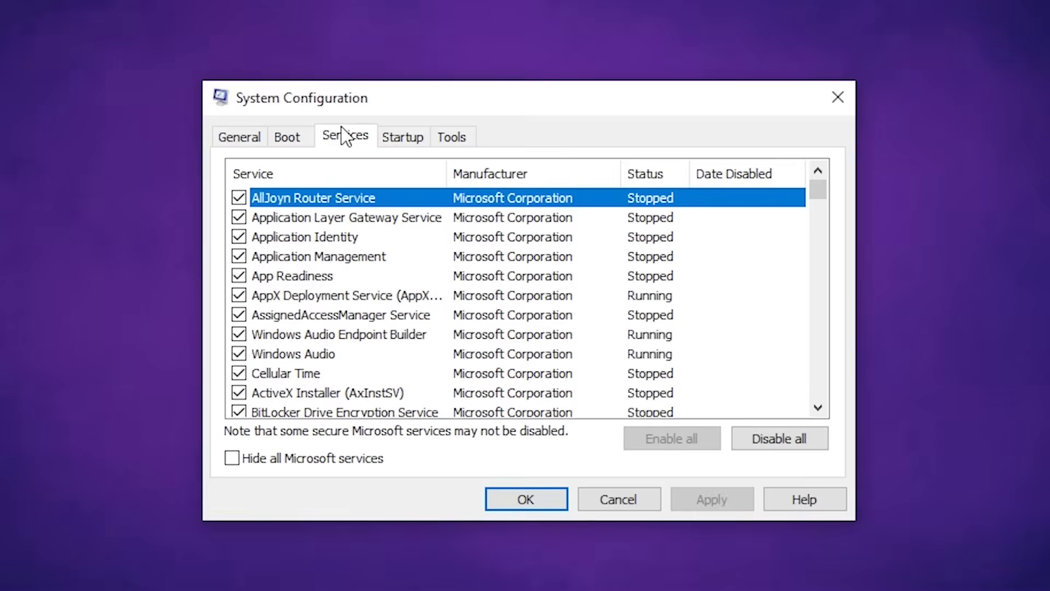
{"action": "left_click", "coordinate": [229, 461]}
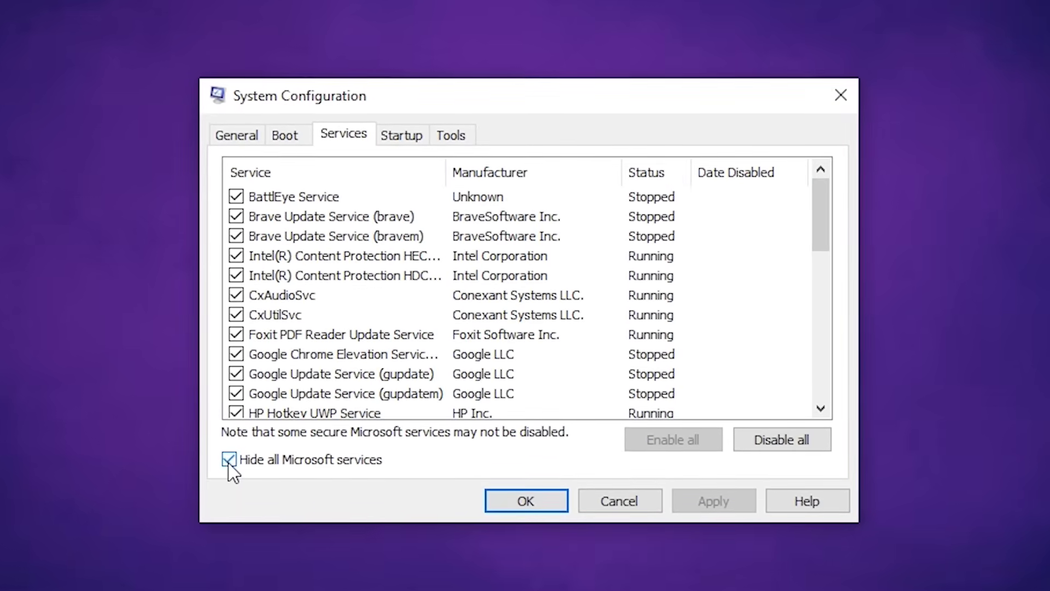
{"action": "left_click", "coordinate": [793, 448]}
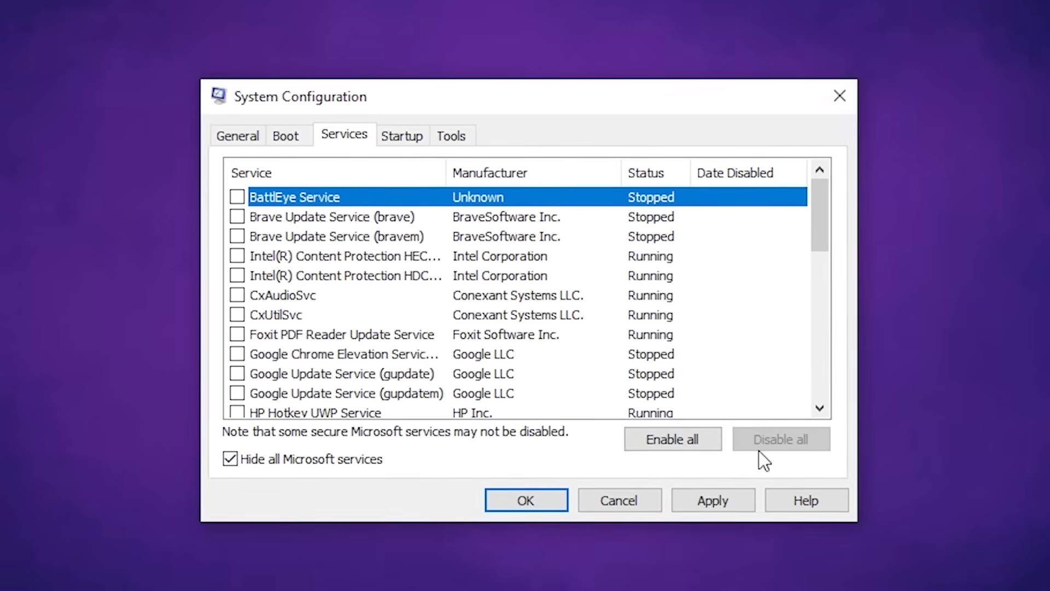
{"action": "left_click", "coordinate": [706, 500]}
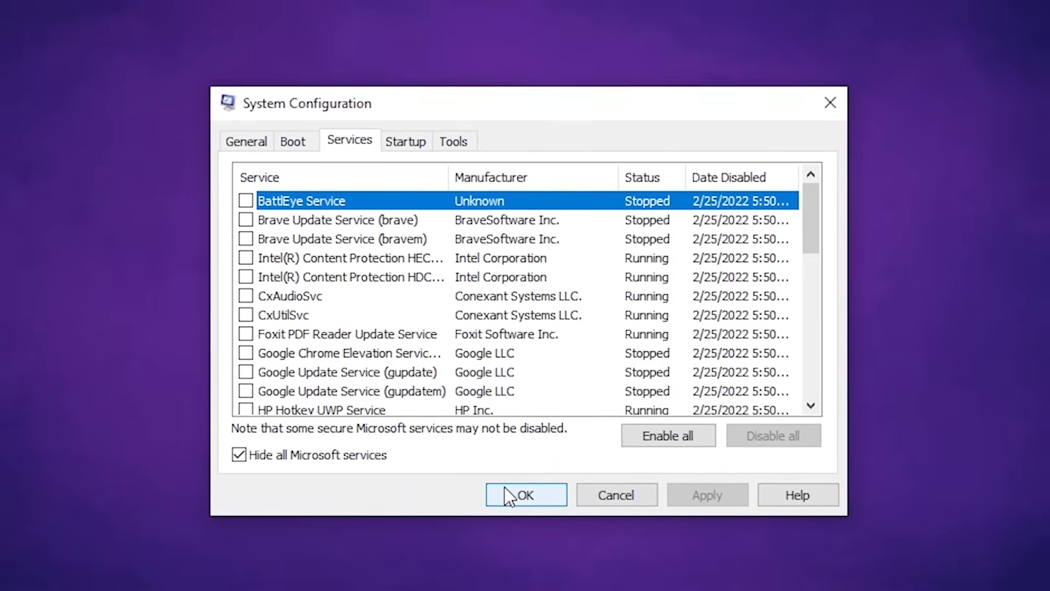
{"action": "left_click", "coordinate": [506, 493]}
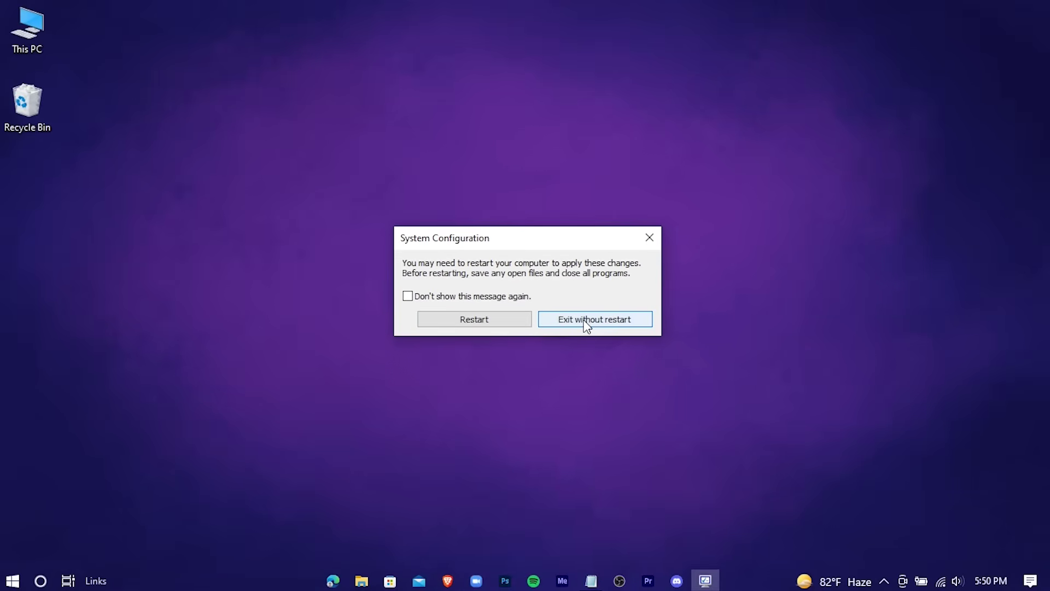
{"action": "left_click", "coordinate": [587, 324]}
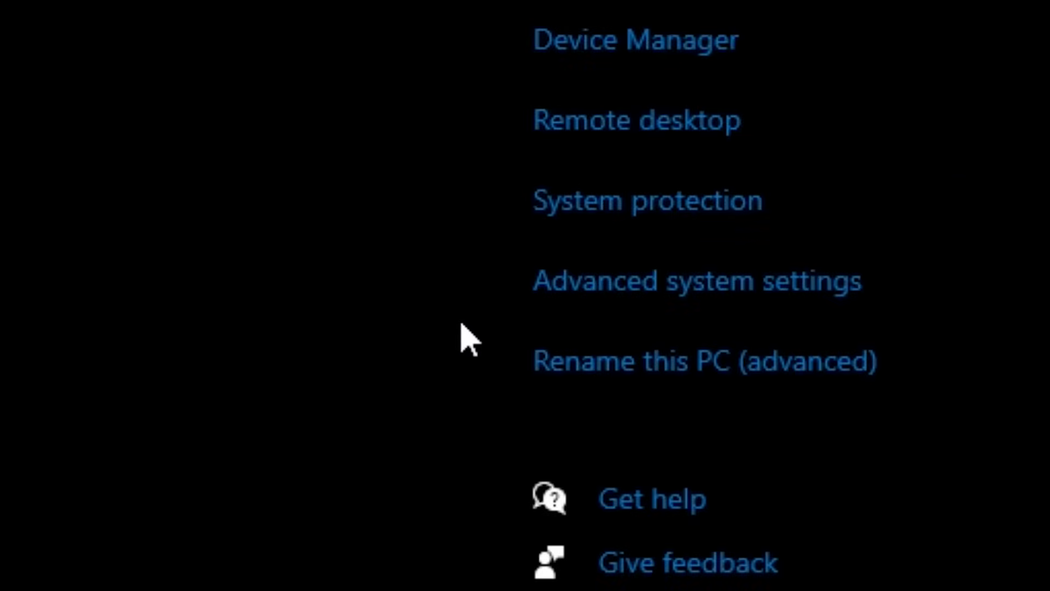
Set visual effects to best performance, re-enabling thumbnails and smooth screen font edges.
{"action": "left_click", "coordinate": [808, 280]}
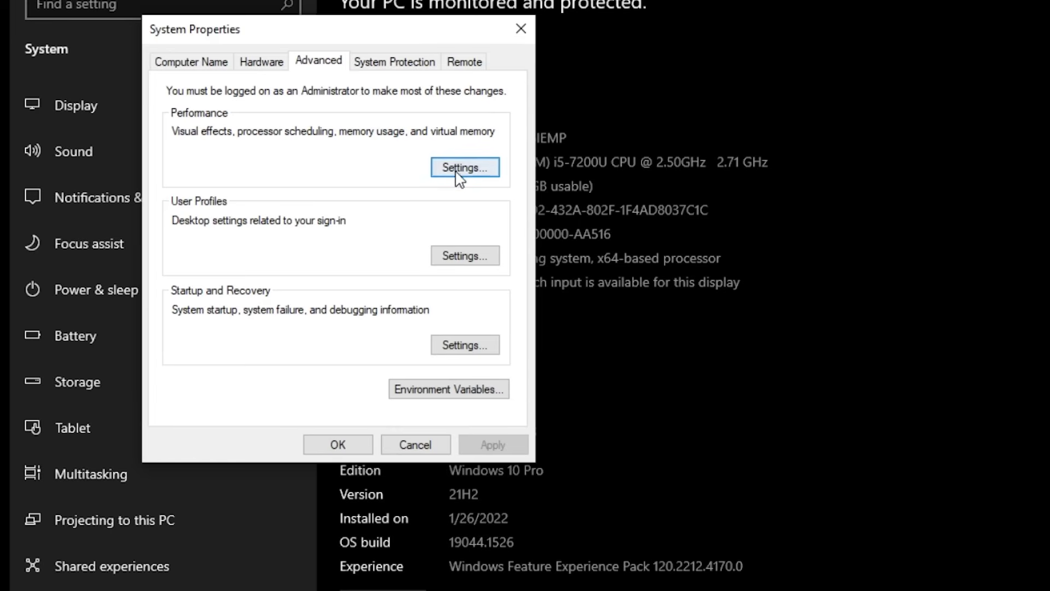
{"action": "left_click", "coordinate": [461, 172]}
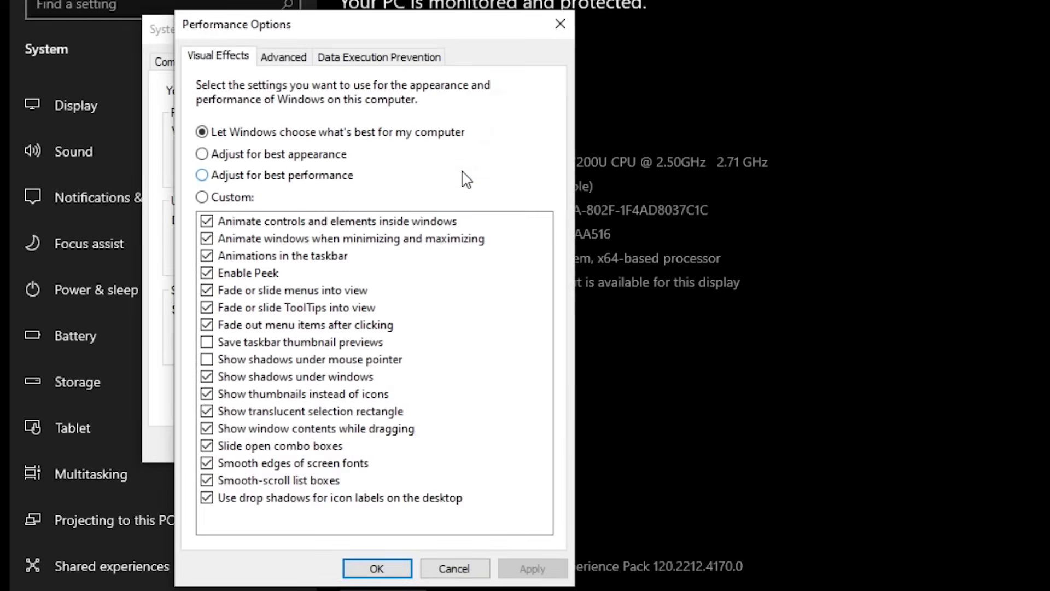
{"action": "left_click", "coordinate": [202, 177]}
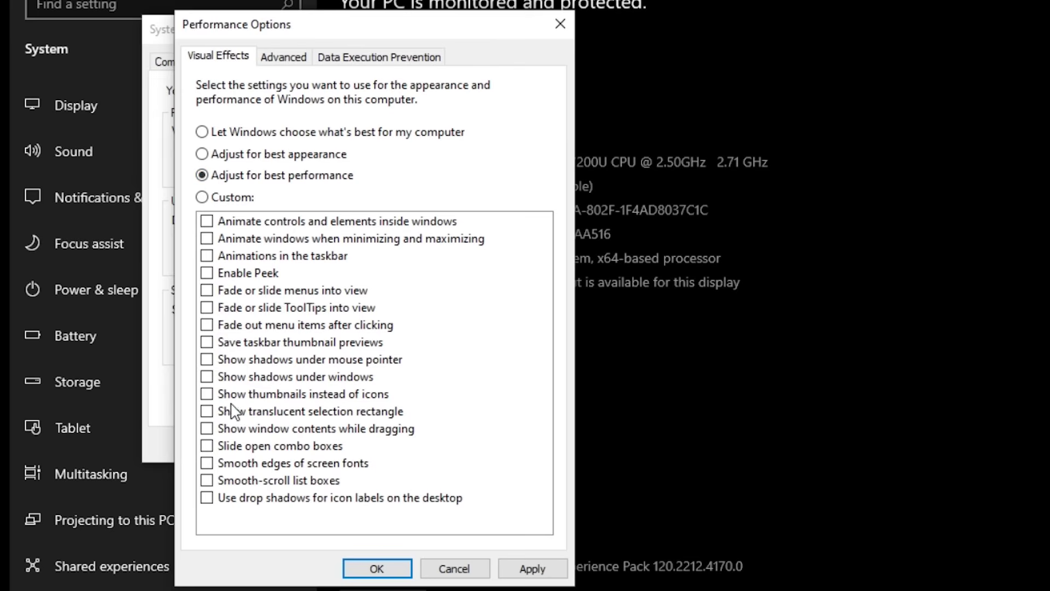
{"action": "left_click", "coordinate": [207, 395]}
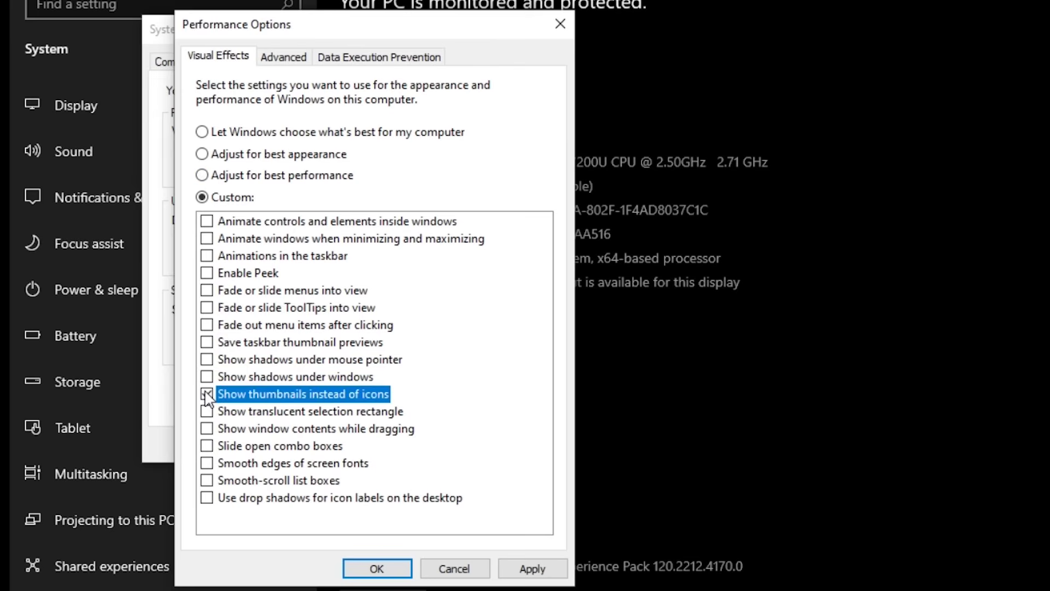
{"action": "left_click", "coordinate": [207, 464]}
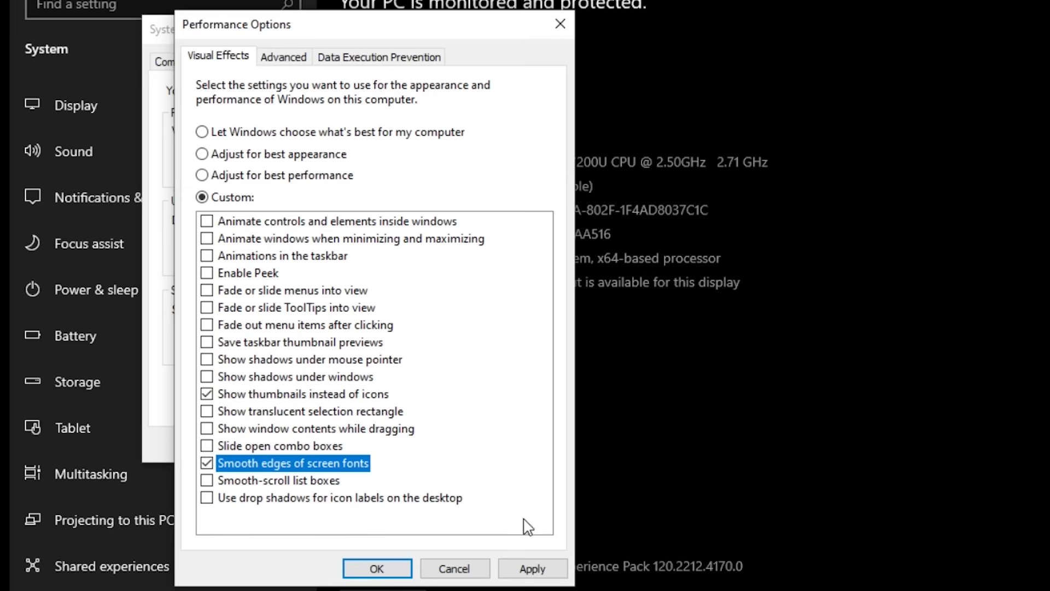
Apply the visual effects and close Performance Options, System Properties and Settings.
{"action": "left_click", "coordinate": [534, 569]}
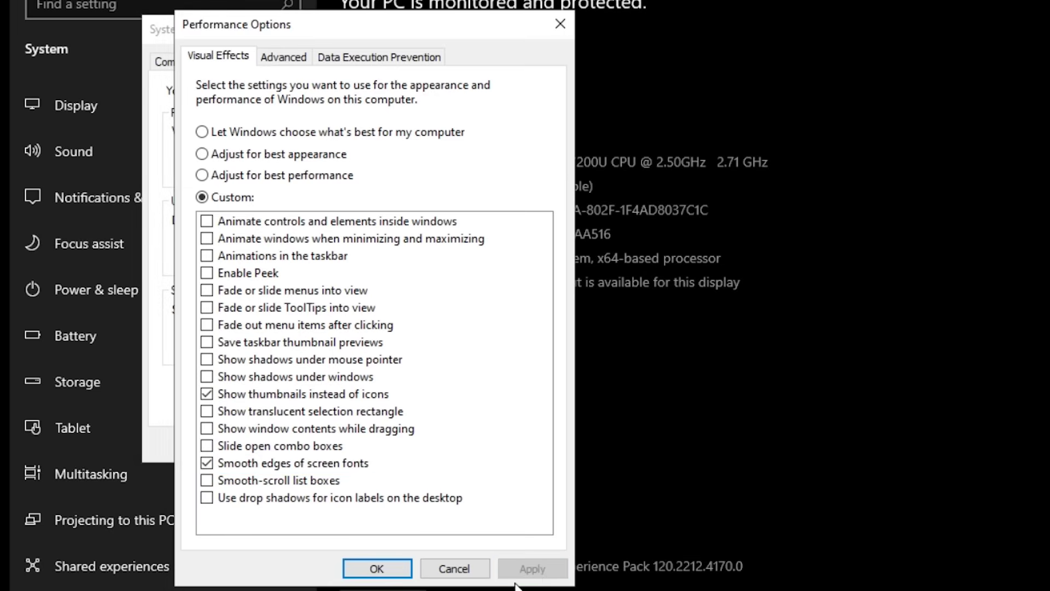
{"action": "left_click", "coordinate": [393, 569]}
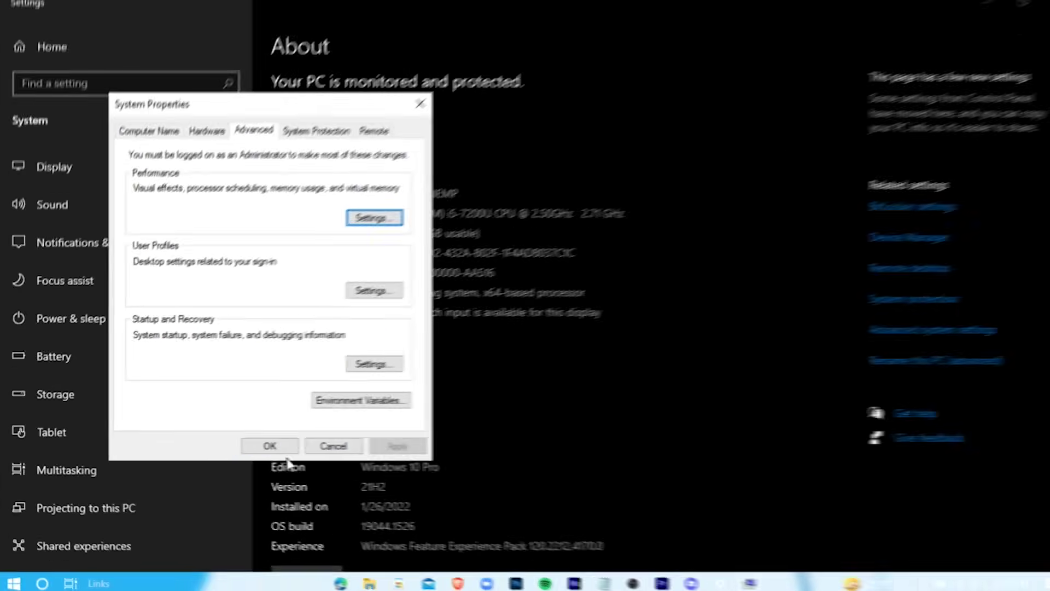
{"action": "left_click", "coordinate": [263, 441]}
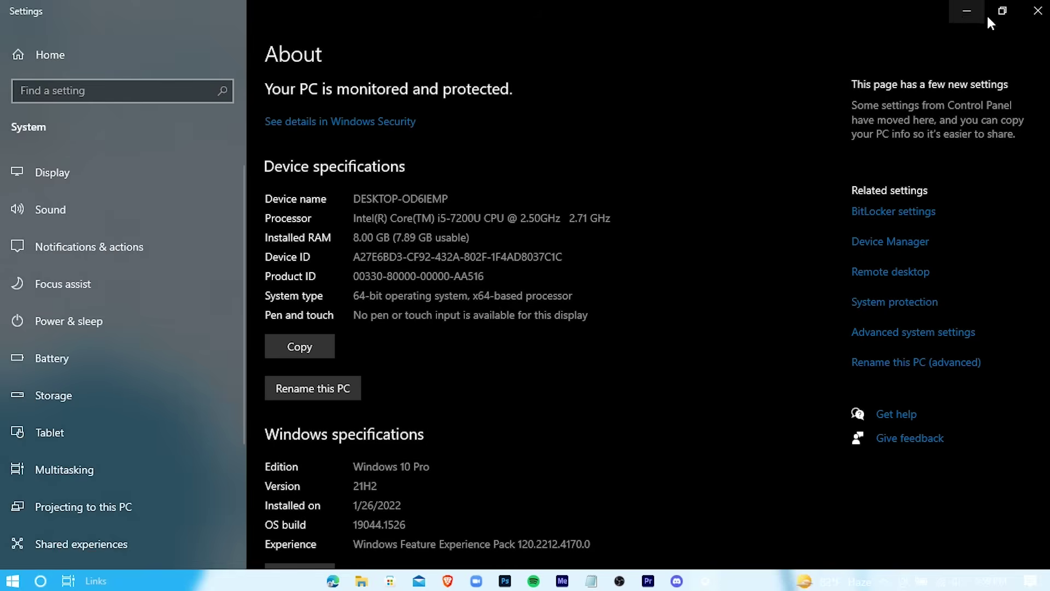
{"action": "left_click", "coordinate": [1033, 7]}
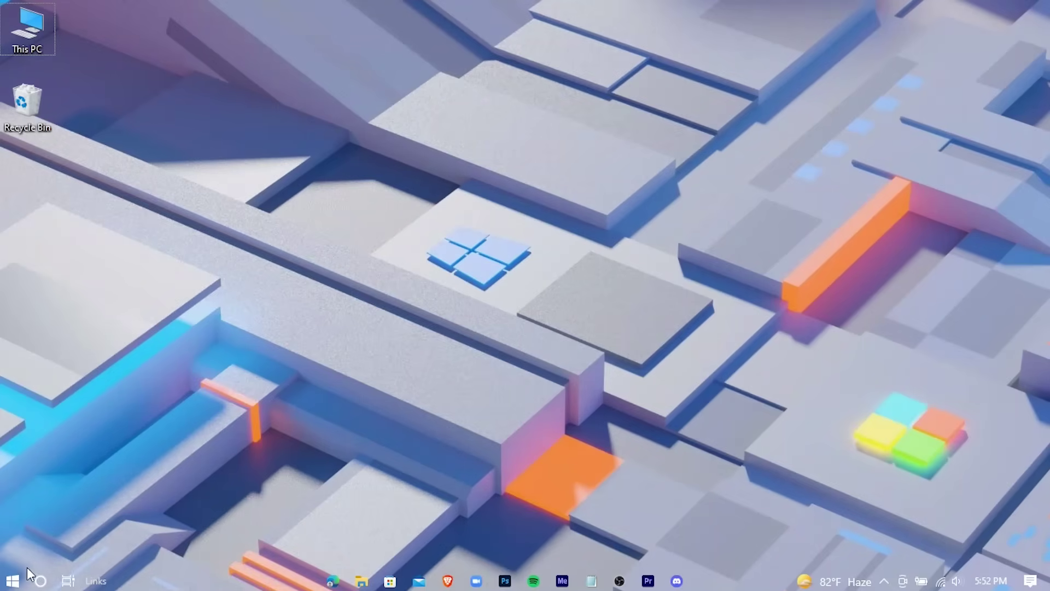
Open the Windows Temp folder by entering 'temp' in Run, and maximize it.
{"action": "left_click", "coordinate": [12, 581]}
{"action": "type", "text": "run"}
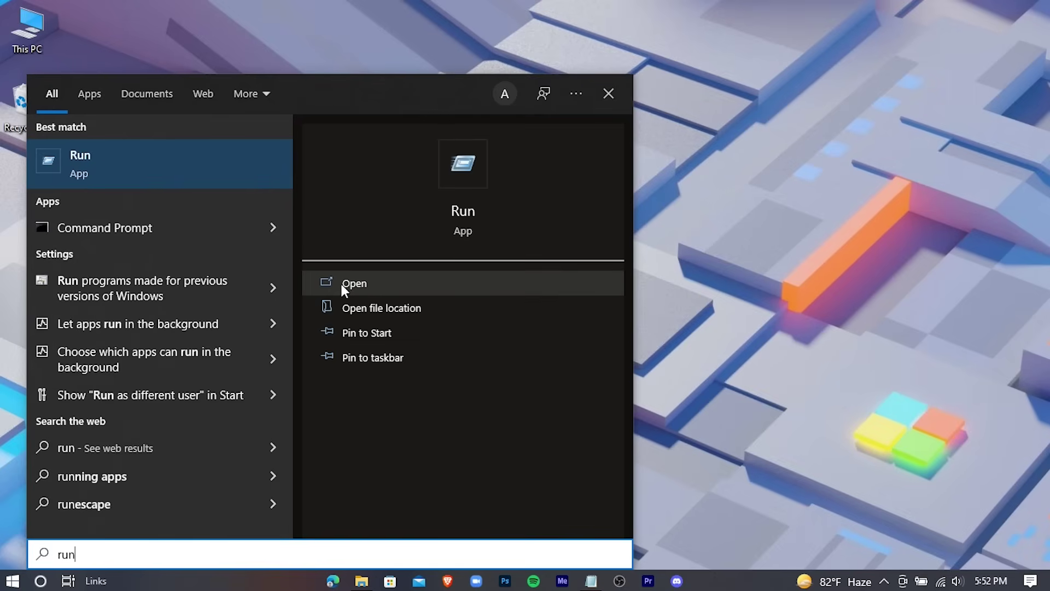
{"action": "left_click", "coordinate": [491, 283]}
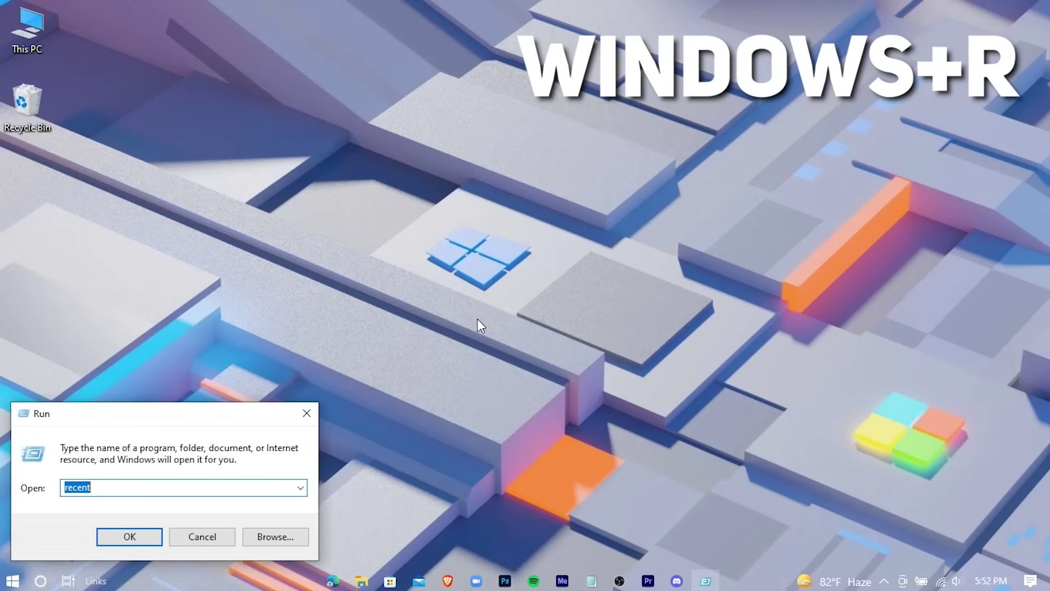
{"action": "left_click_drag", "start_coordinate": [157, 417], "coordinate": [513, 230]}
{"action": "type", "text": "te"}
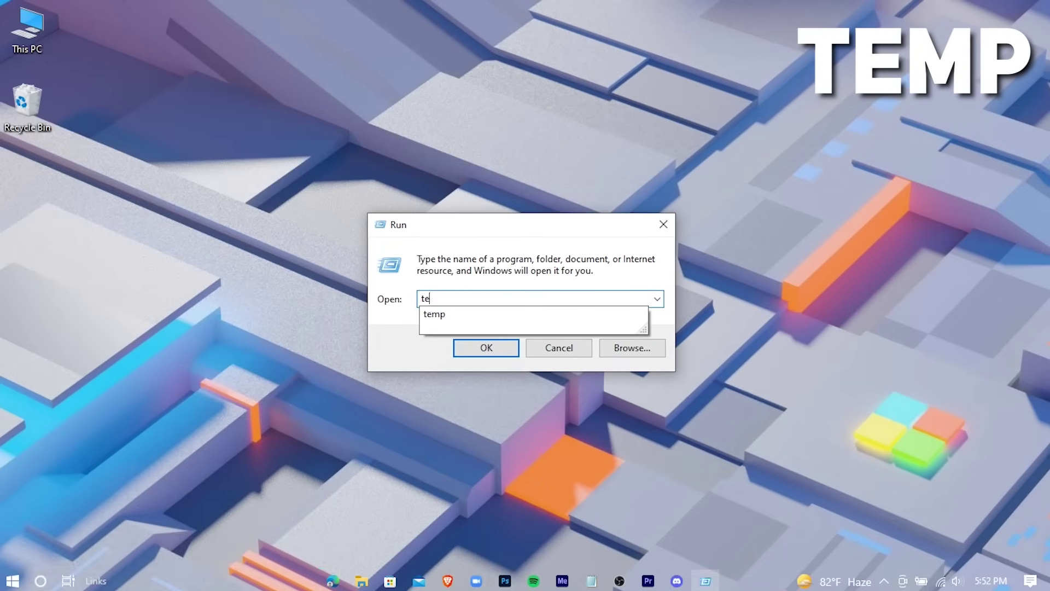
{"action": "type", "text": "mp"}
{"action": "key", "text": "Return"}
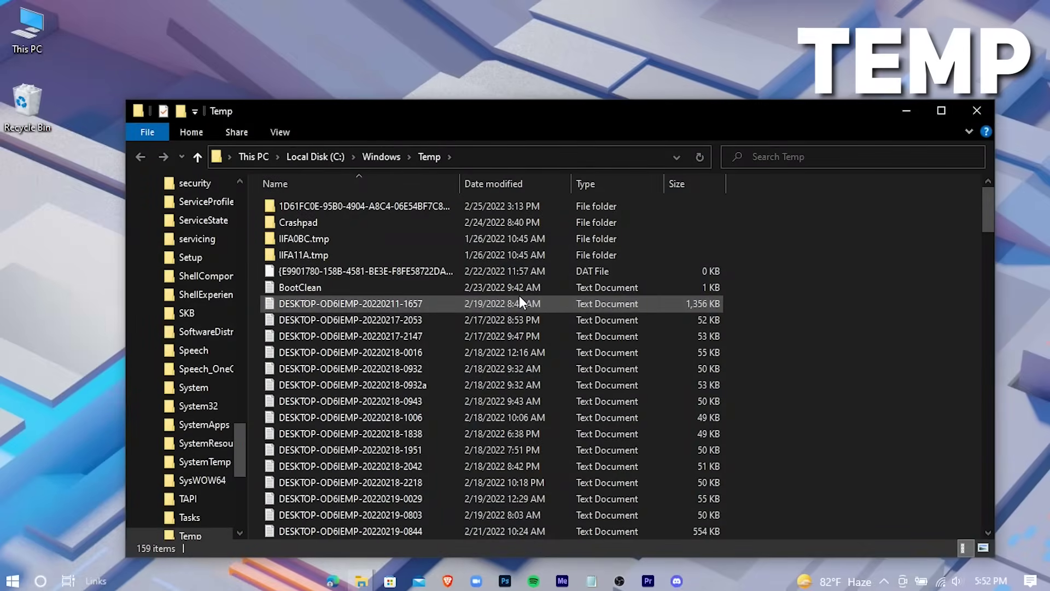
{"action": "left_click_drag", "start_coordinate": [706, 103], "coordinate": [652, 8]}
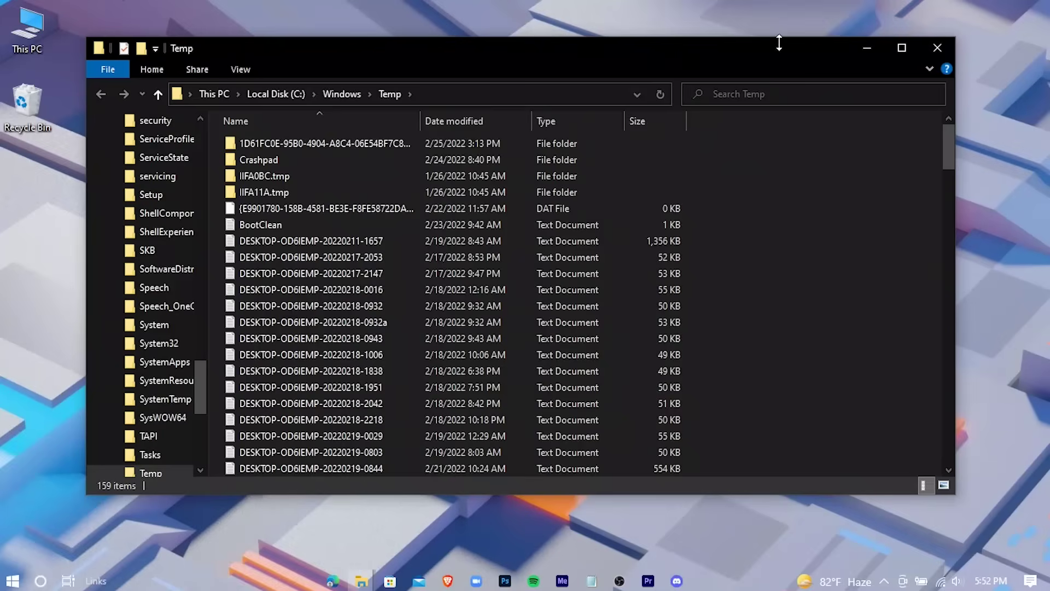
{"action": "left_click", "coordinate": [904, 39]}
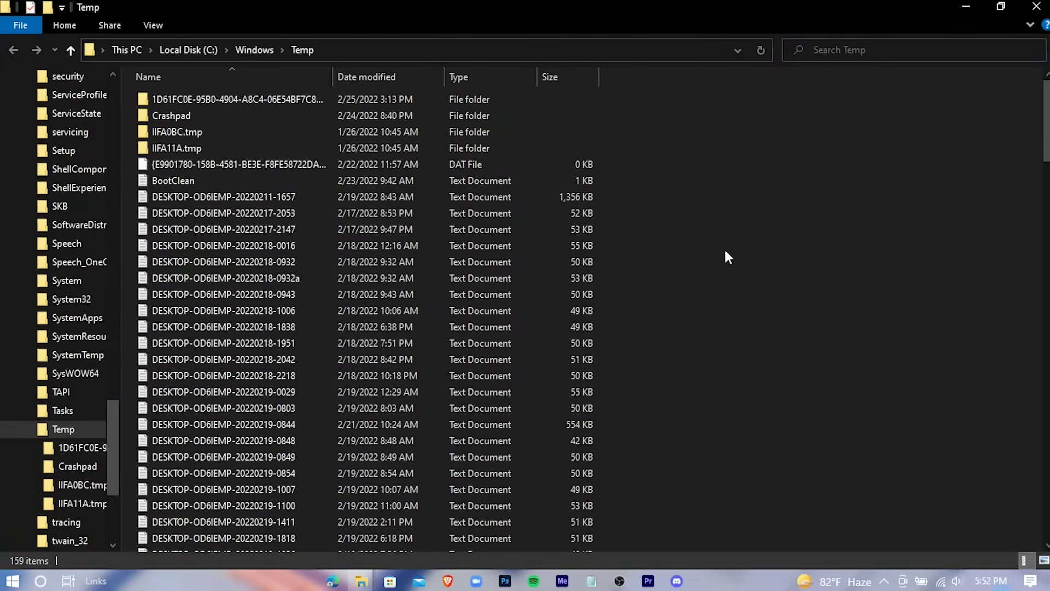
Permanently delete everything in Temp, skipping all protected and in-use items.
{"action": "key", "text": "ctrl+a"}
{"action": "key", "text": "shift+Delete"}
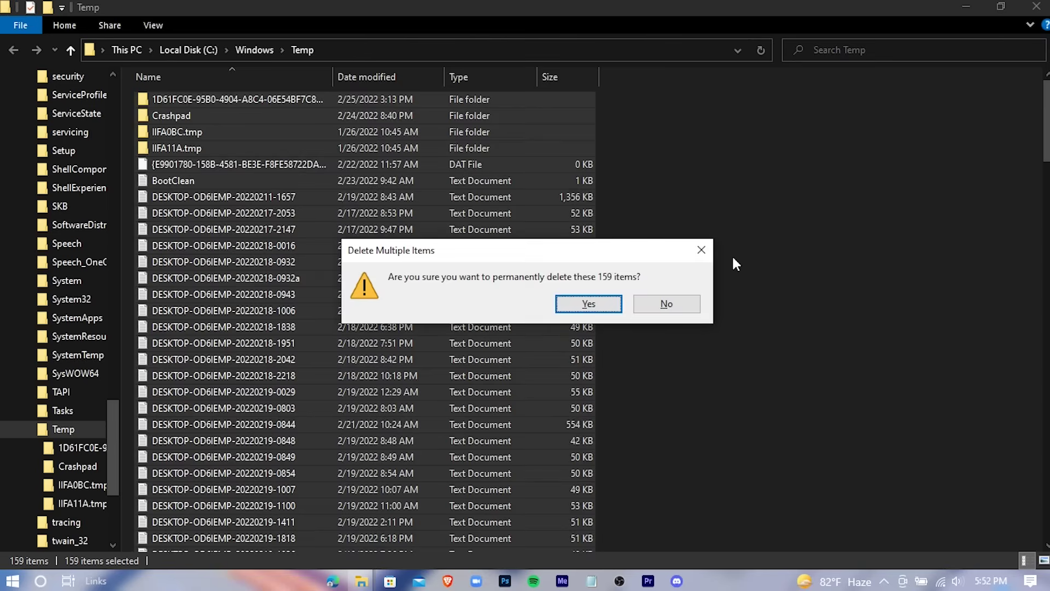
{"action": "key", "text": "Return"}
{"action": "left_click", "coordinate": [492, 217]}
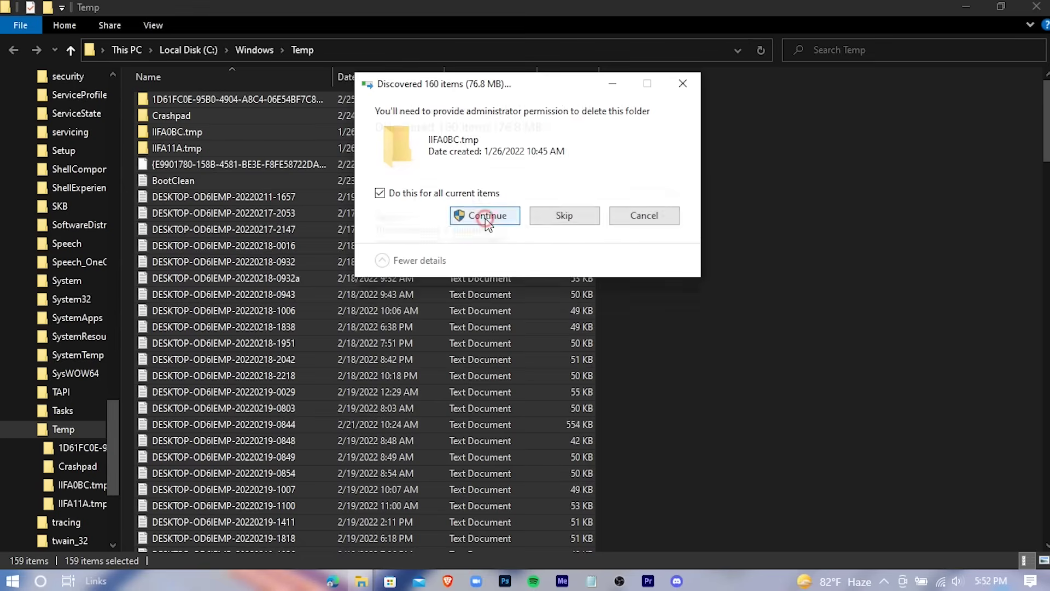
{"action": "left_click", "coordinate": [492, 217]}
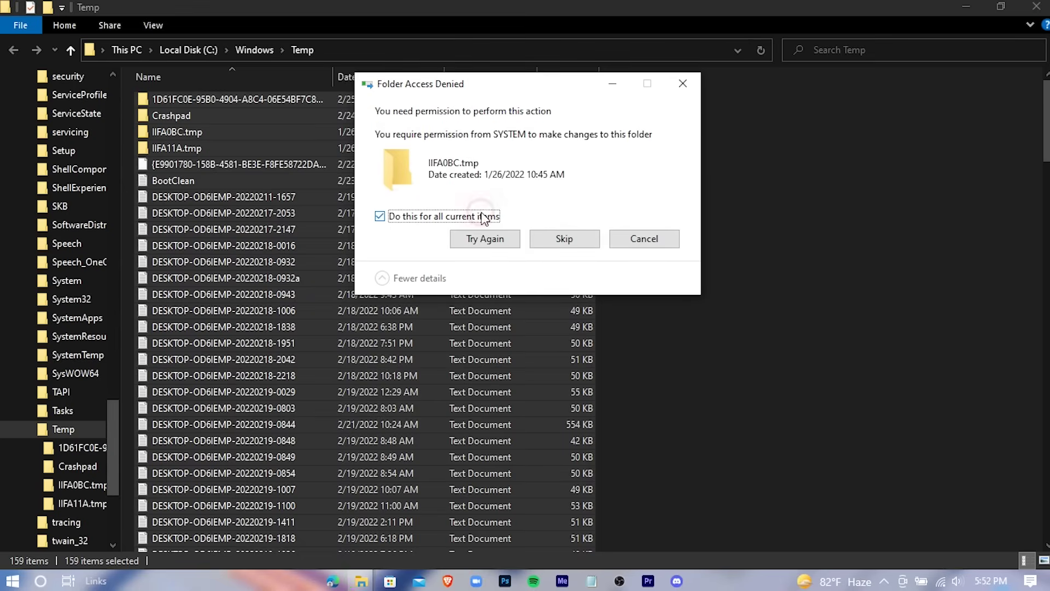
{"action": "left_click", "coordinate": [569, 240]}
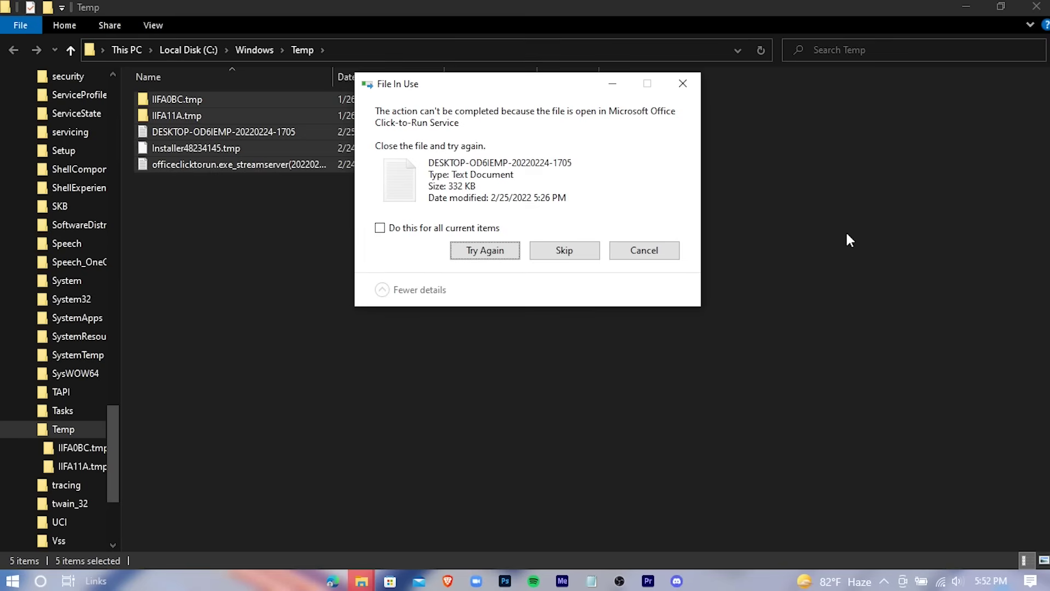
{"action": "left_click", "coordinate": [492, 228]}
{"action": "left_click", "coordinate": [566, 250]}
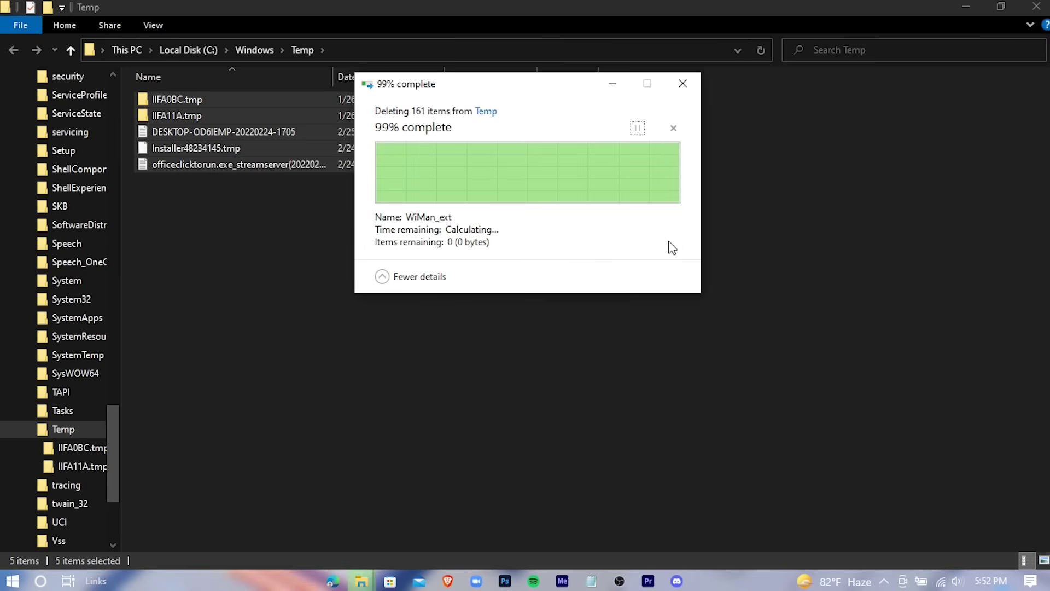
Open the user's %temp% folder through the Run dialog.
{"action": "left_click", "coordinate": [1037, 7]}
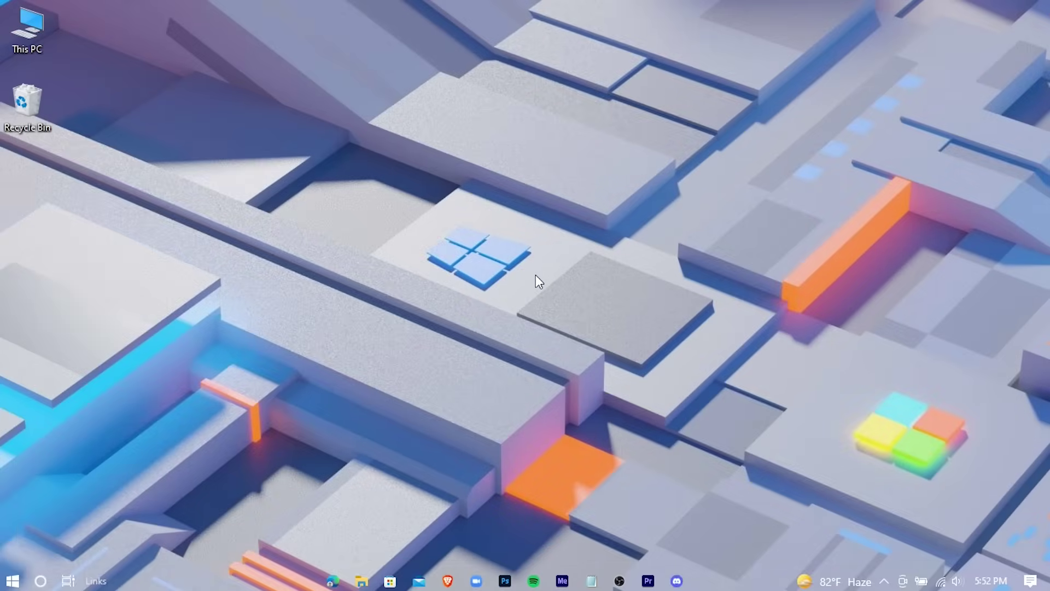
{"action": "key", "text": "super"}
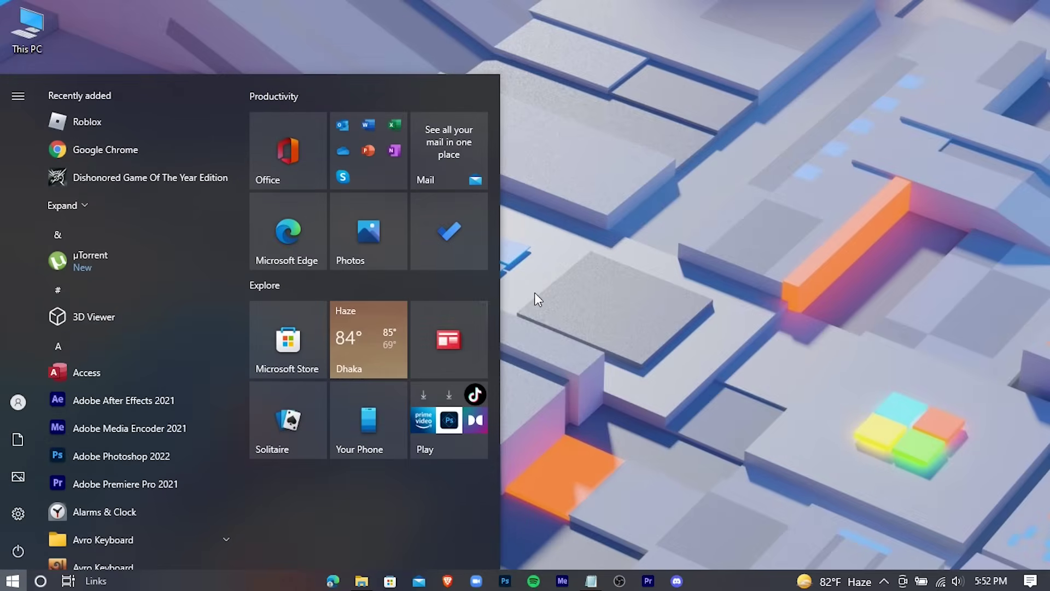
{"action": "type", "text": "ru"}
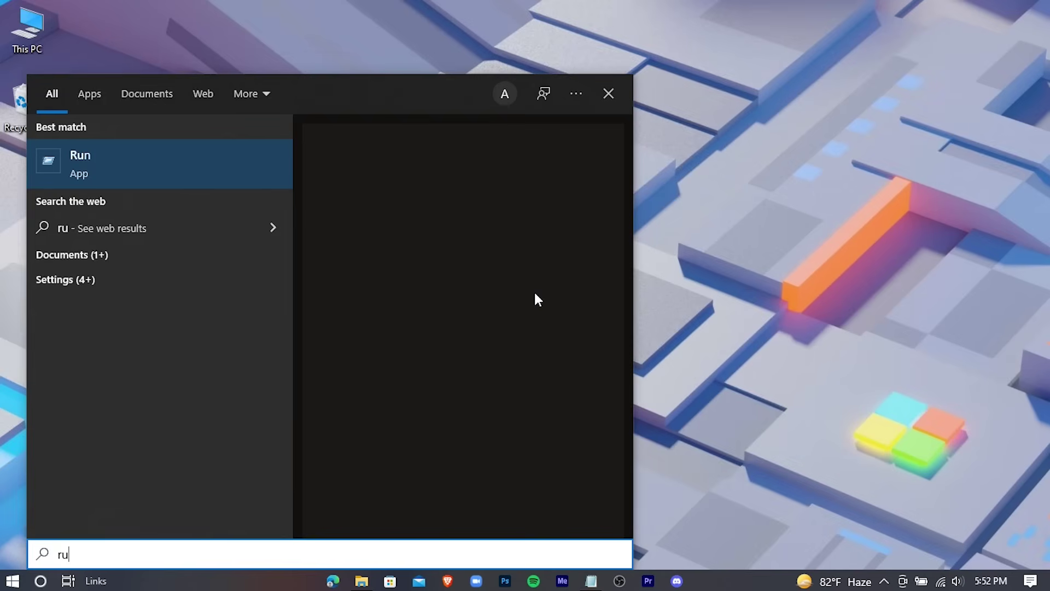
{"action": "type", "text": "n"}
{"action": "key", "text": "Return"}
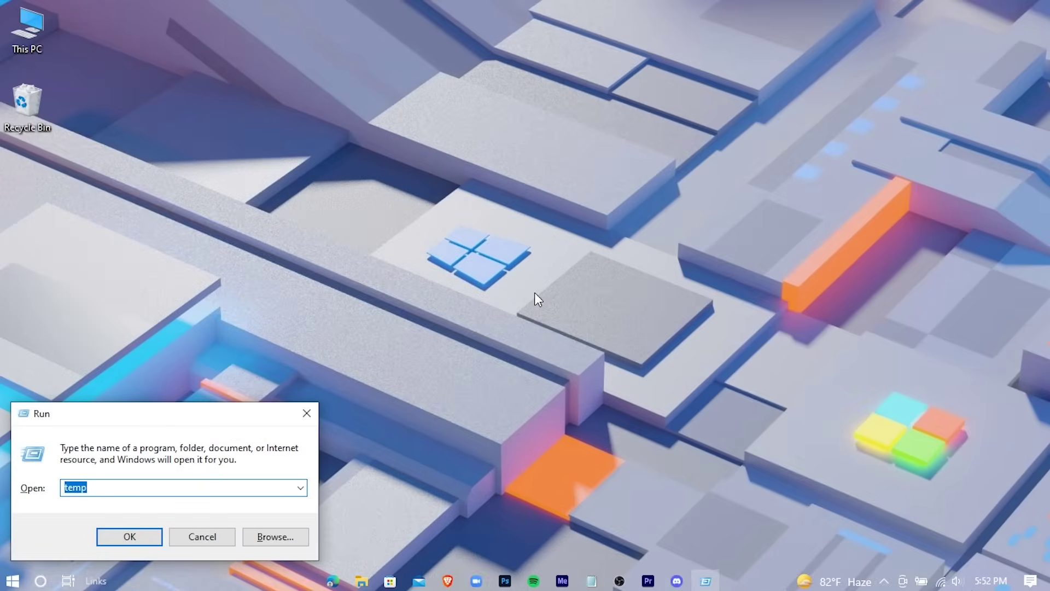
{"action": "left_click_drag", "start_coordinate": [170, 414], "coordinate": [527, 213]}
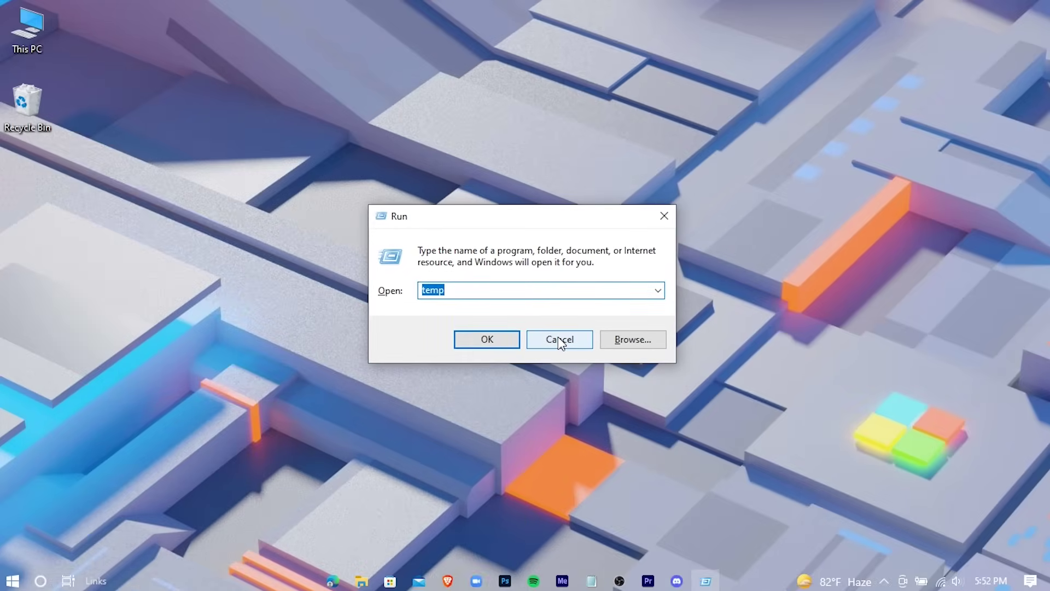
{"action": "type", "text": "%temp"}
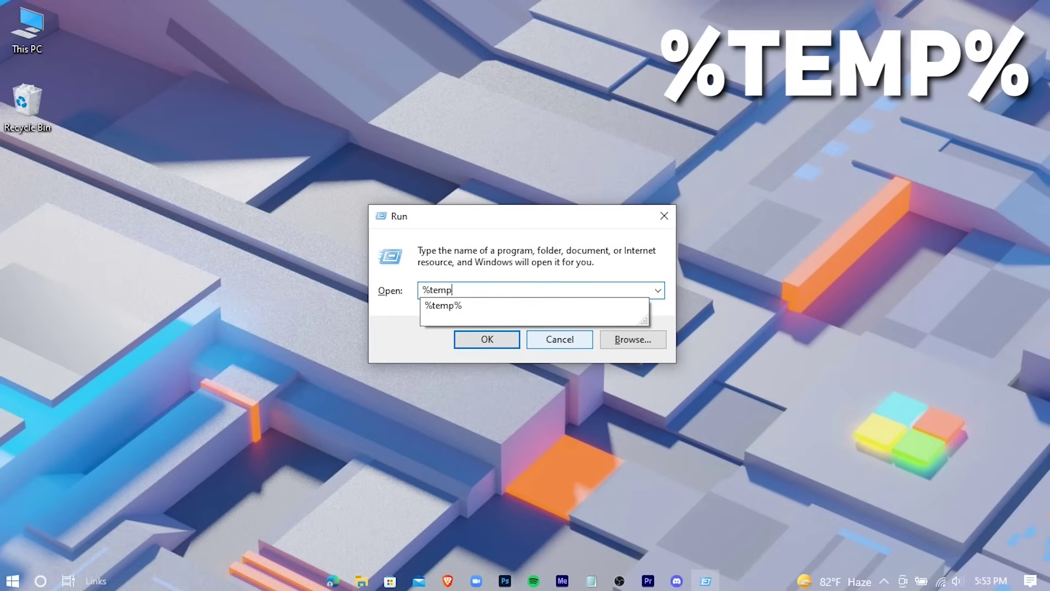
{"action": "type", "text": "%"}
{"action": "key", "text": "Return"}
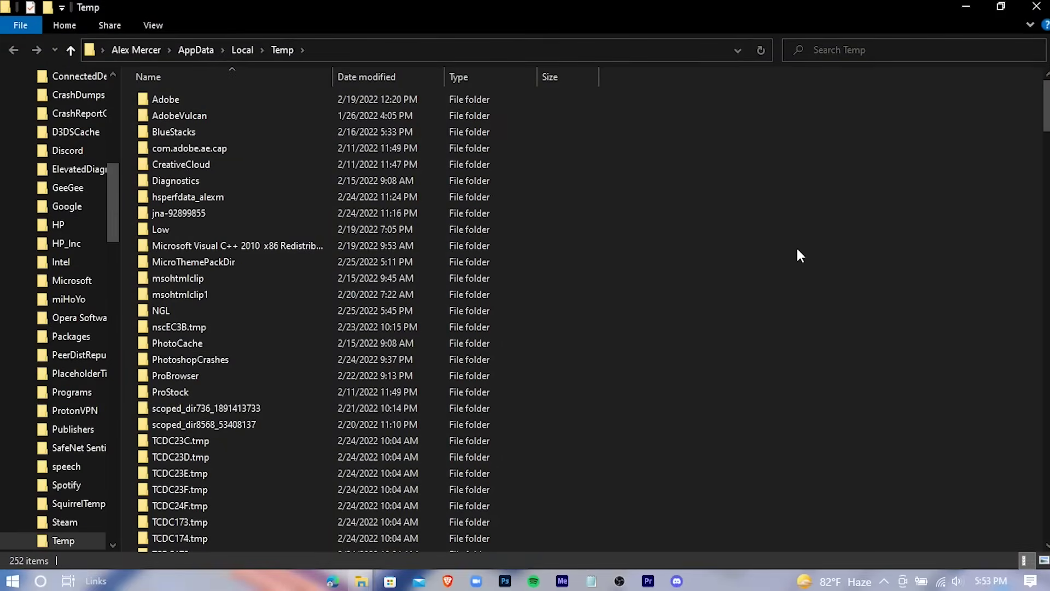
Permanently delete all %temp% contents, skipping every file still in use.
{"action": "key", "text": "ctrl+a"}
{"action": "key", "text": "shift+Delete"}
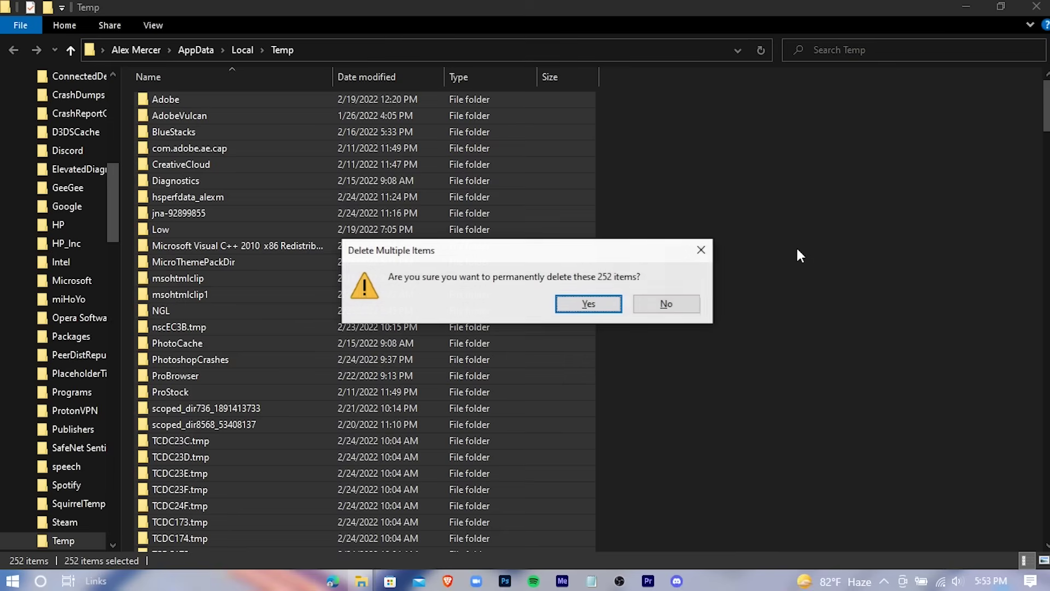
{"action": "key", "text": "Return"}
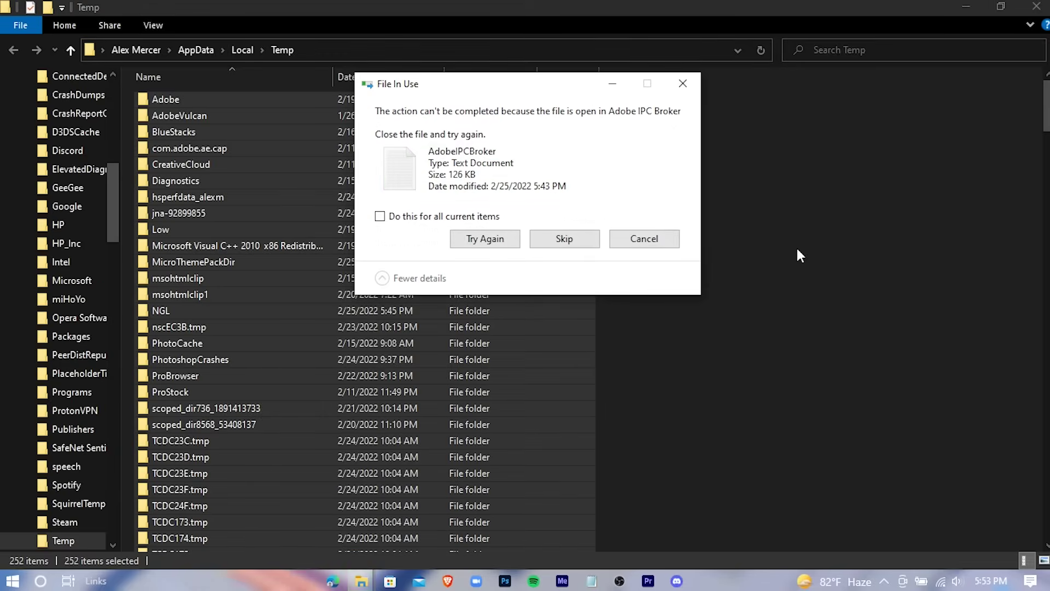
{"action": "left_click", "coordinate": [437, 215]}
{"action": "left_click", "coordinate": [575, 234]}
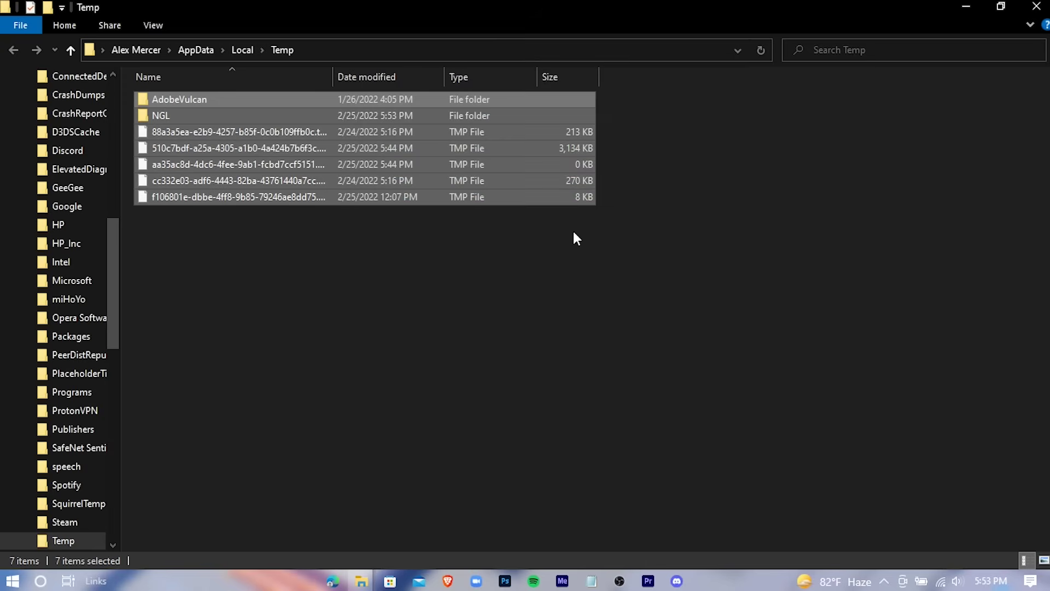
Open the Prefetch folder via Run, granting access permission.
{"action": "left_click", "coordinate": [1037, 6]}
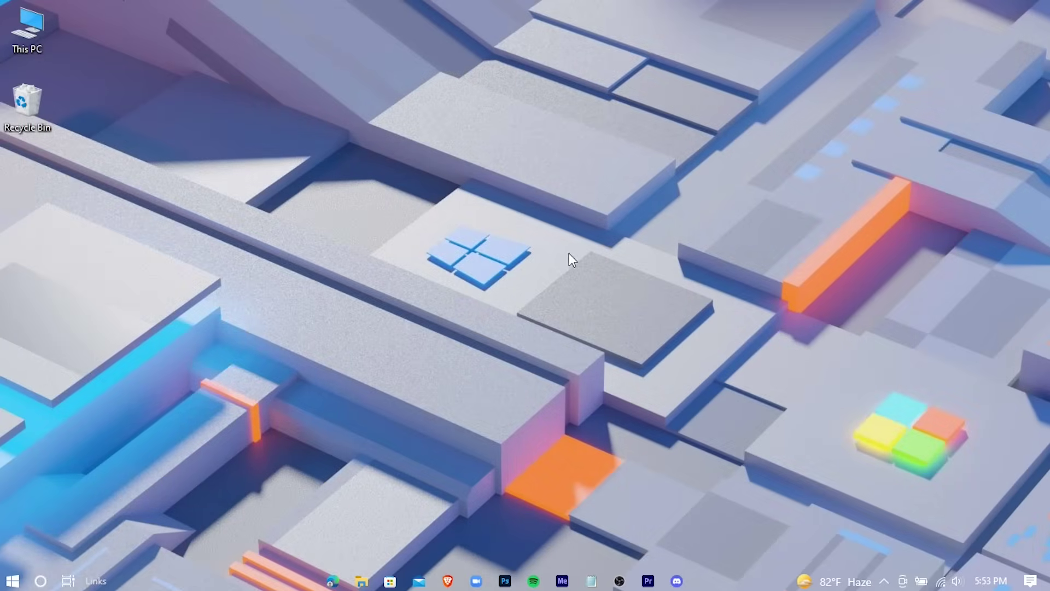
{"action": "key", "text": "super+r"}
{"action": "left_click_drag", "start_coordinate": [208, 425], "coordinate": [562, 237]}
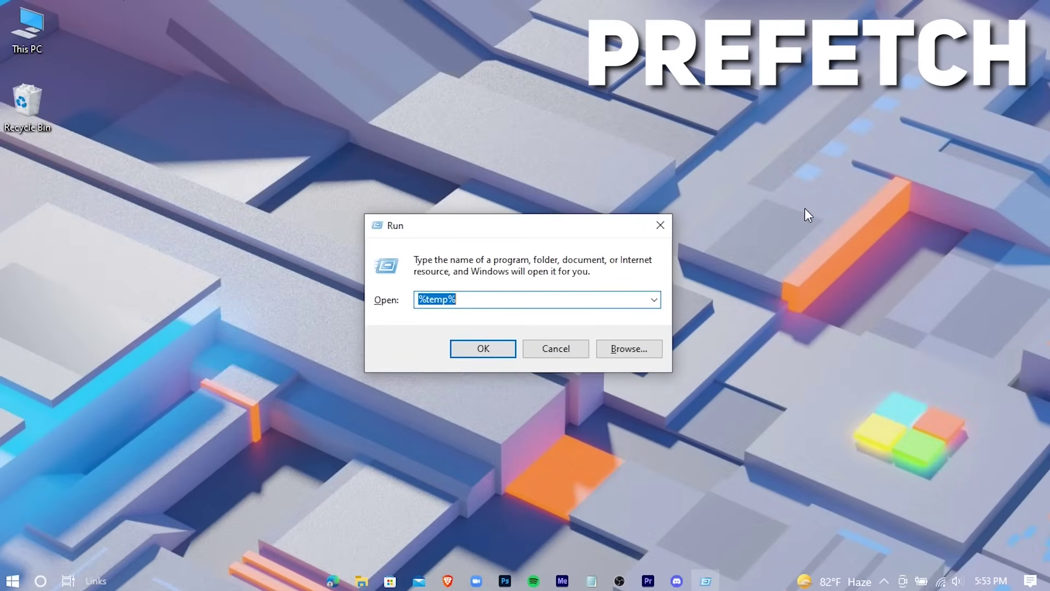
{"action": "type", "text": "pr"}
{"action": "type", "text": "tch"}
{"action": "key", "text": "Return"}
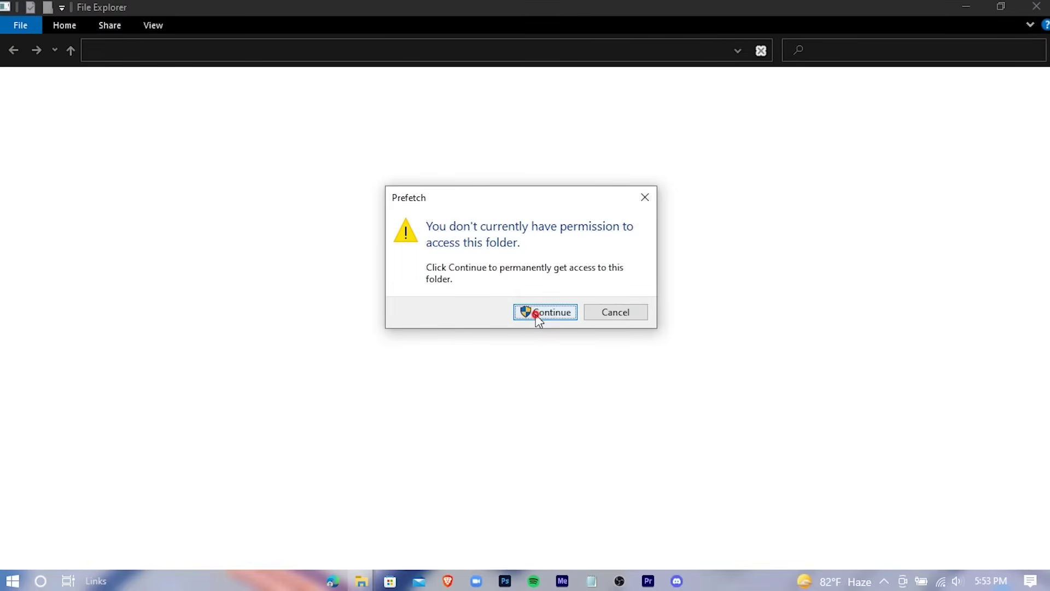
{"action": "left_click", "coordinate": [539, 315]}
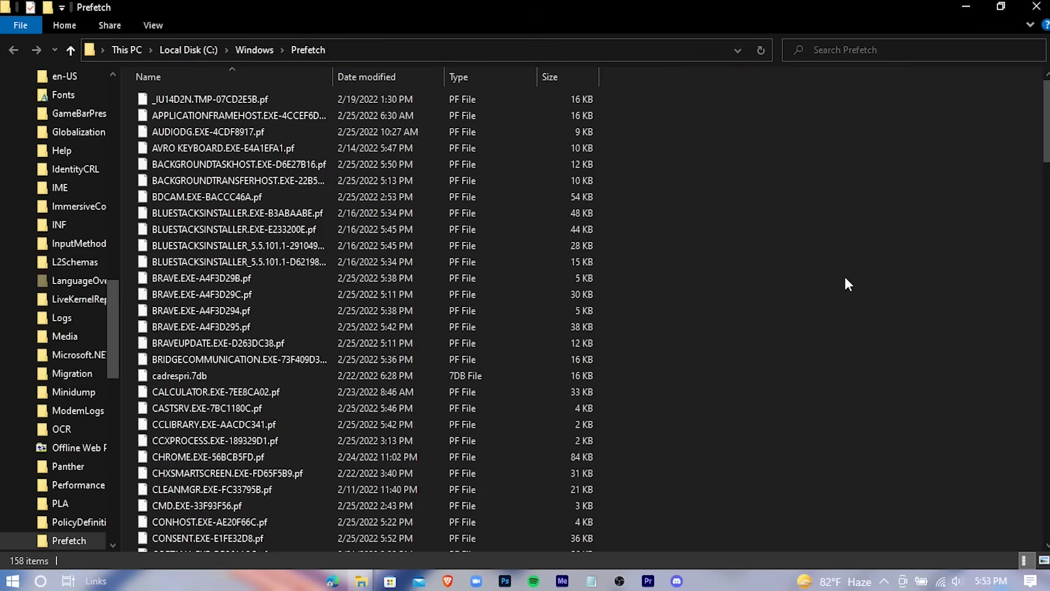
Permanently delete all Prefetch files, skip the in-use one, and close the folder.
{"action": "key", "text": "ctrl+a"}
{"action": "key", "text": "shift+Delete"}
{"action": "key", "text": "Return"}
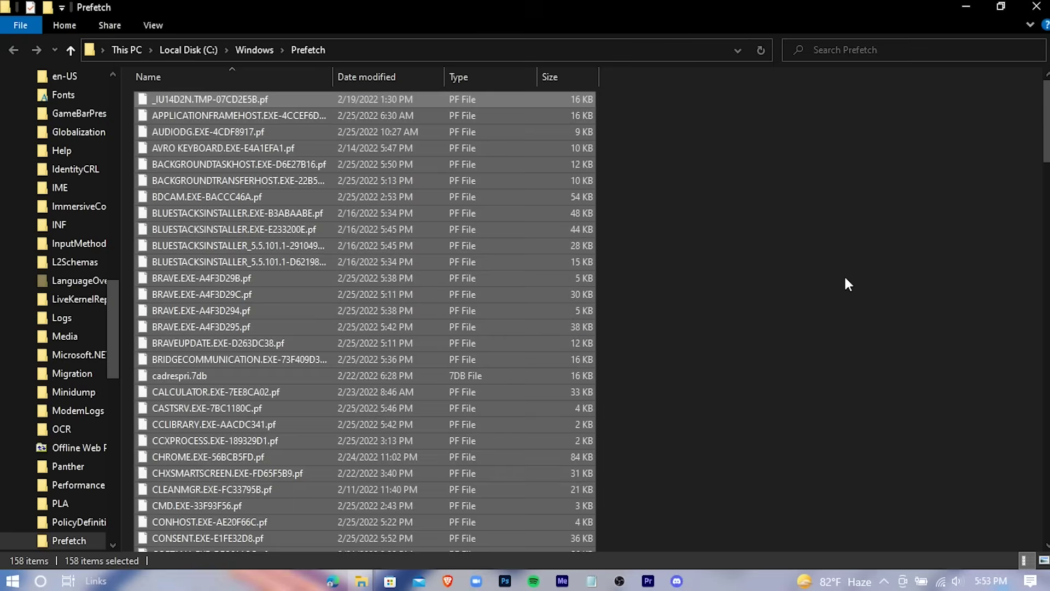
{"action": "left_click", "coordinate": [380, 217]}
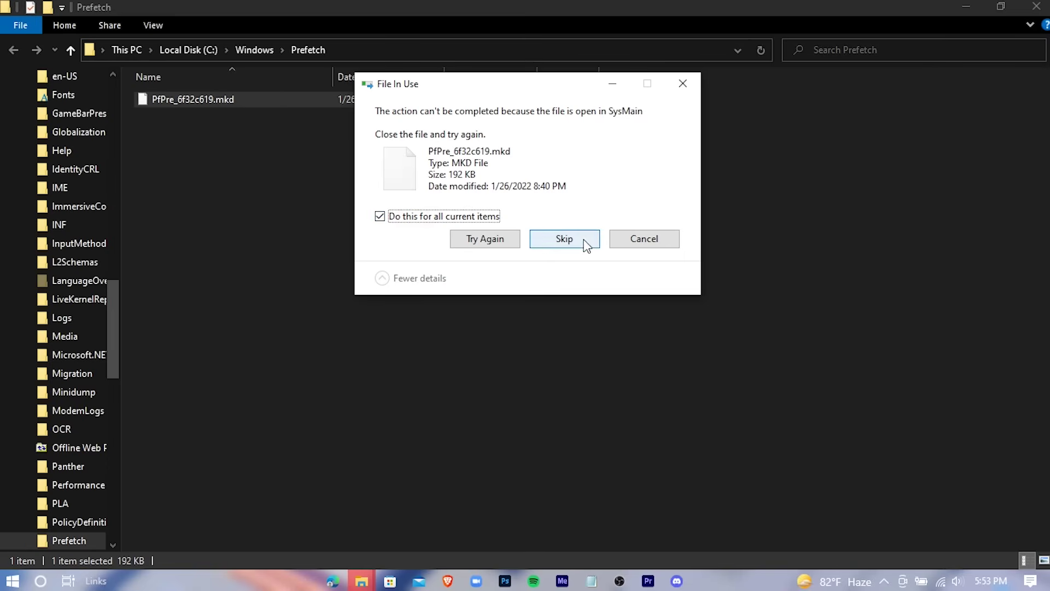
{"action": "left_click", "coordinate": [586, 241]}
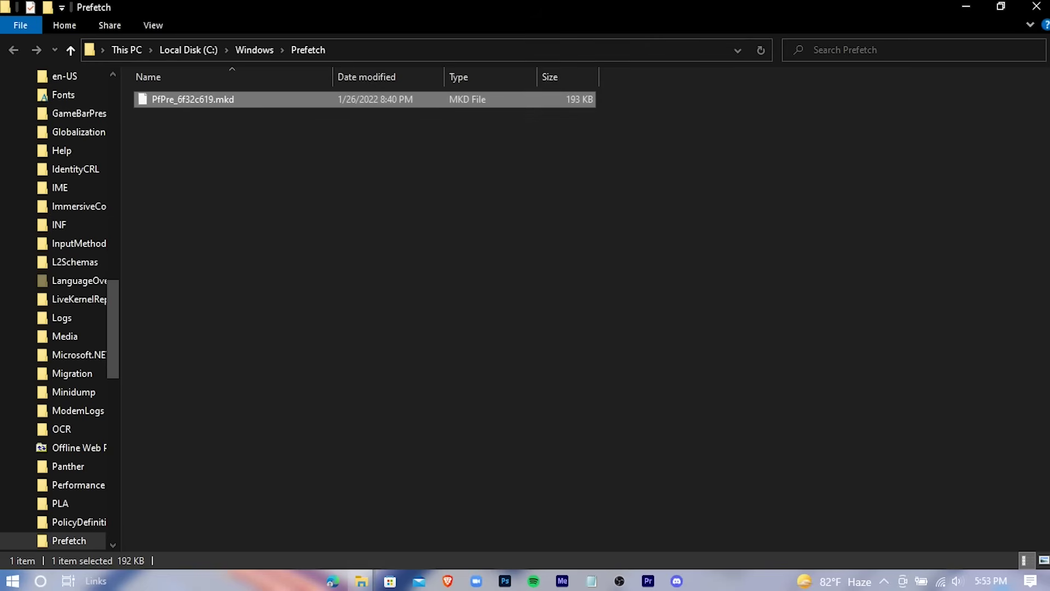
{"action": "left_click", "coordinate": [1037, 6]}
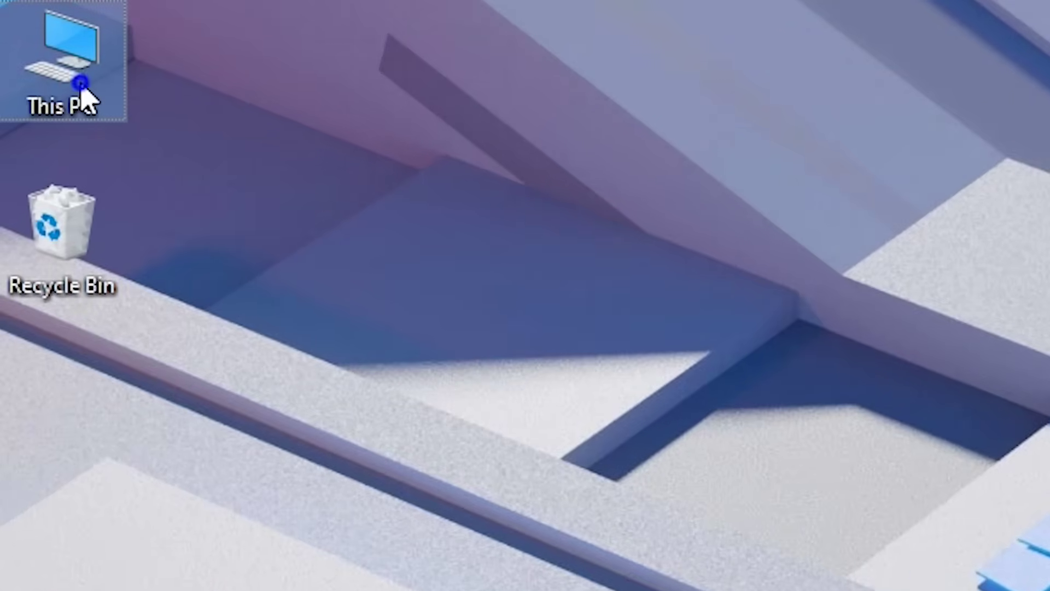
Open Disk Cleanup from Local Disk (C:) properties in This PC.
{"action": "right_click", "coordinate": [36, 39]}
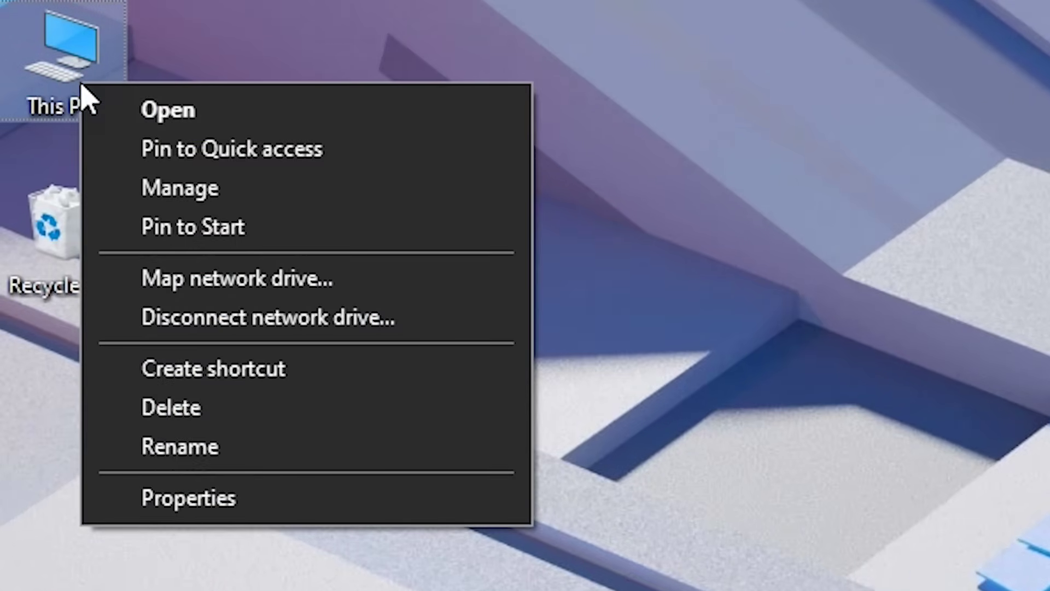
{"action": "left_click", "coordinate": [383, 115]}
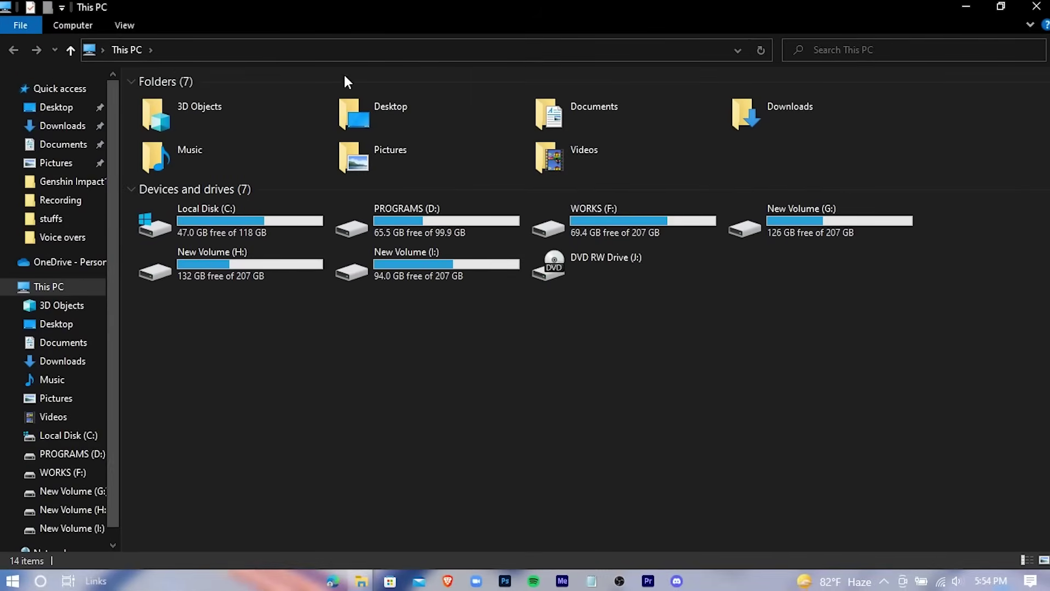
{"action": "left_click", "coordinate": [137, 219]}
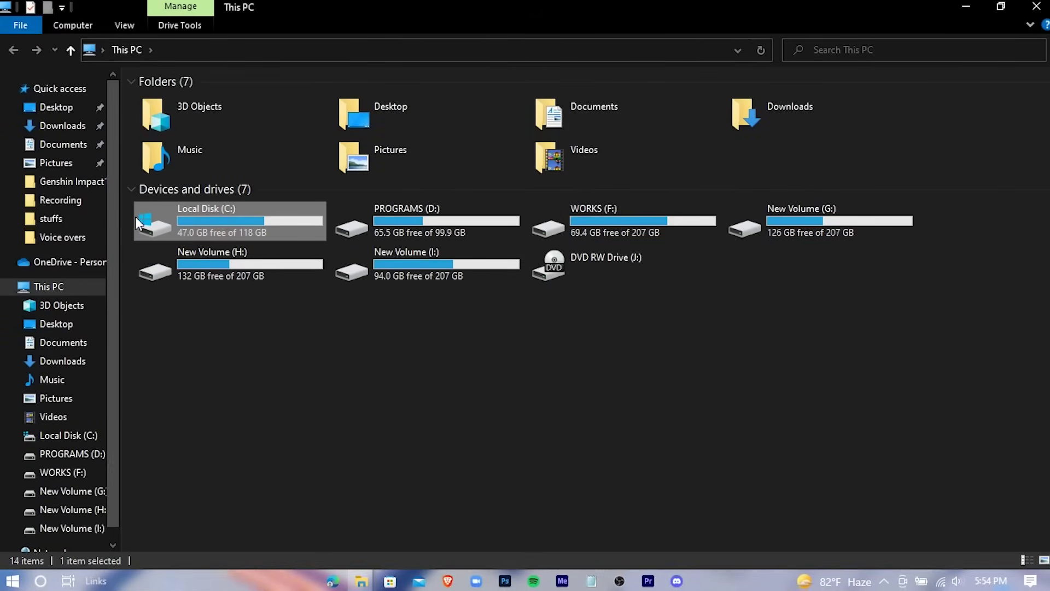
{"action": "right_click", "coordinate": [251, 216]}
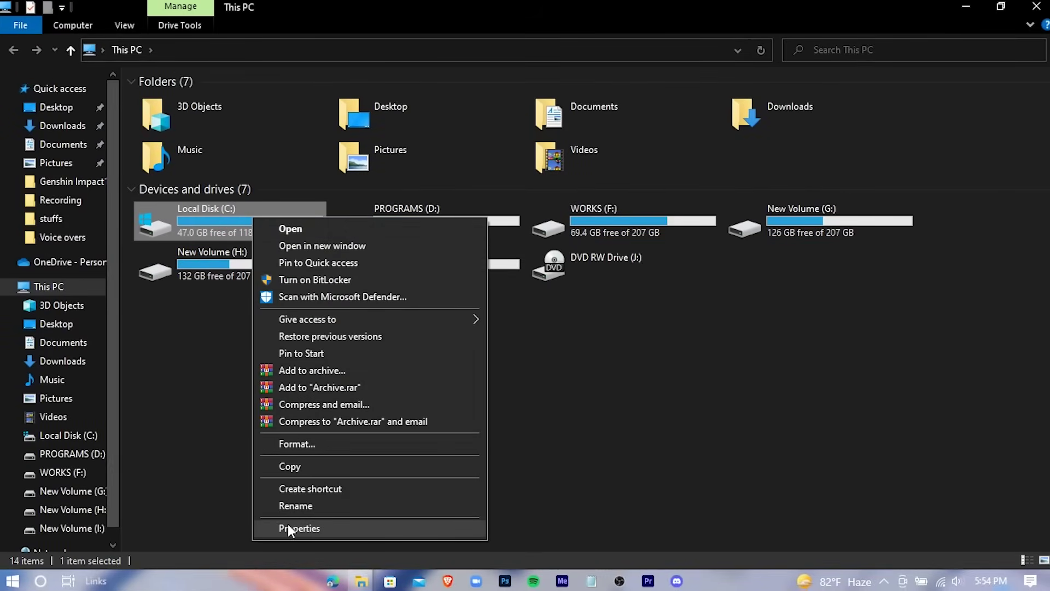
{"action": "left_click", "coordinate": [417, 526]}
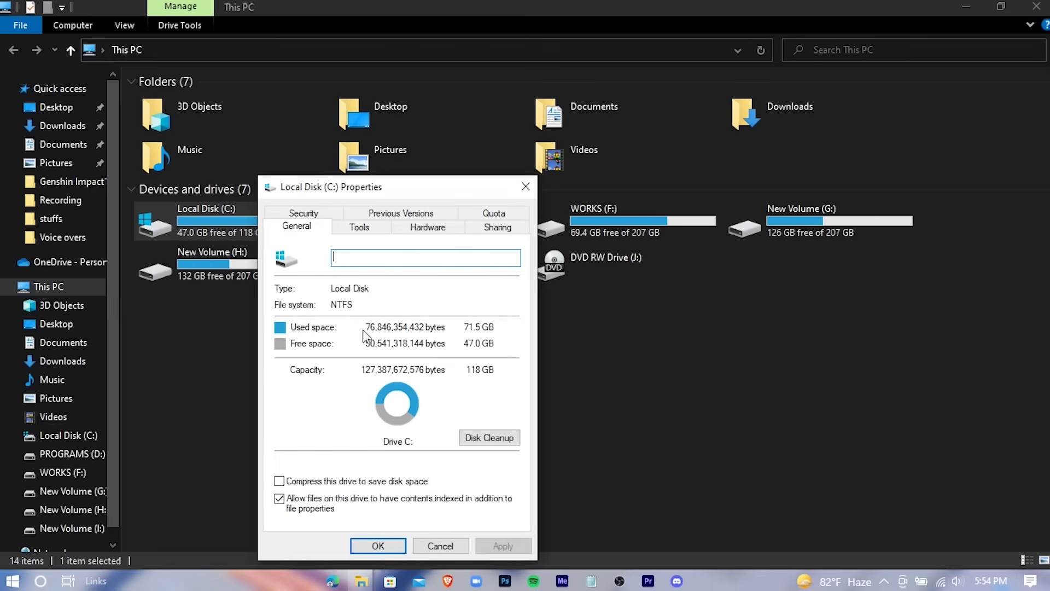
{"action": "left_click_drag", "start_coordinate": [400, 189], "coordinate": [544, 116]}
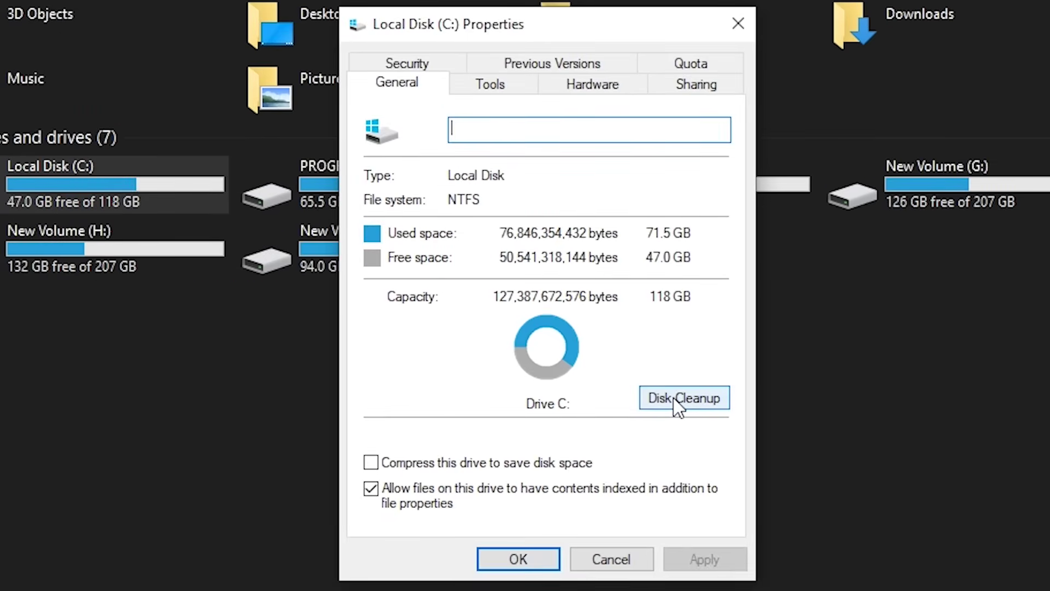
{"action": "left_click", "coordinate": [677, 402]}
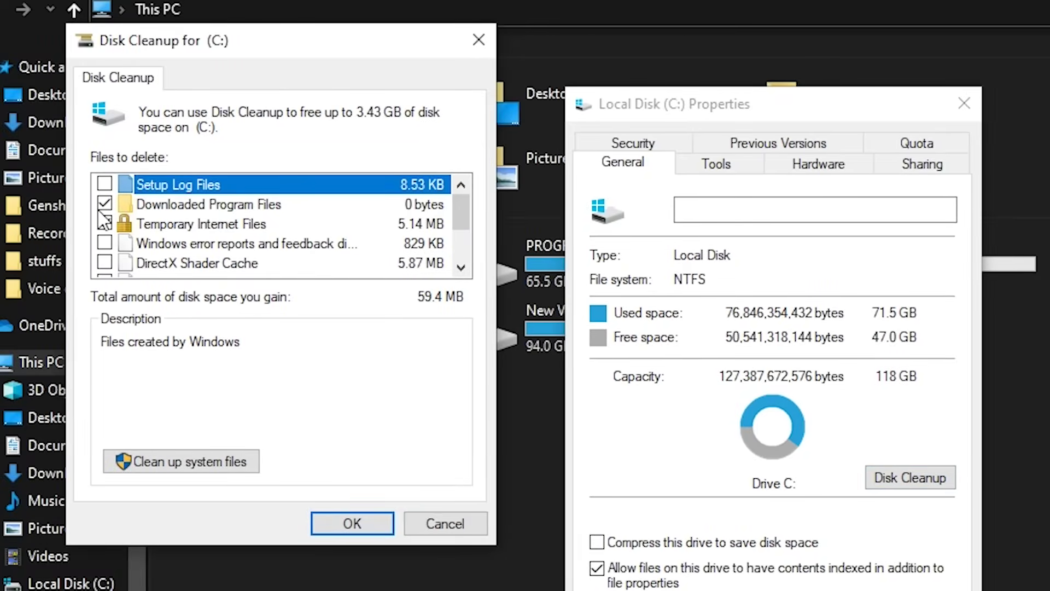
Delete DirectX Shader Cache and Temporary files from C:, then close properties and This PC.
{"action": "left_click", "coordinate": [105, 262]}
{"action": "scroll", "coordinate": [142, 235], "scroll_direction": "down", "scroll_amount": 1}
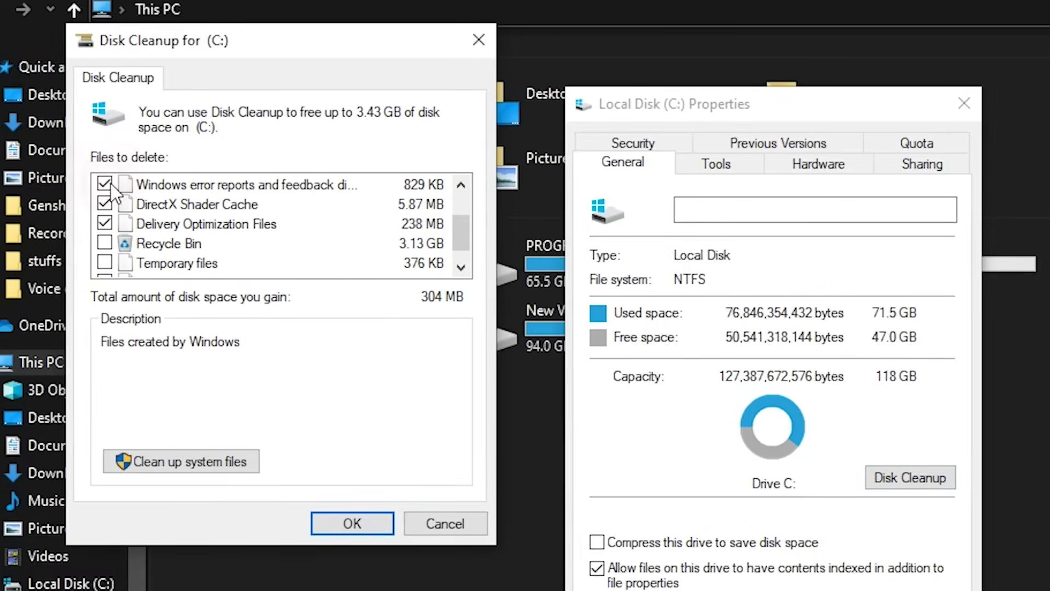
{"action": "scroll", "coordinate": [110, 191], "scroll_direction": "down", "scroll_amount": 1}
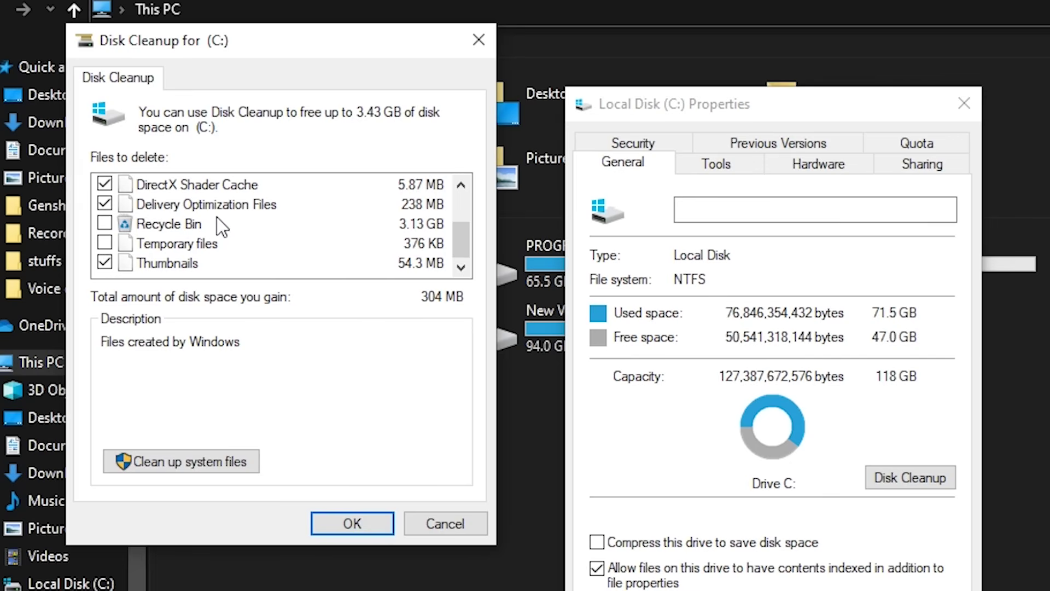
{"action": "left_click", "coordinate": [105, 243]}
{"action": "left_click", "coordinate": [351, 518]}
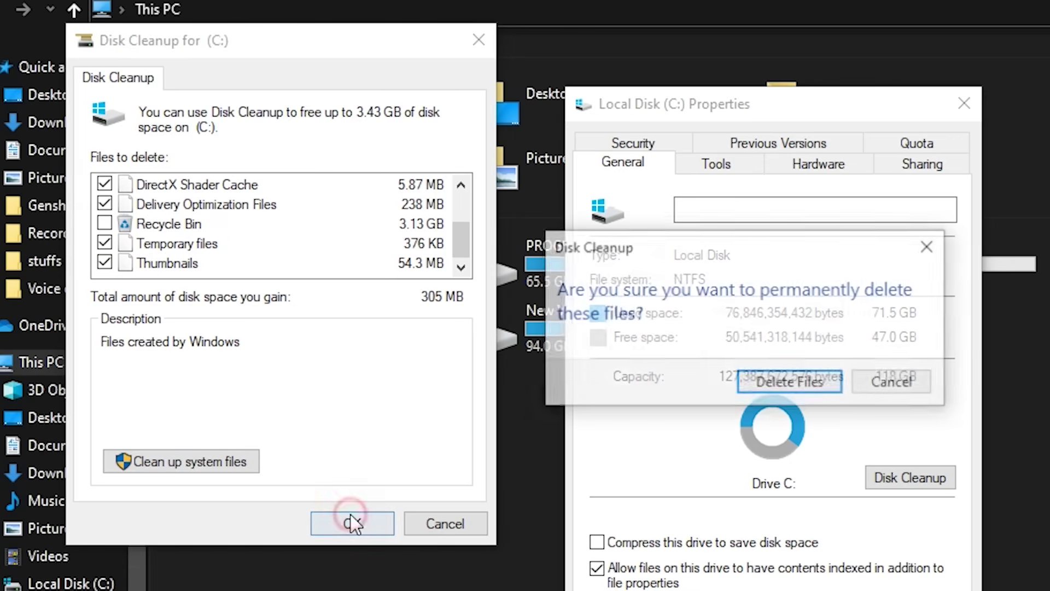
{"action": "left_click", "coordinate": [809, 385]}
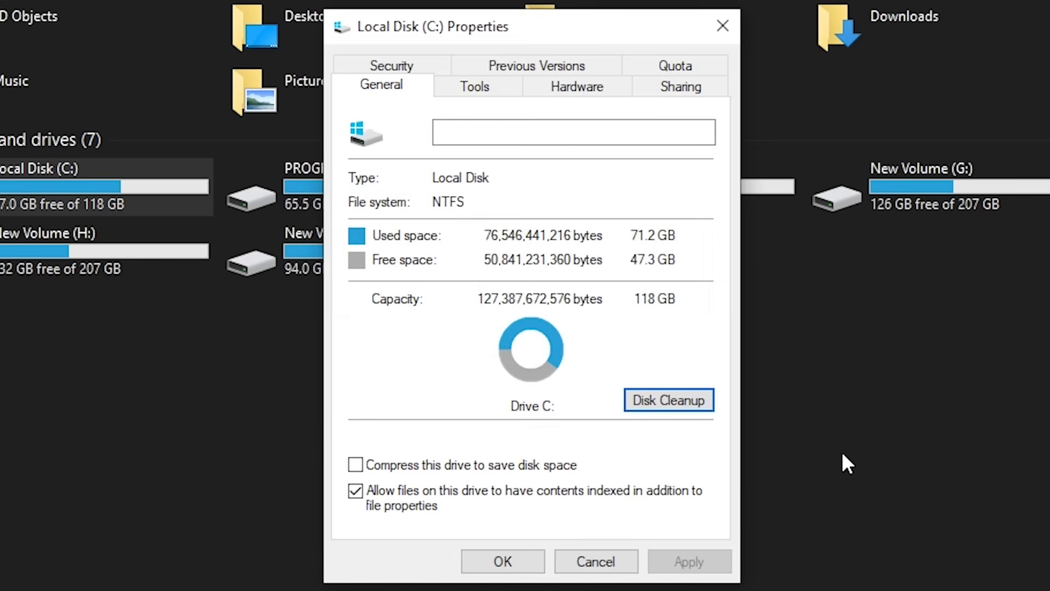
{"action": "left_click", "coordinate": [518, 560]}
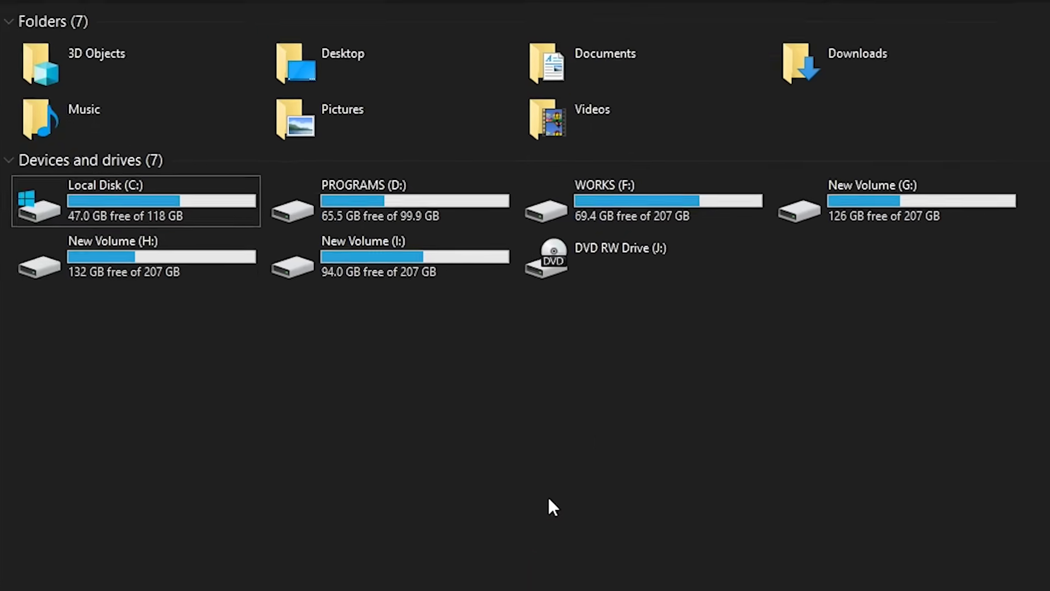
{"action": "left_click", "coordinate": [1035, 7]}
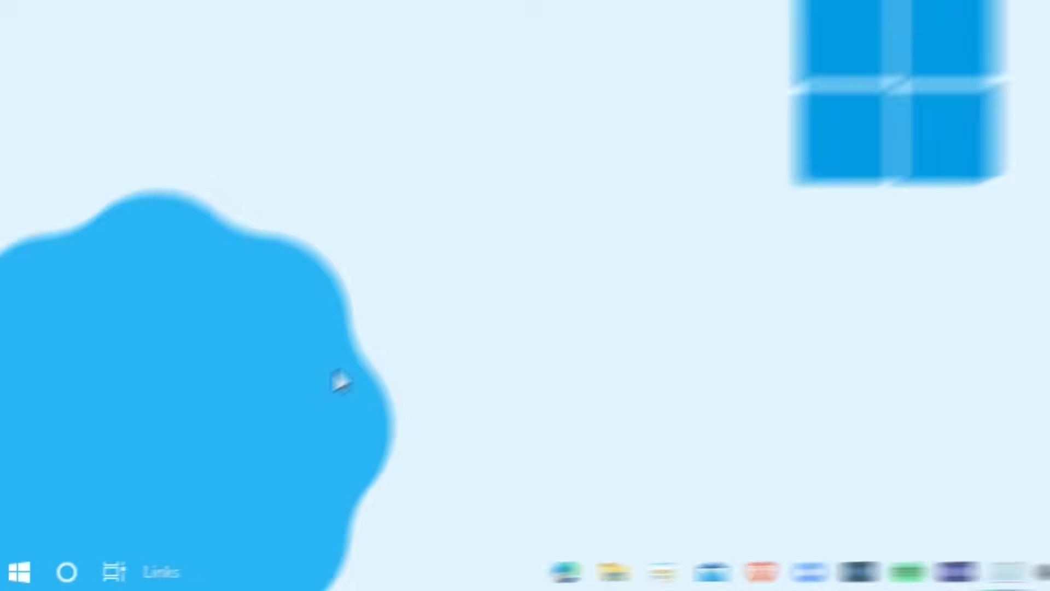
Run 'powercfg -duplicatescheme e9a42b02-d5df-448d-aa00-03f14749eb61' in an administrator Command Prompt, then close it.
{"action": "left_click", "coordinate": [21, 567]}
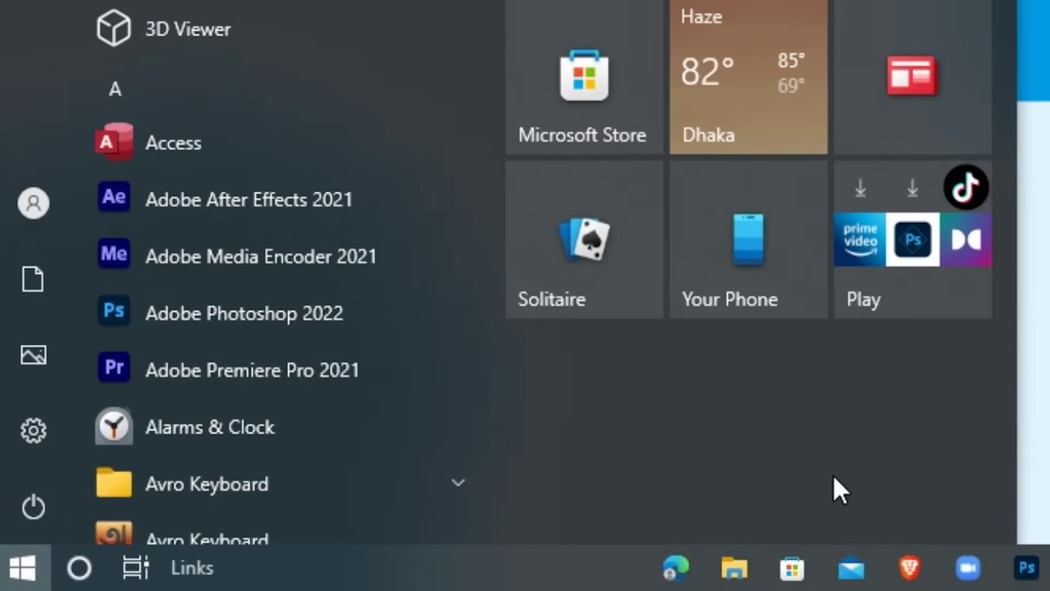
{"action": "type", "text": "cmd"}
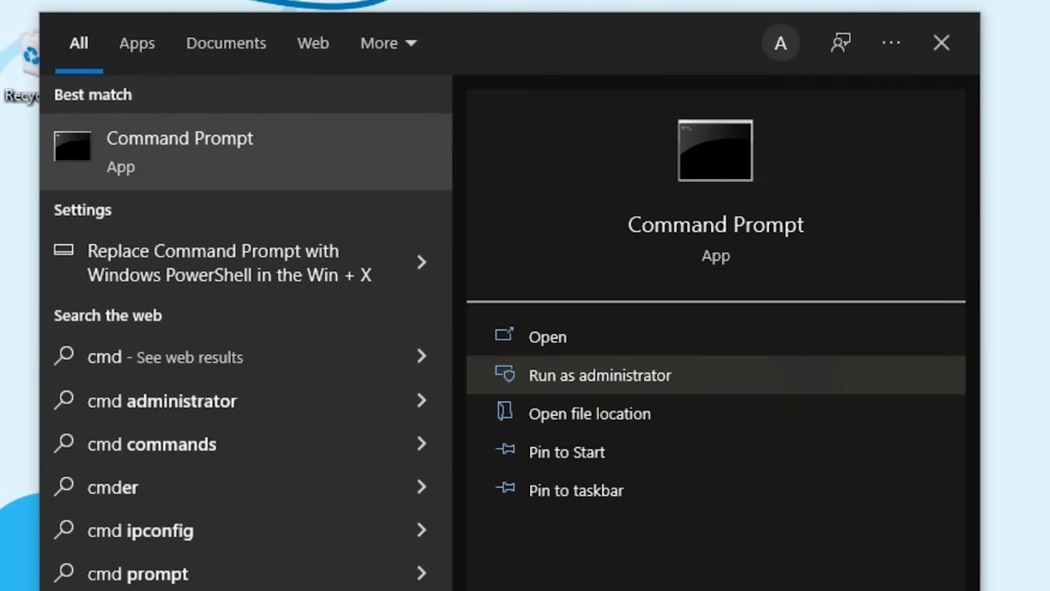
{"action": "left_click", "coordinate": [819, 376]}
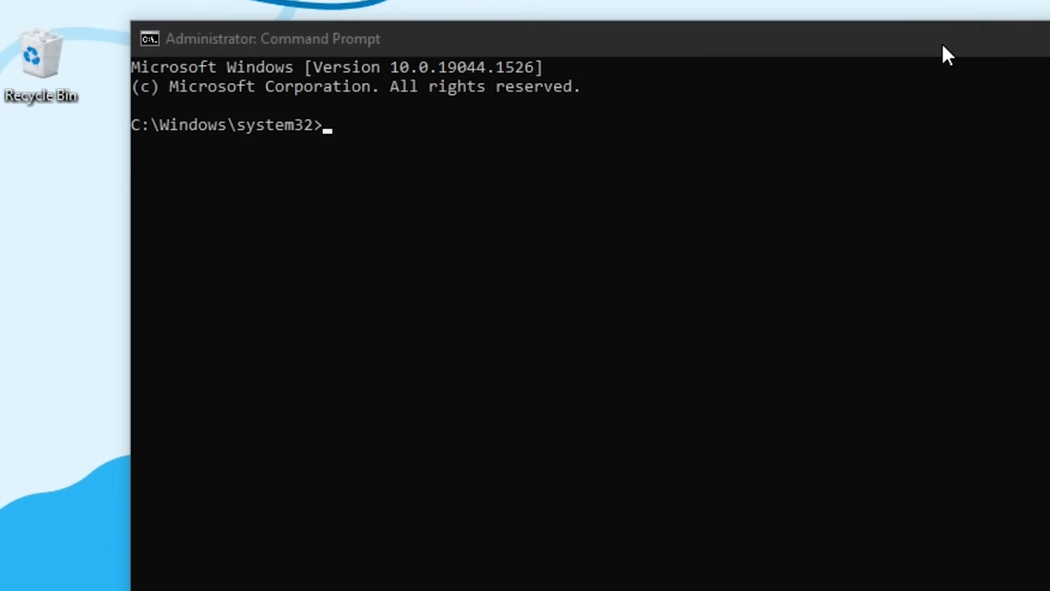
{"action": "left_click_drag", "start_coordinate": [942, 45], "coordinate": [1049, 33]}
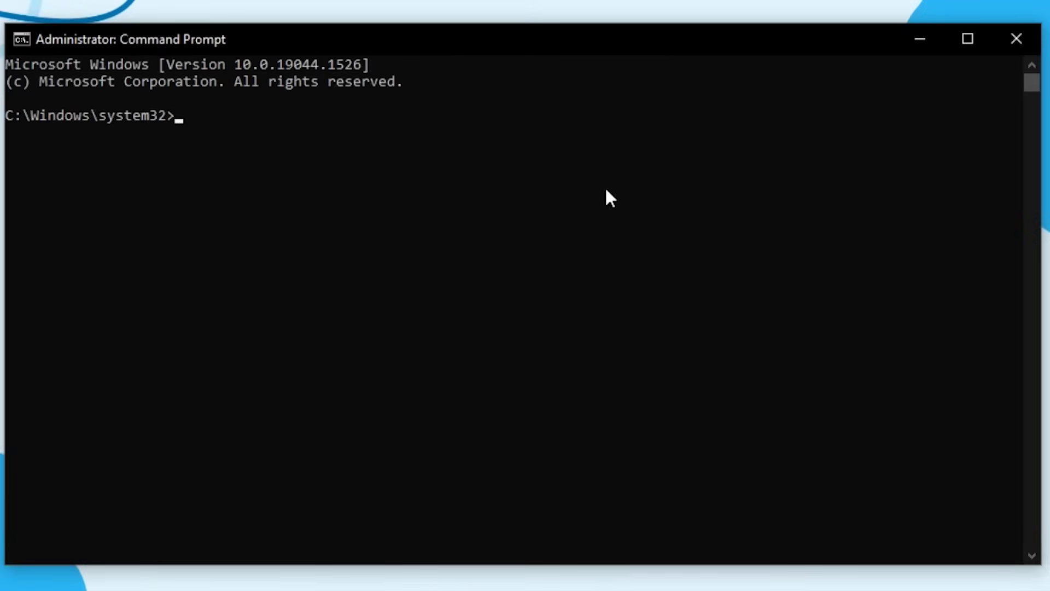
{"action": "type", "text": "powercfg -duplicatescheme e9a42b02-d5df-448d-aa00-03f14749eb61"}
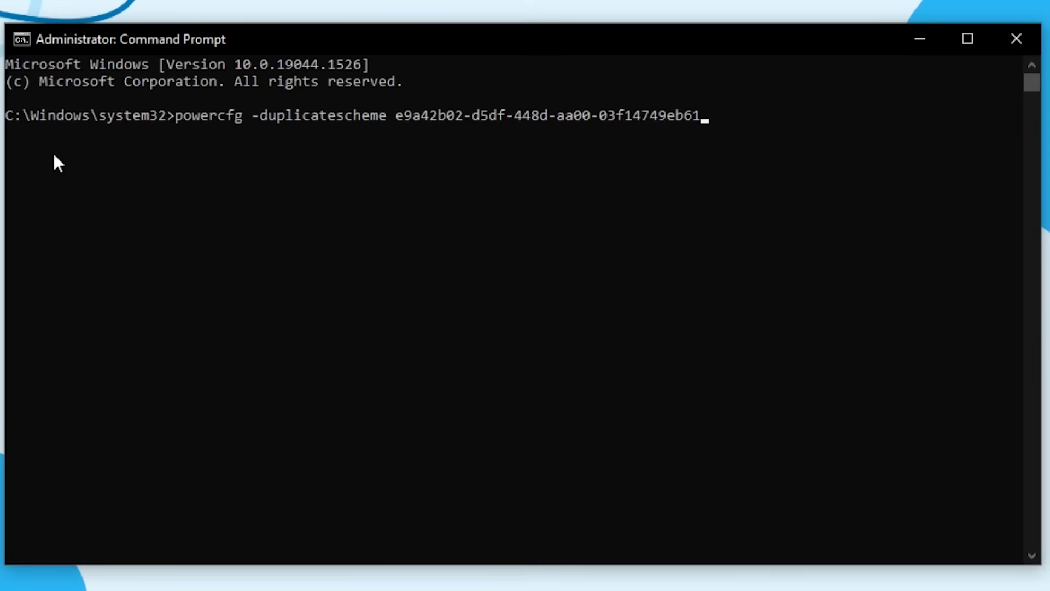
{"action": "key", "text": "Return"}
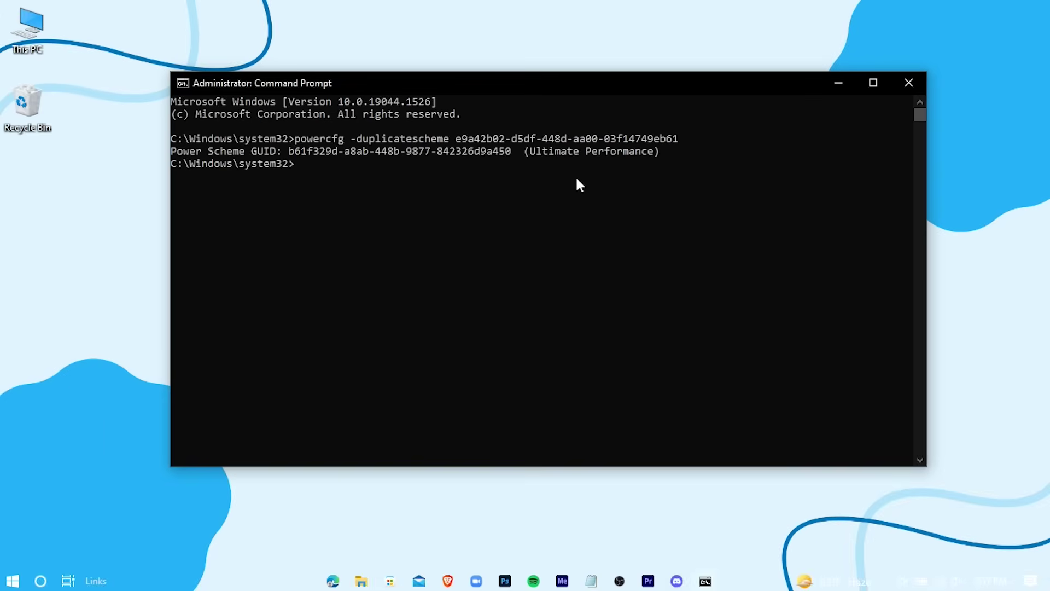
{"action": "left_click", "coordinate": [907, 83]}
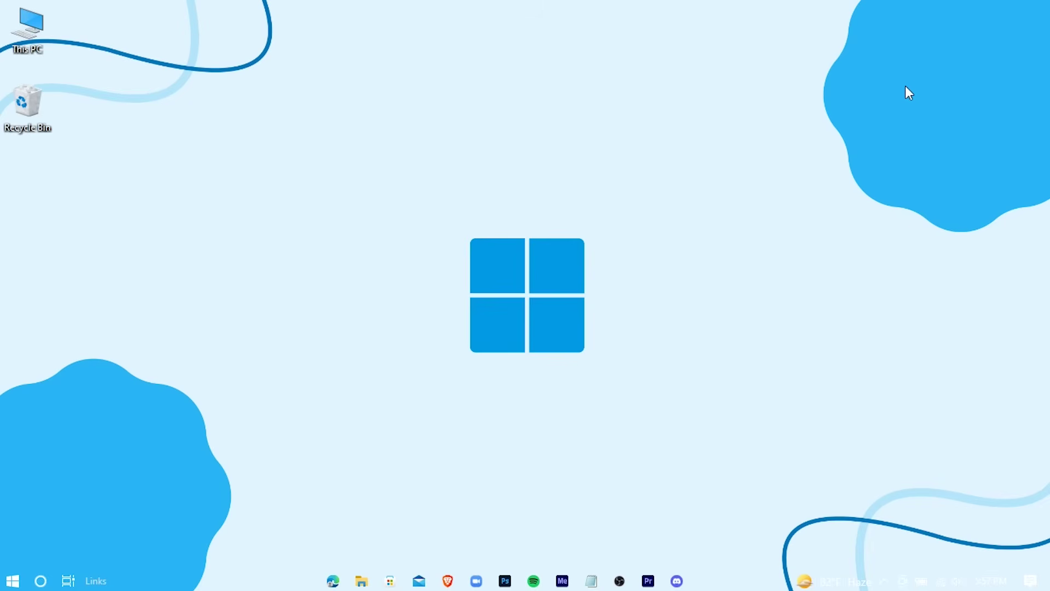
Switch the Control Panel power plan from Balanced to Ultimate Performance and close Power Options.
{"action": "left_click", "coordinate": [11, 580]}
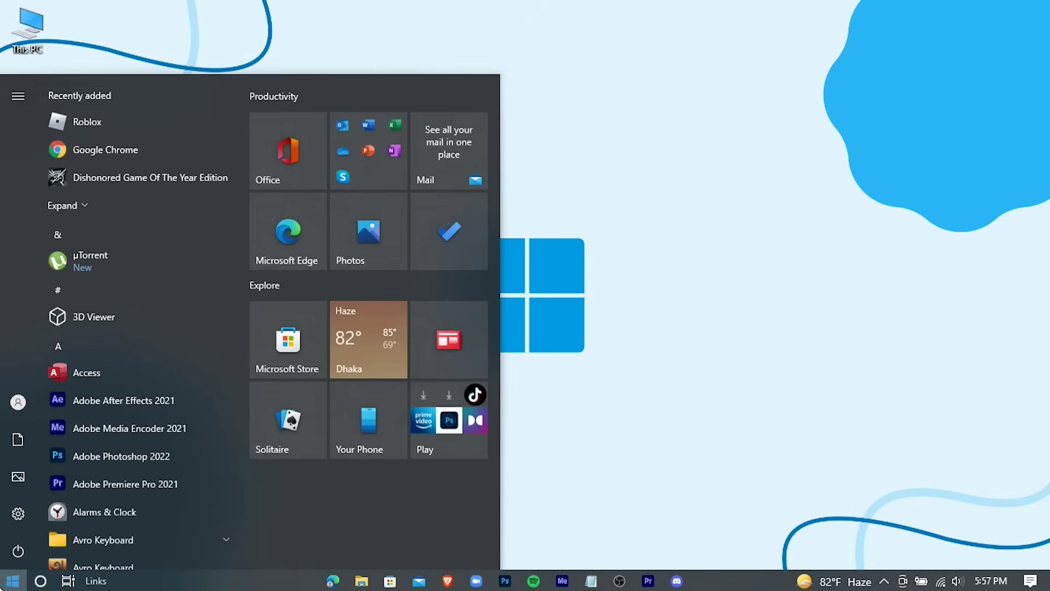
{"action": "type", "text": "control"}
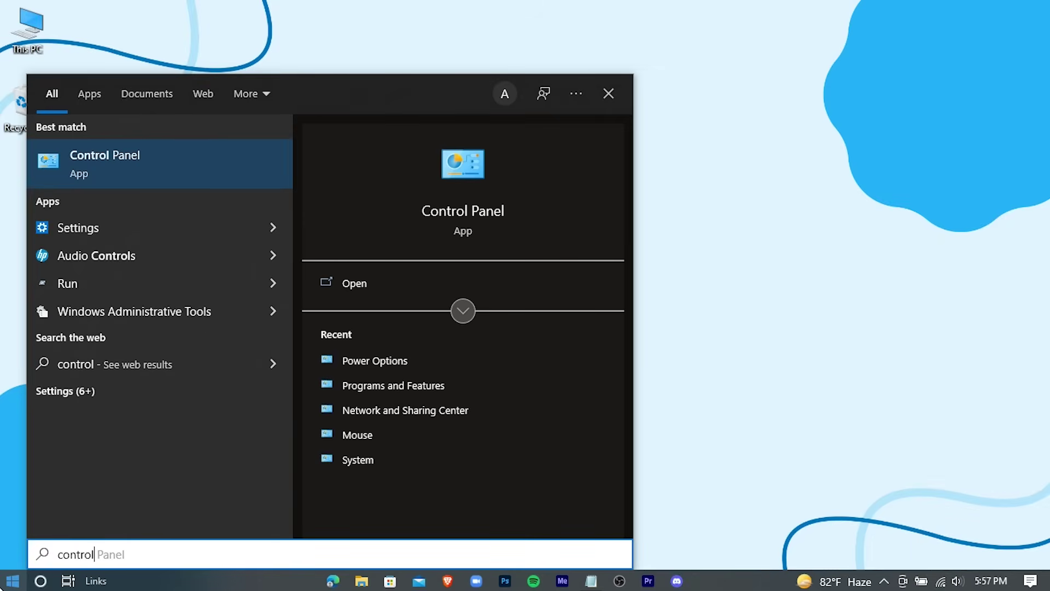
{"action": "left_click", "coordinate": [547, 282]}
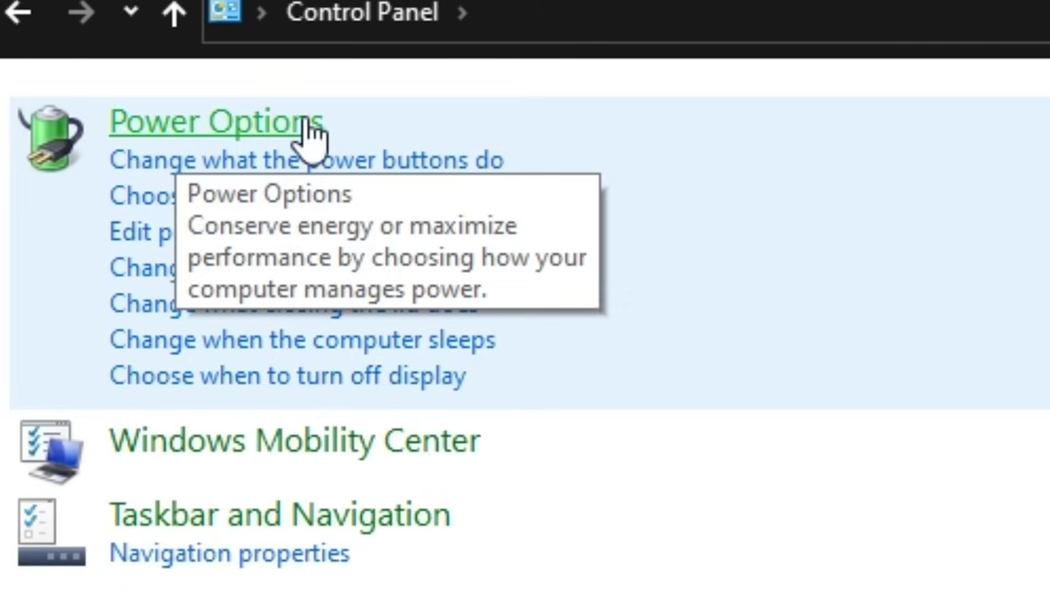
{"action": "left_click", "coordinate": [307, 124]}
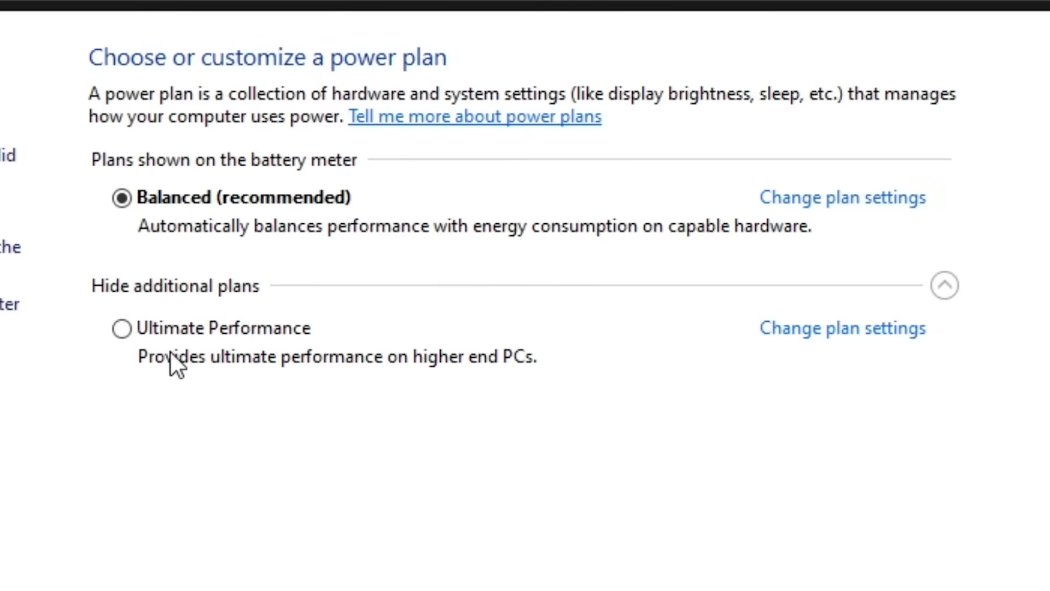
{"action": "left_click", "coordinate": [118, 333]}
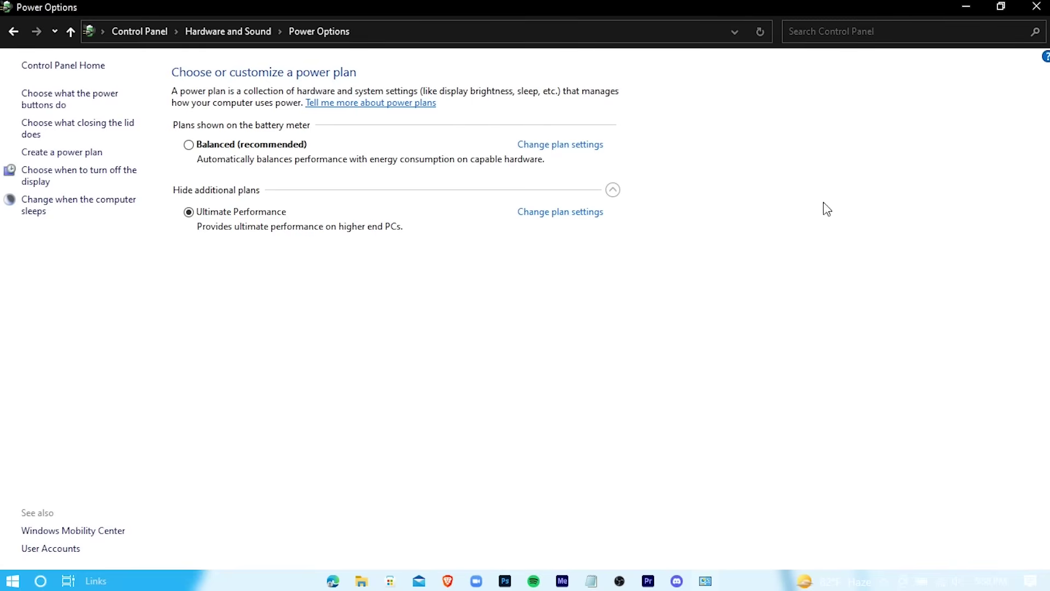
{"action": "left_click", "coordinate": [1036, 6]}
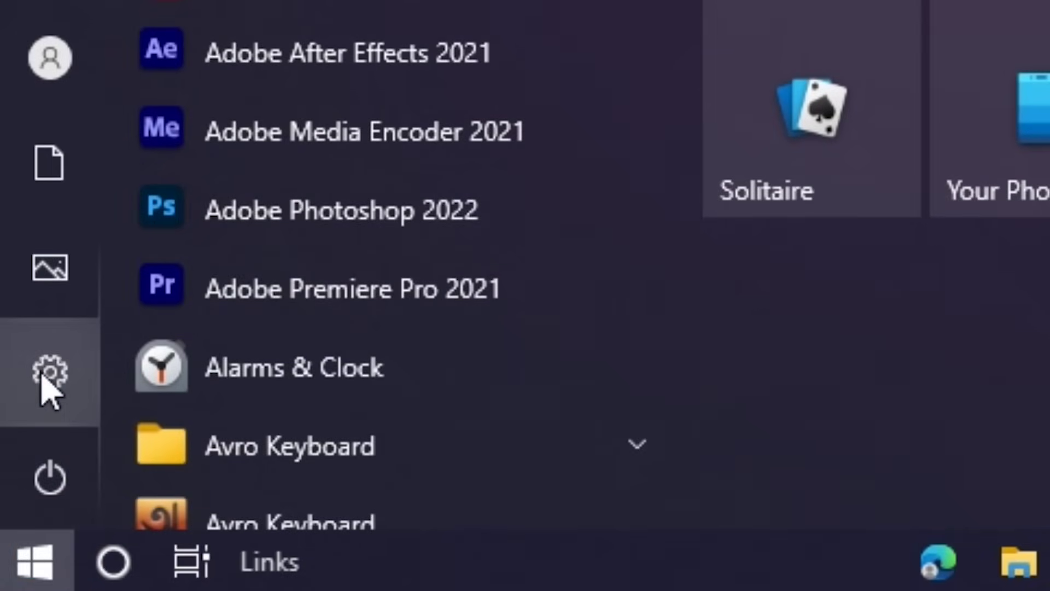
{"action": "mouse_move", "coordinate": [50, 373]}
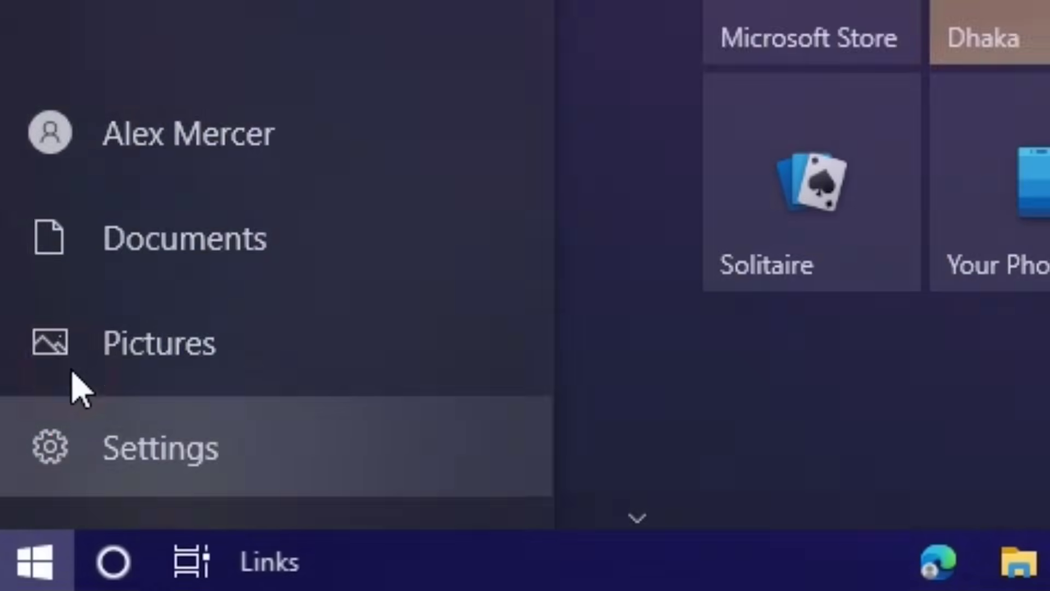
Turn off notifications from apps and other senders in System settings.
{"action": "left_click", "coordinate": [74, 408]}
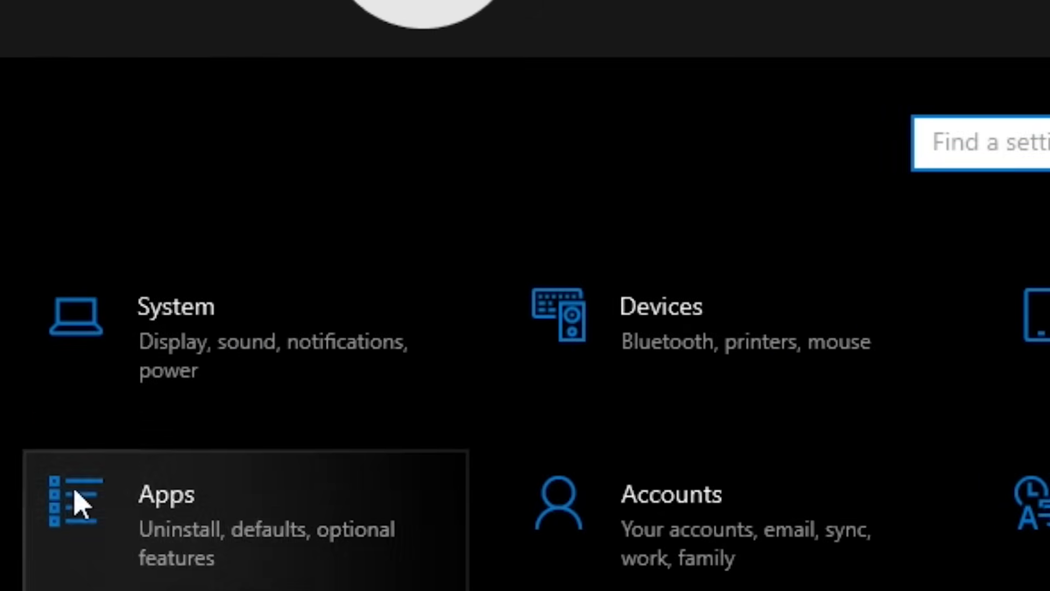
{"action": "left_click", "coordinate": [366, 299]}
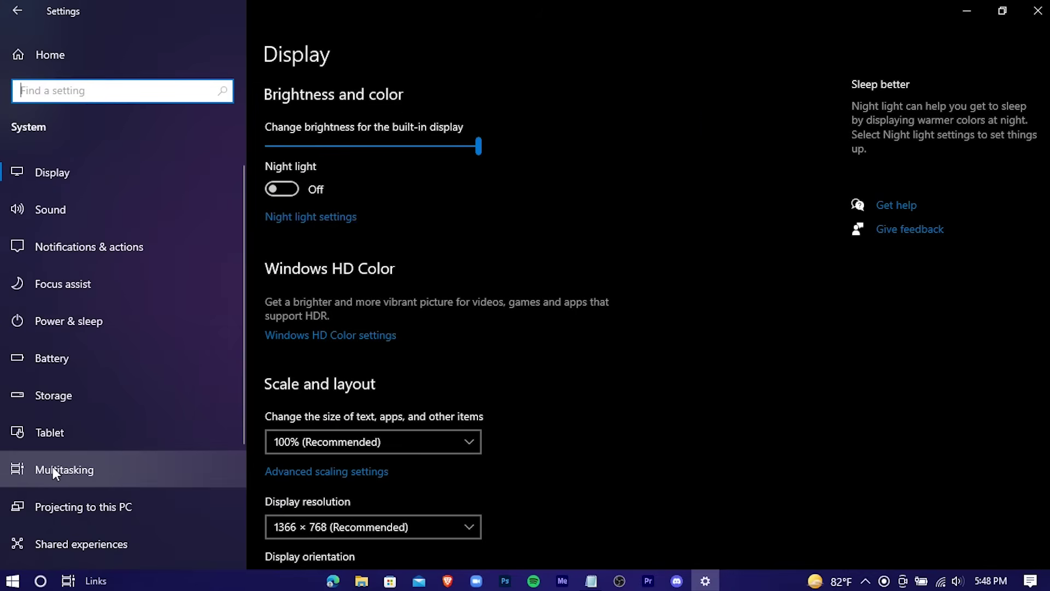
{"action": "left_click", "coordinate": [192, 249]}
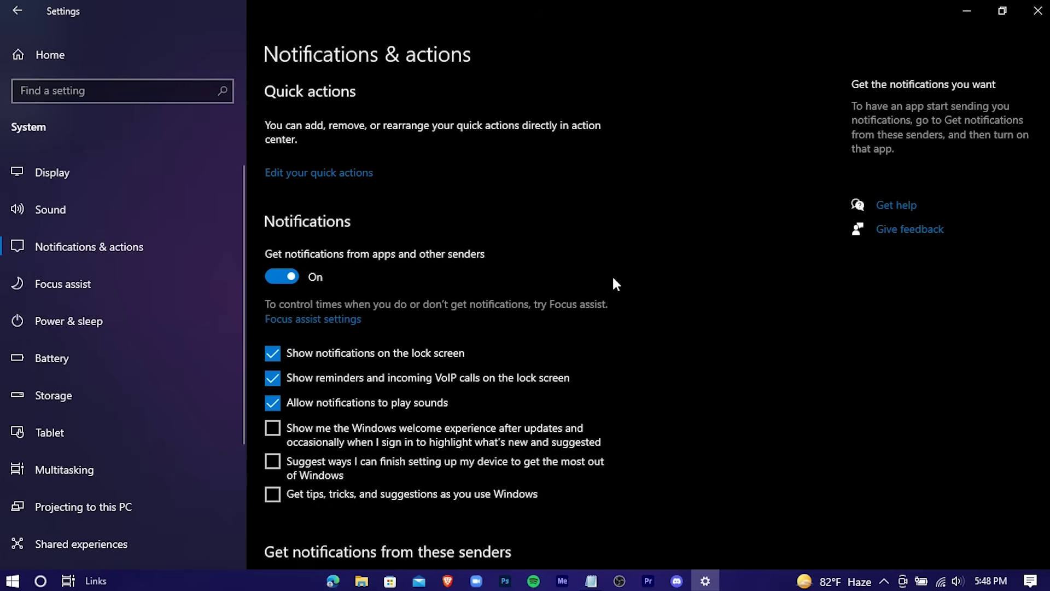
{"action": "left_click", "coordinate": [271, 273]}
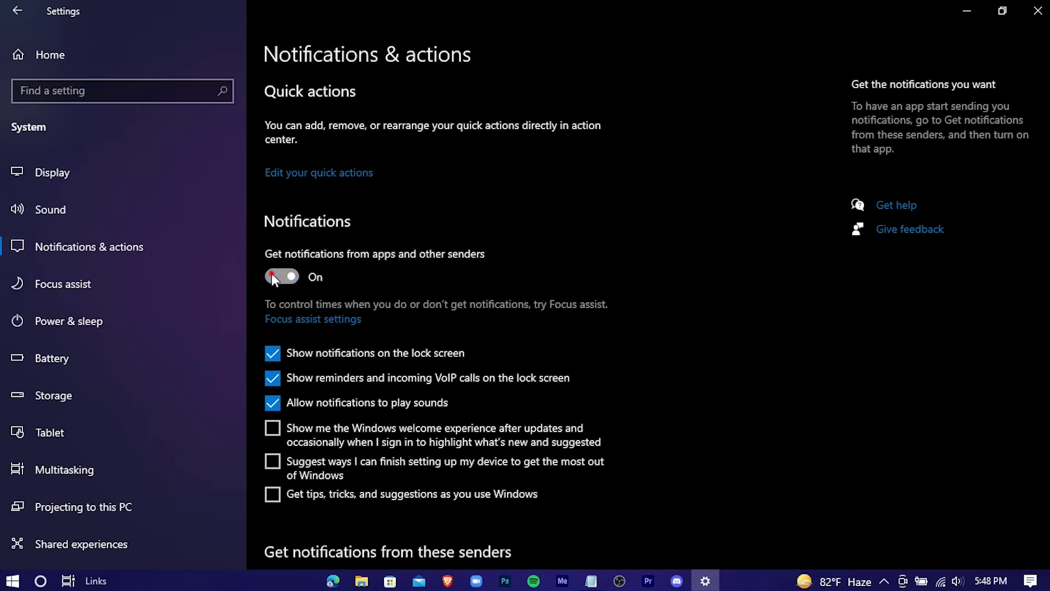
{"action": "scroll", "coordinate": [456, 274], "scroll_direction": "down", "scroll_amount": 1}
{"action": "scroll", "coordinate": [456, 273], "scroll_direction": "down", "scroll_amount": 5}
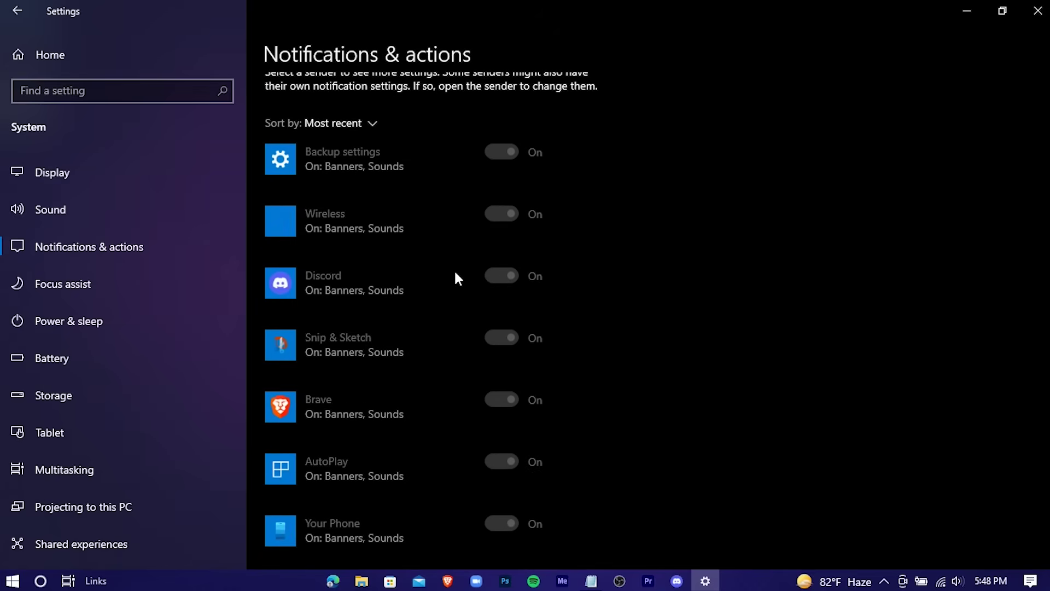
{"action": "scroll", "coordinate": [457, 273], "scroll_direction": "up", "scroll_amount": 6}
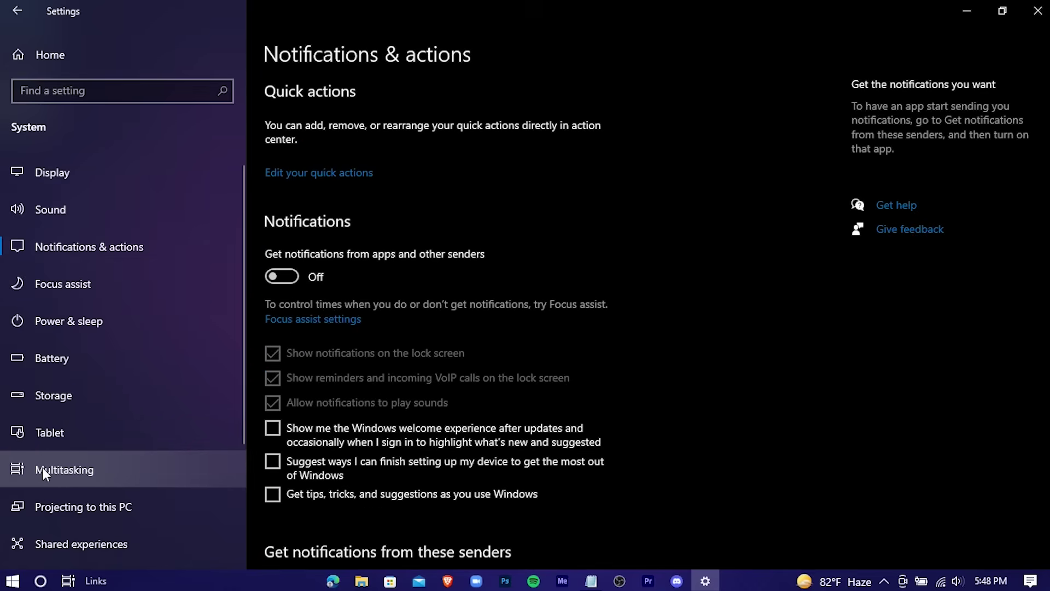
Turn off Snap windows and timeline suggestions under Multitasking.
{"action": "left_click", "coordinate": [156, 477]}
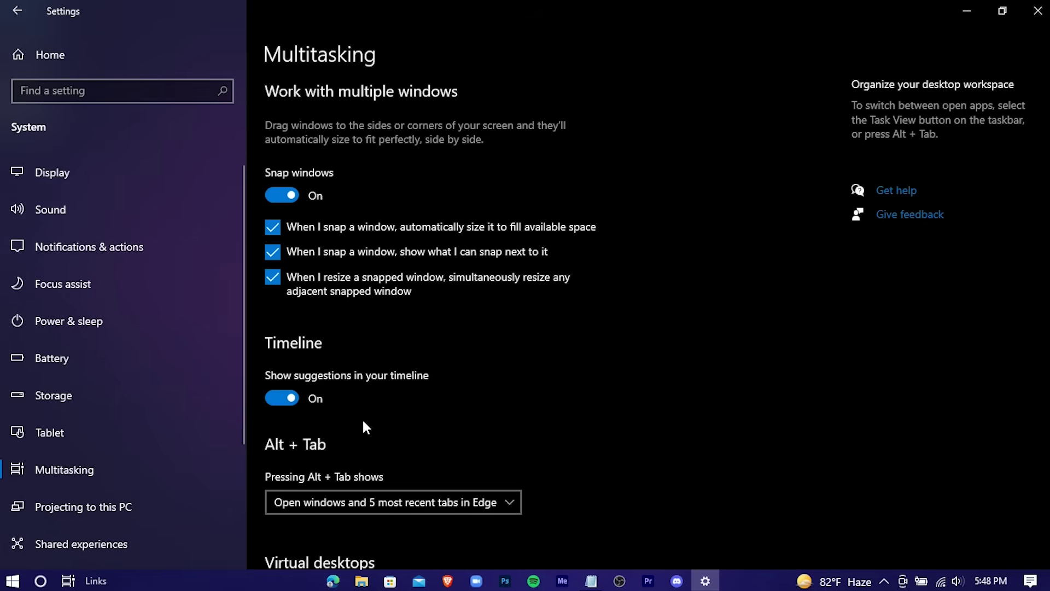
{"action": "left_click", "coordinate": [291, 196]}
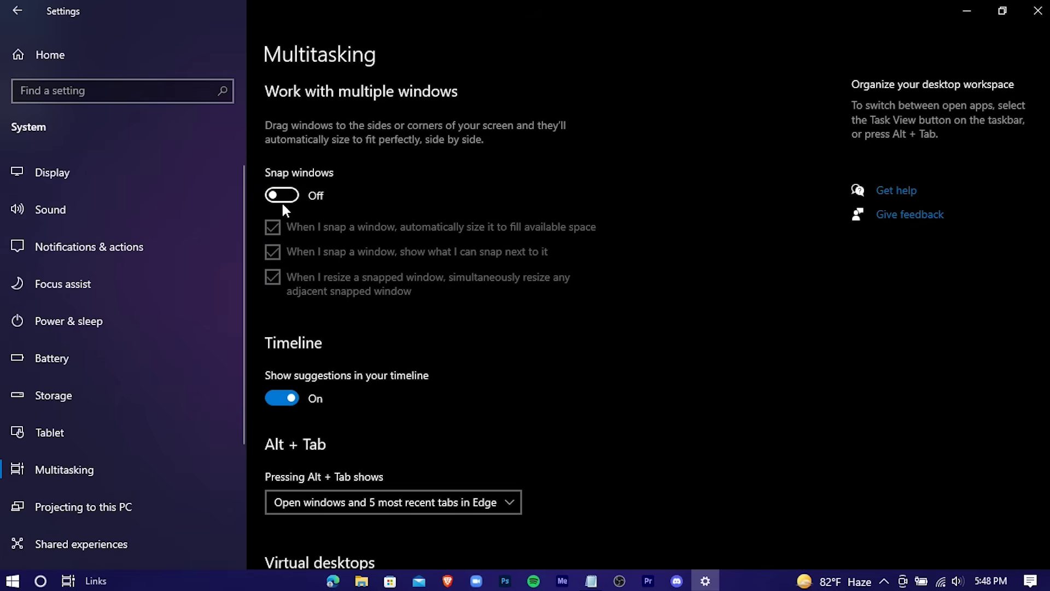
{"action": "left_click", "coordinate": [279, 403]}
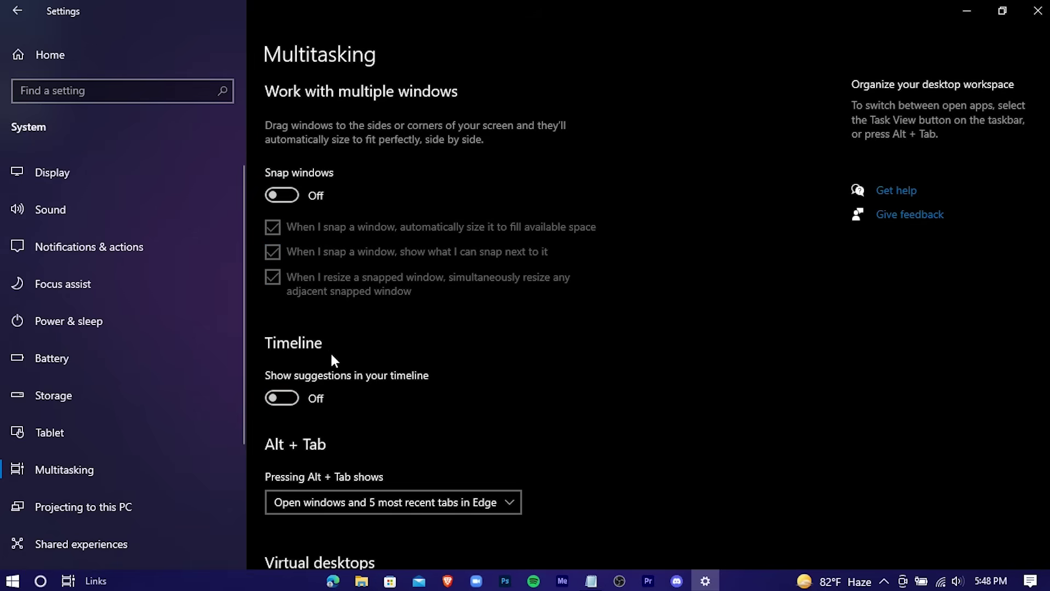
{"action": "scroll", "coordinate": [120, 315], "scroll_direction": "down", "scroll_amount": 3}
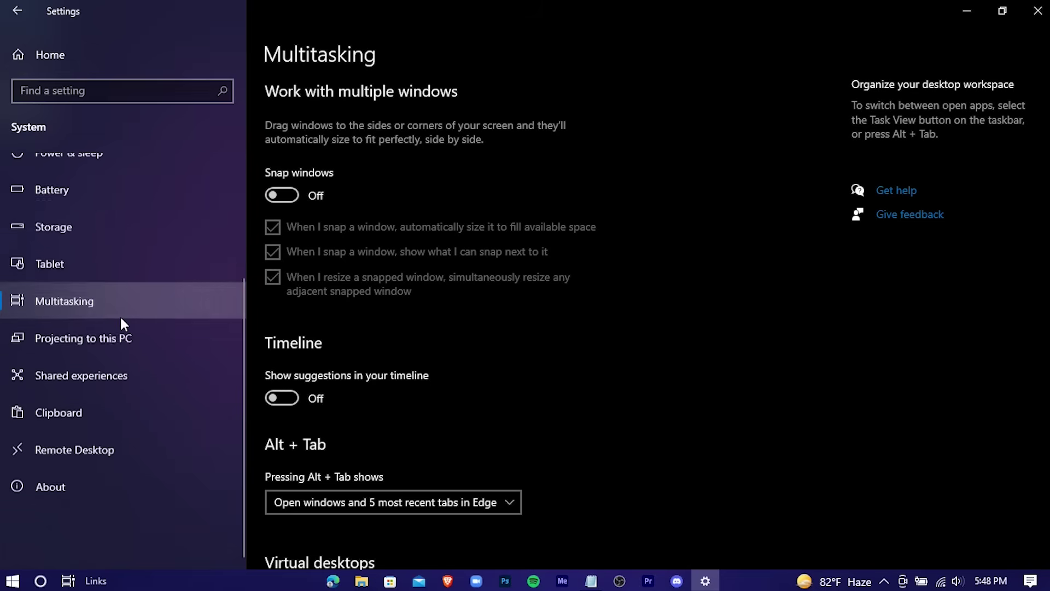
{"action": "scroll", "coordinate": [120, 315], "scroll_direction": "up", "scroll_amount": 3}
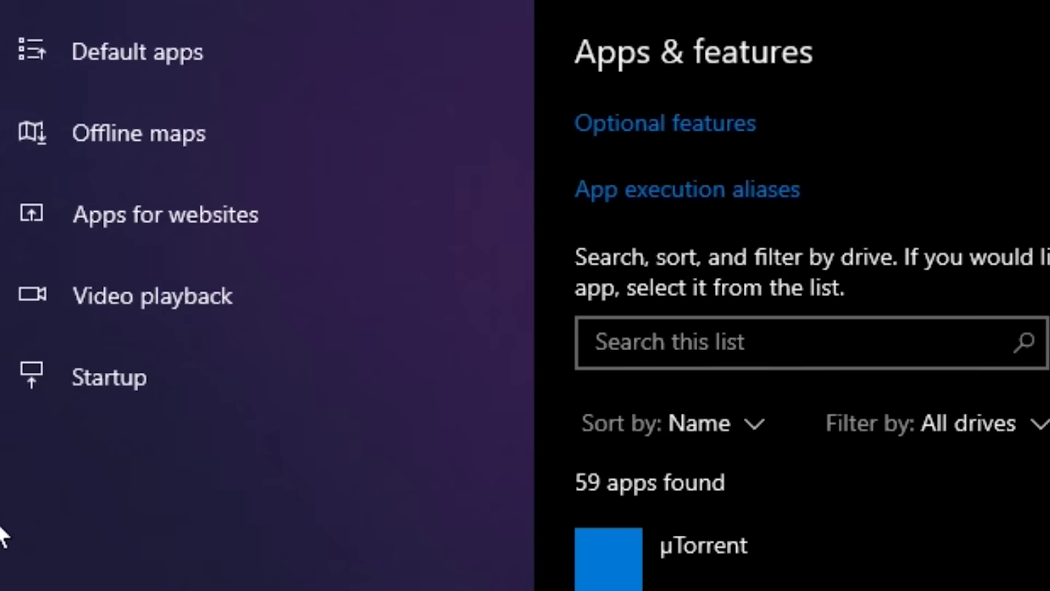
Turn off automatic map updates and delete all downloaded offline maps.
{"action": "left_click", "coordinate": [333, 142]}
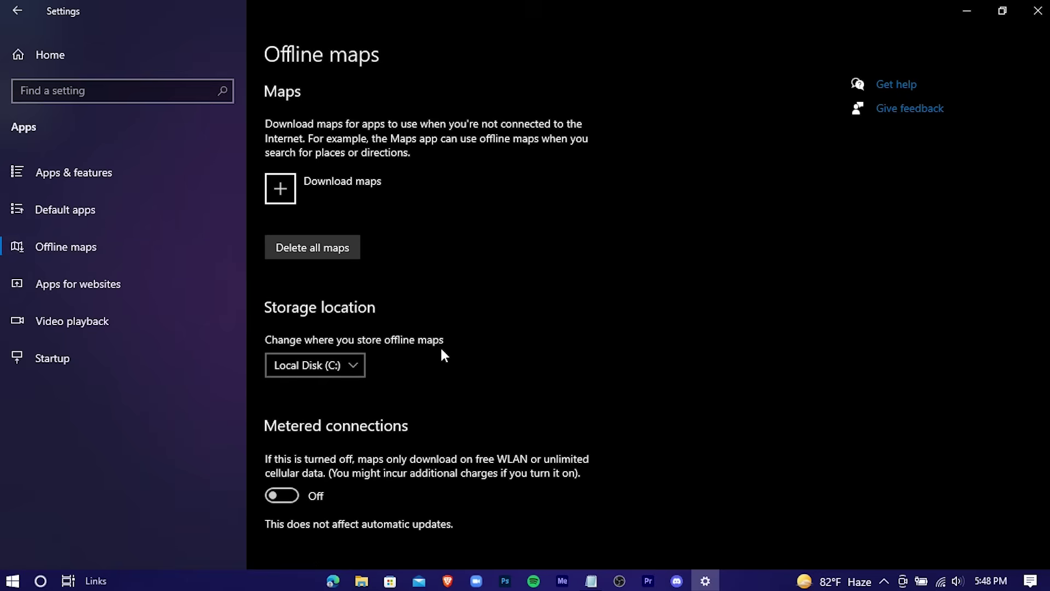
{"action": "scroll", "coordinate": [443, 355], "scroll_direction": "down", "scroll_amount": 5}
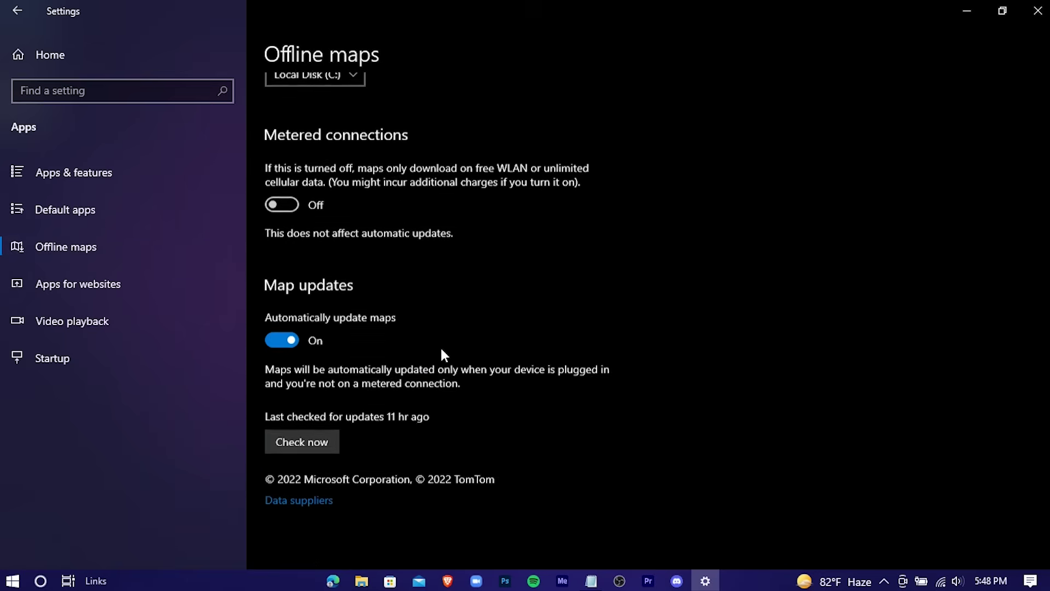
{"action": "left_click", "coordinate": [277, 342]}
{"action": "scroll", "coordinate": [479, 371], "scroll_direction": "up", "scroll_amount": 5}
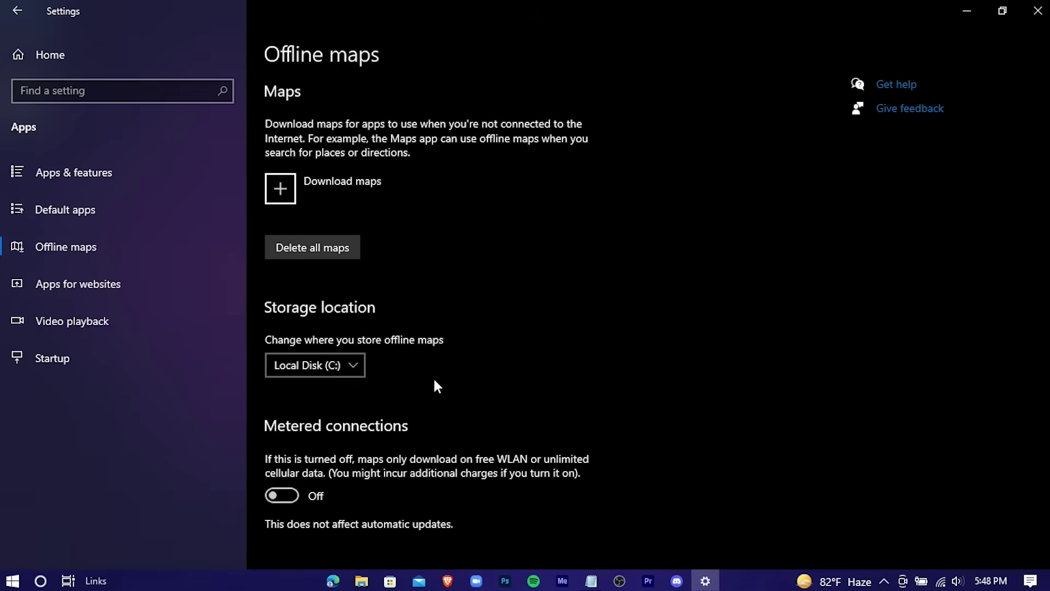
{"action": "left_click", "coordinate": [340, 247]}
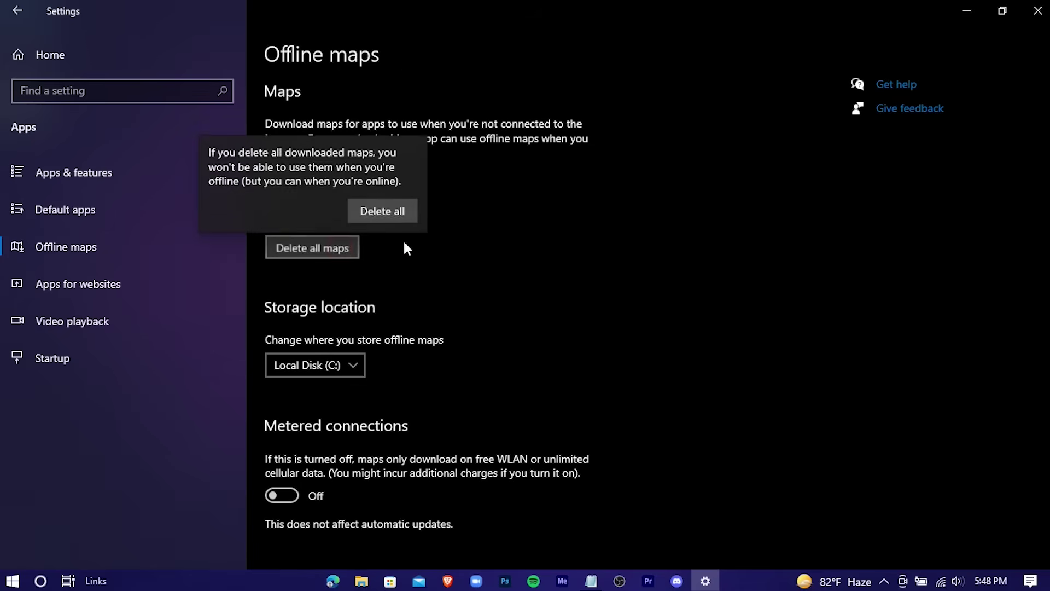
{"action": "left_click", "coordinate": [409, 212]}
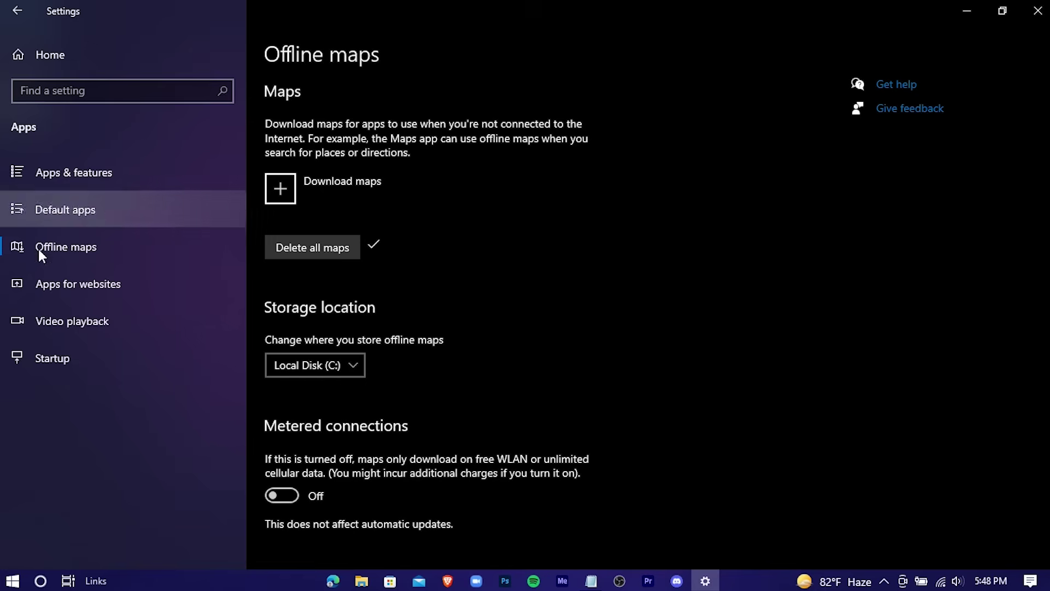
Disable startup for Brave Browser, Cortana and the Intel graphics app.
{"action": "left_click", "coordinate": [146, 365]}
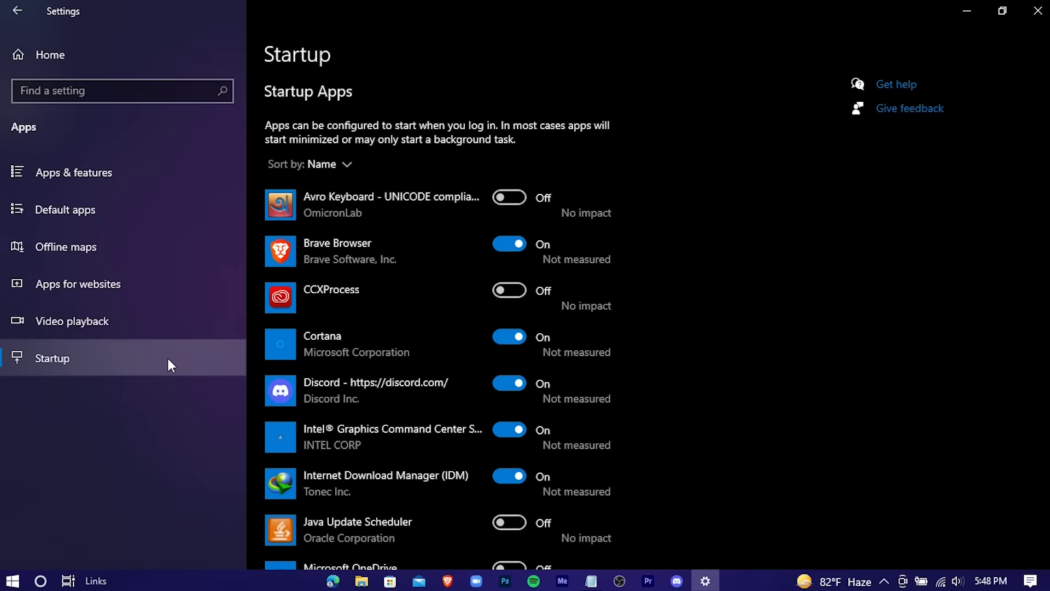
{"action": "scroll", "coordinate": [643, 235], "scroll_direction": "down", "scroll_amount": 2}
{"action": "scroll", "coordinate": [641, 234], "scroll_direction": "down", "scroll_amount": 5}
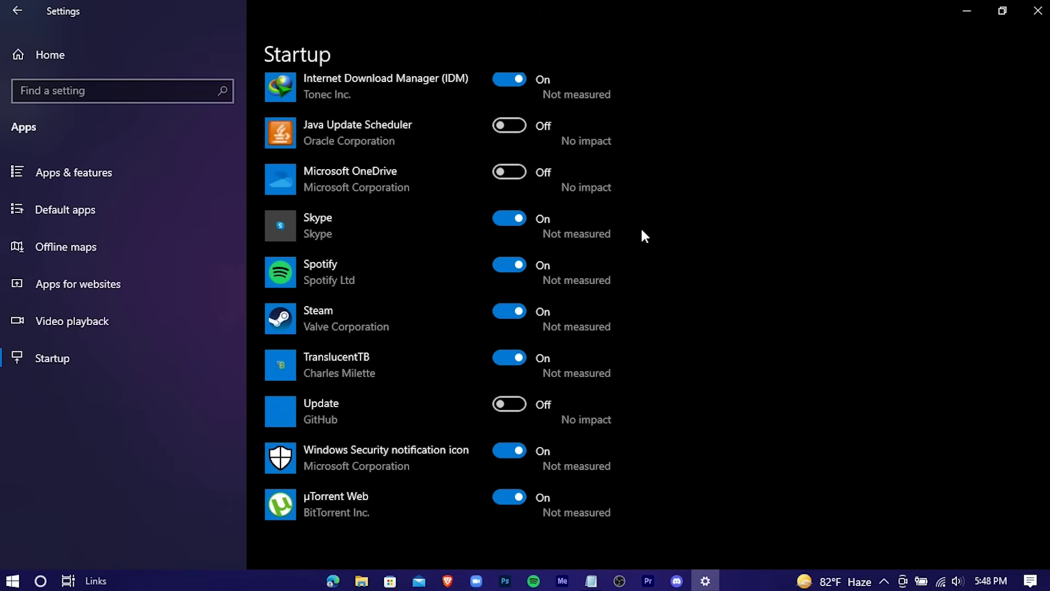
{"action": "scroll", "coordinate": [641, 234], "scroll_direction": "up", "scroll_amount": 5}
{"action": "scroll", "coordinate": [641, 234], "scroll_direction": "up", "scroll_amount": 2}
{"action": "left_click", "coordinate": [517, 247]}
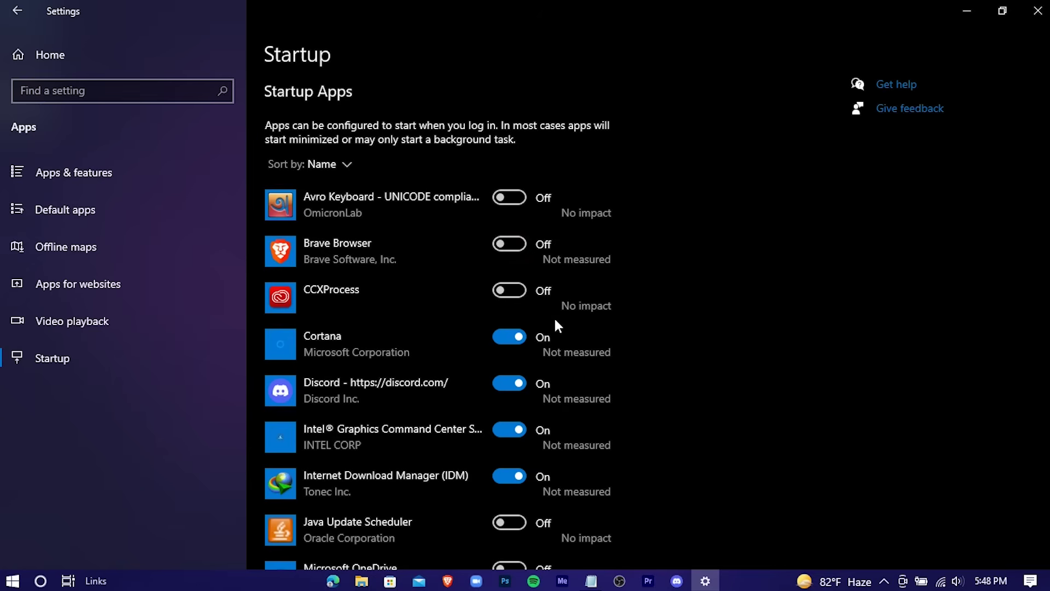
{"action": "left_click", "coordinate": [510, 337]}
{"action": "left_click", "coordinate": [503, 431]}
Disable startup for Internet Download Manager, Steam and µTorrent Web, keeping the Windows Security notification icon on.
{"action": "scroll", "coordinate": [509, 410], "scroll_direction": "down", "scroll_amount": 2}
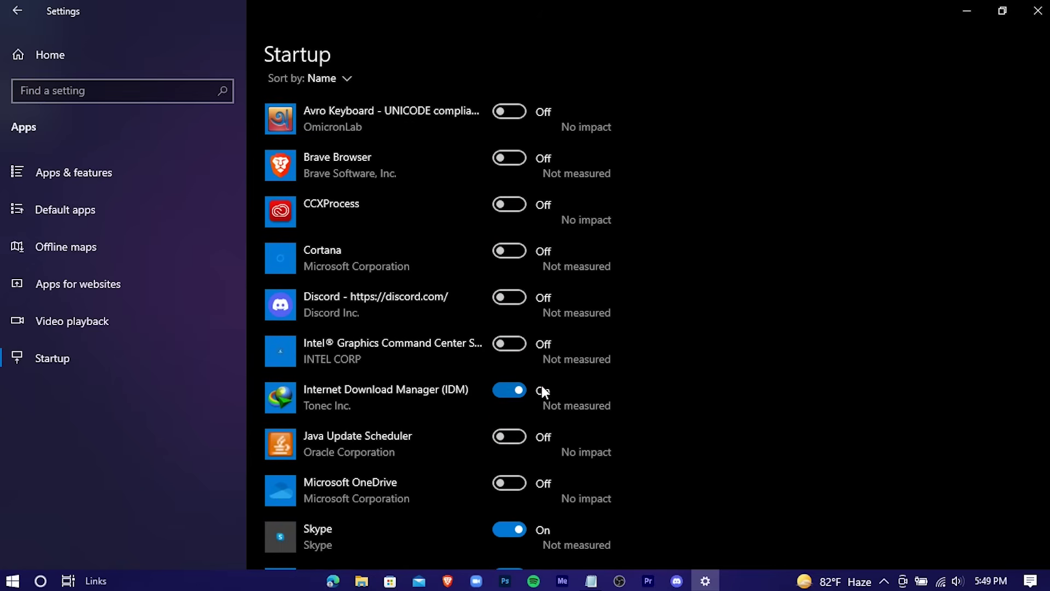
{"action": "left_click", "coordinate": [510, 388]}
{"action": "scroll", "coordinate": [511, 388], "scroll_direction": "down", "scroll_amount": 5}
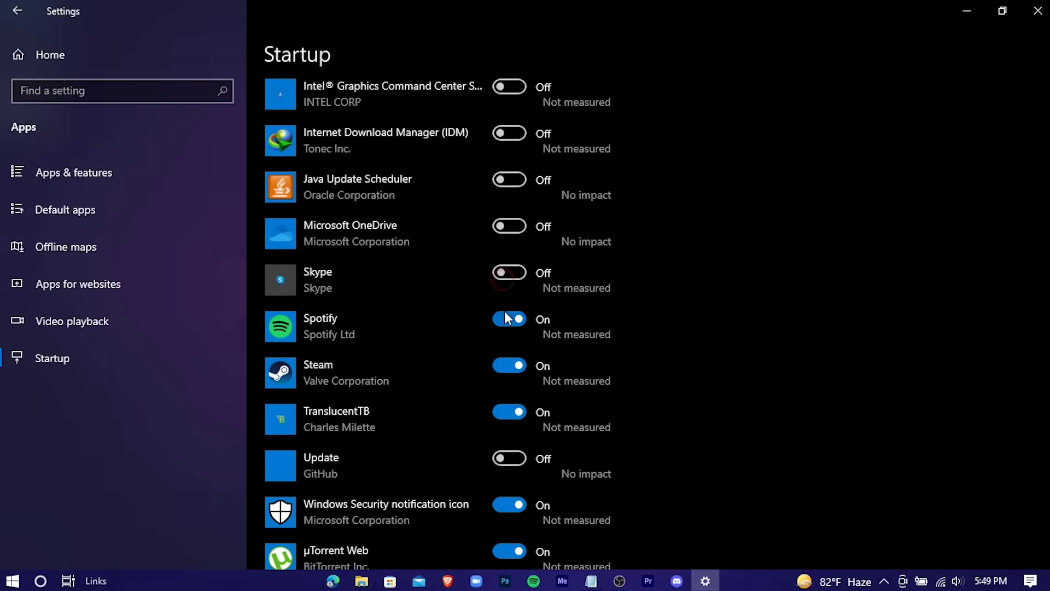
{"action": "left_click", "coordinate": [506, 361]}
{"action": "scroll", "coordinate": [510, 389], "scroll_direction": "down", "scroll_amount": 2}
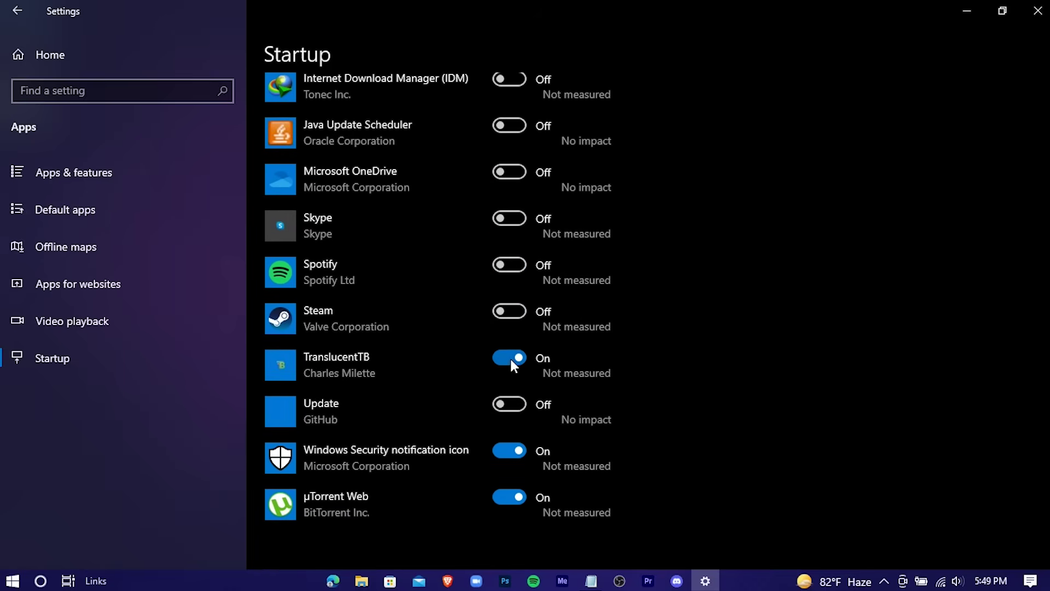
{"action": "left_click", "coordinate": [513, 450]}
{"action": "left_click", "coordinate": [515, 497]}
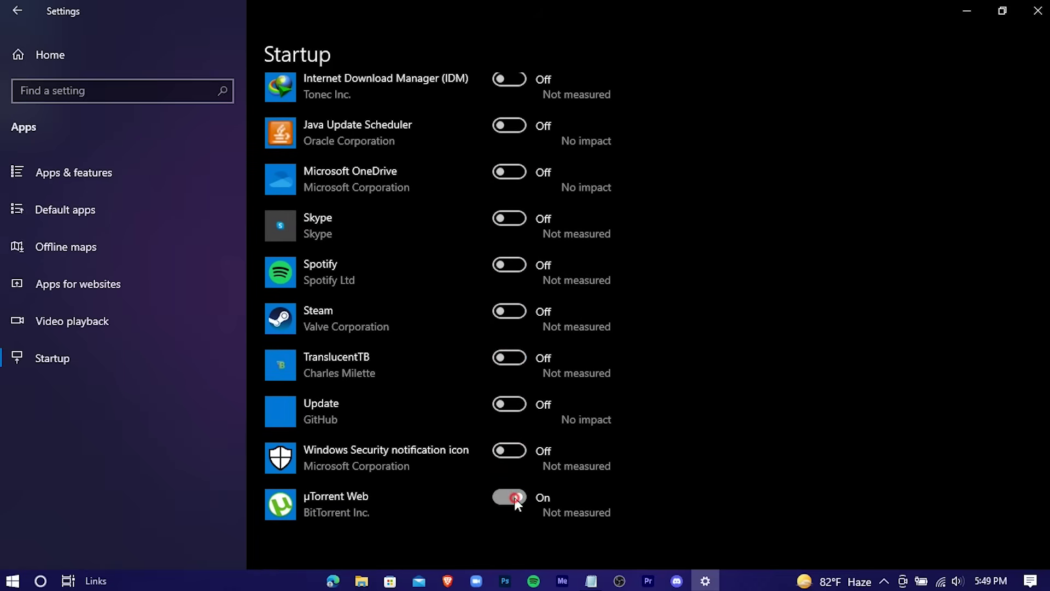
{"action": "scroll", "coordinate": [686, 416], "scroll_direction": "up", "scroll_amount": 10}
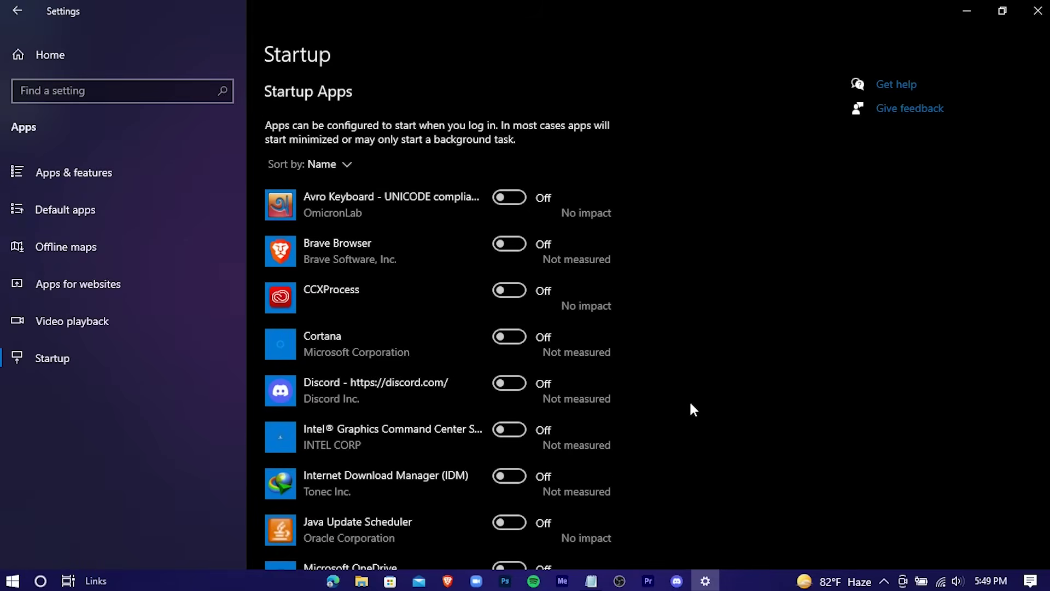
{"action": "scroll", "coordinate": [514, 378], "scroll_direction": "down", "scroll_amount": 6}
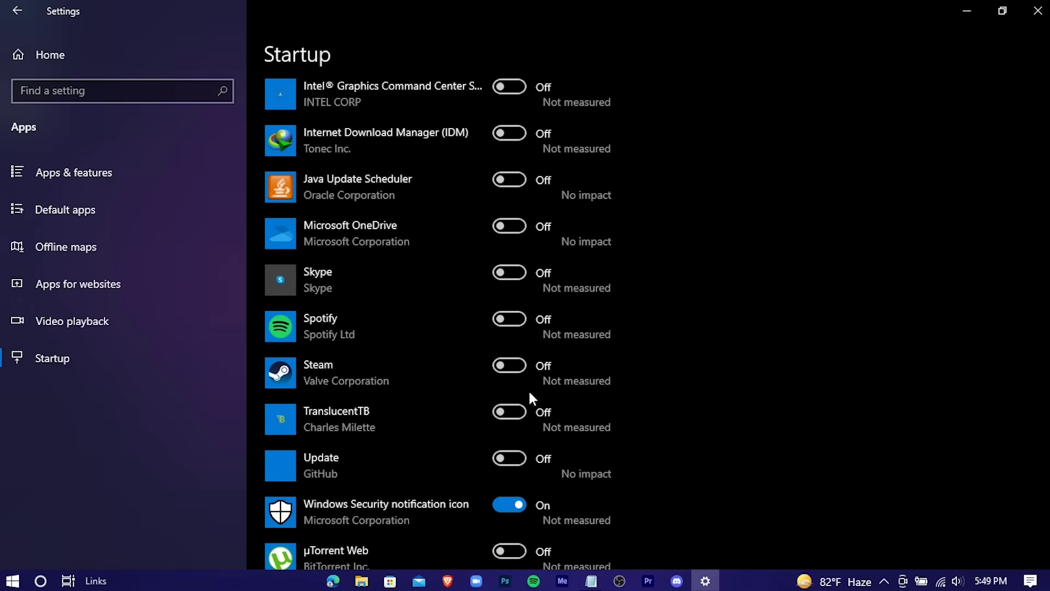
{"action": "scroll", "coordinate": [530, 398], "scroll_direction": "up", "scroll_amount": 6}
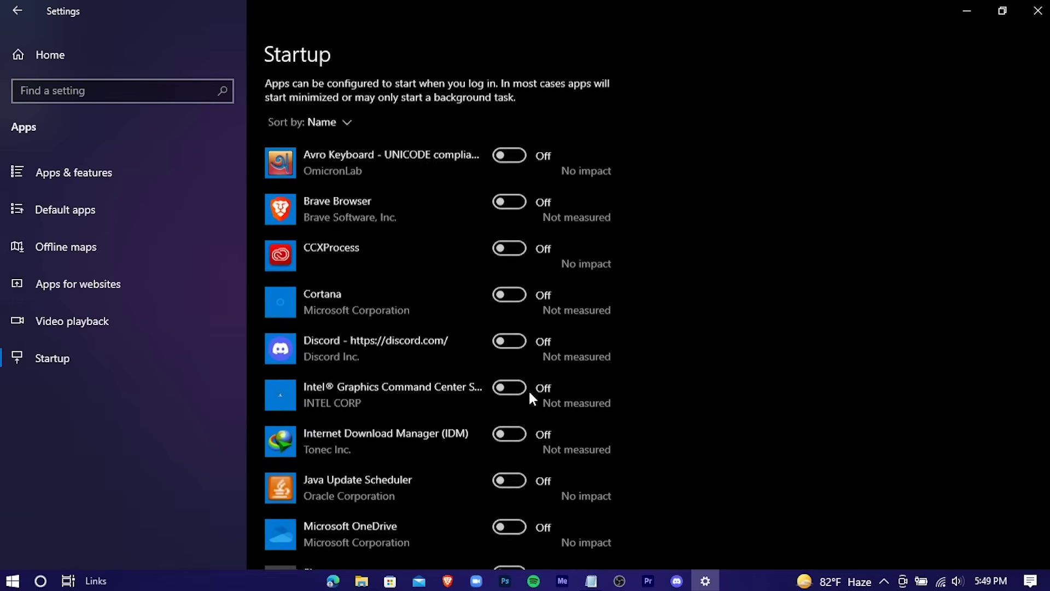
Turn off 'Allow apps to access your notifications' in Privacy settings.
{"action": "left_click", "coordinate": [25, 55]}
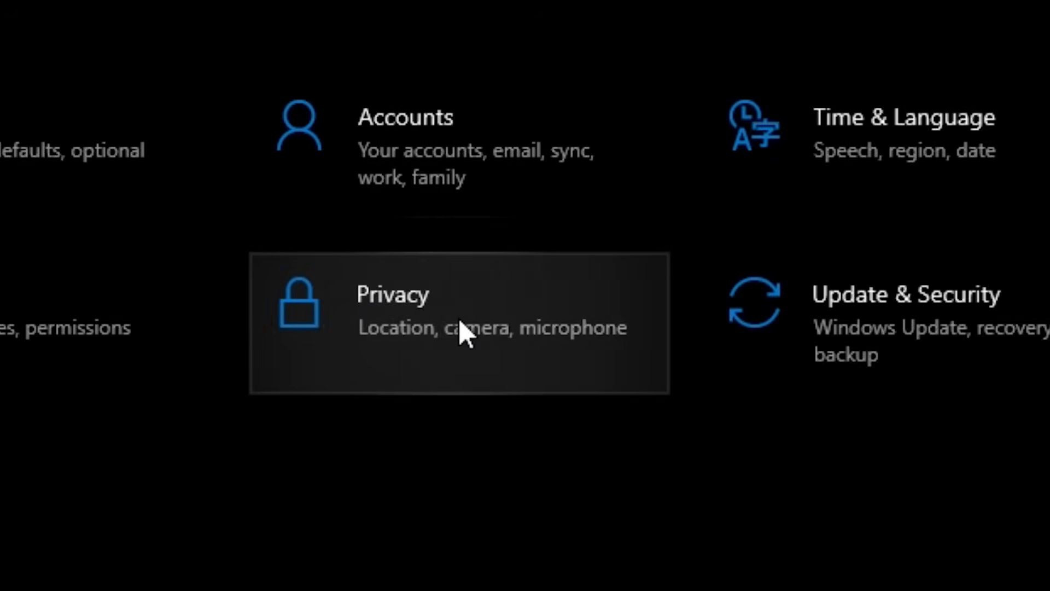
{"action": "left_click", "coordinate": [458, 318]}
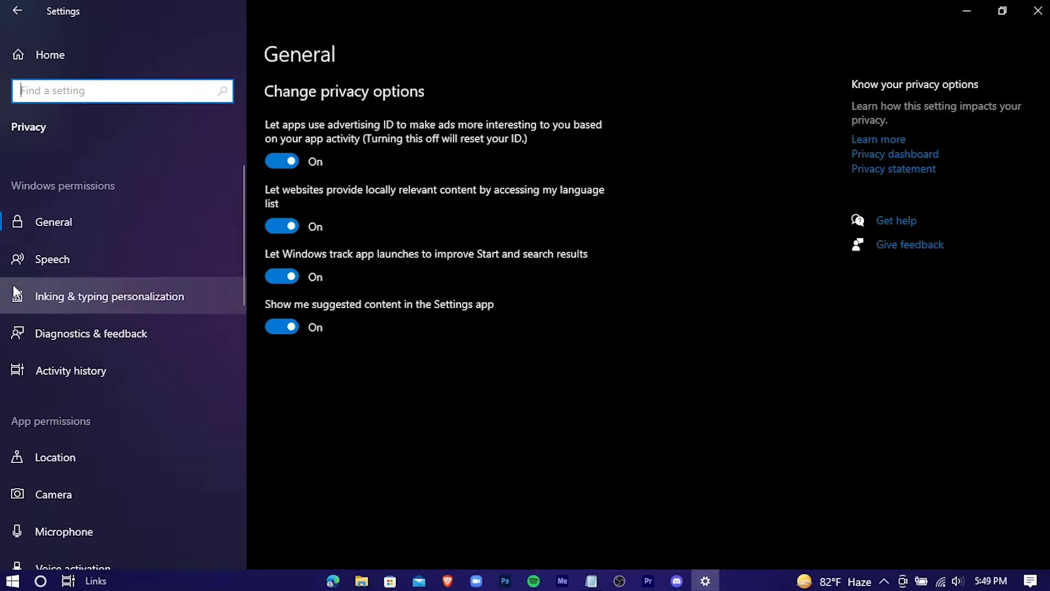
{"action": "scroll", "coordinate": [55, 408], "scroll_direction": "down", "scroll_amount": 1}
{"action": "scroll", "coordinate": [64, 412], "scroll_direction": "down", "scroll_amount": 2}
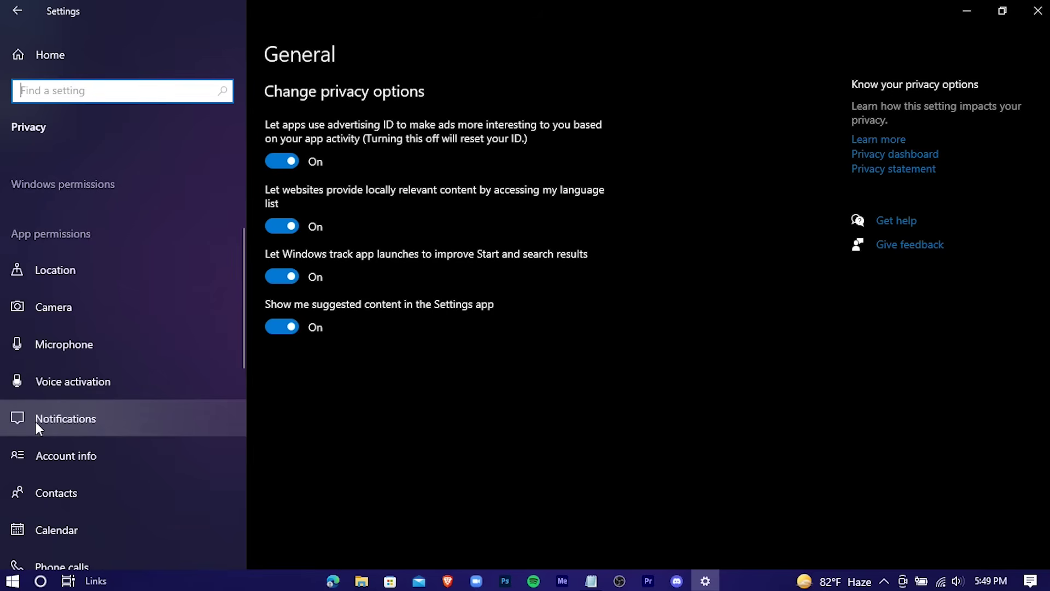
{"action": "left_click", "coordinate": [149, 416]}
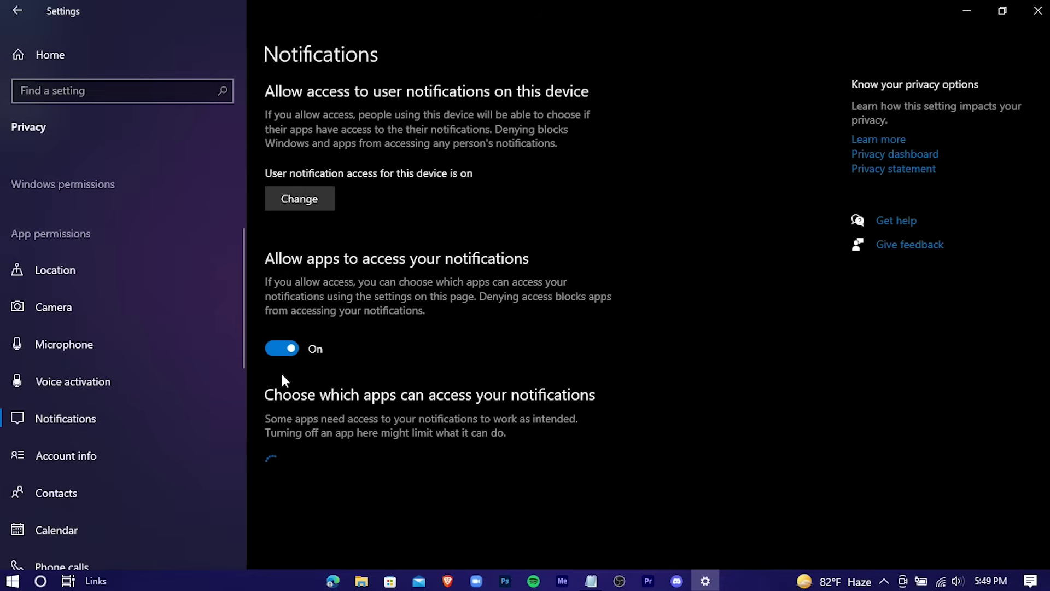
{"action": "left_click", "coordinate": [279, 348]}
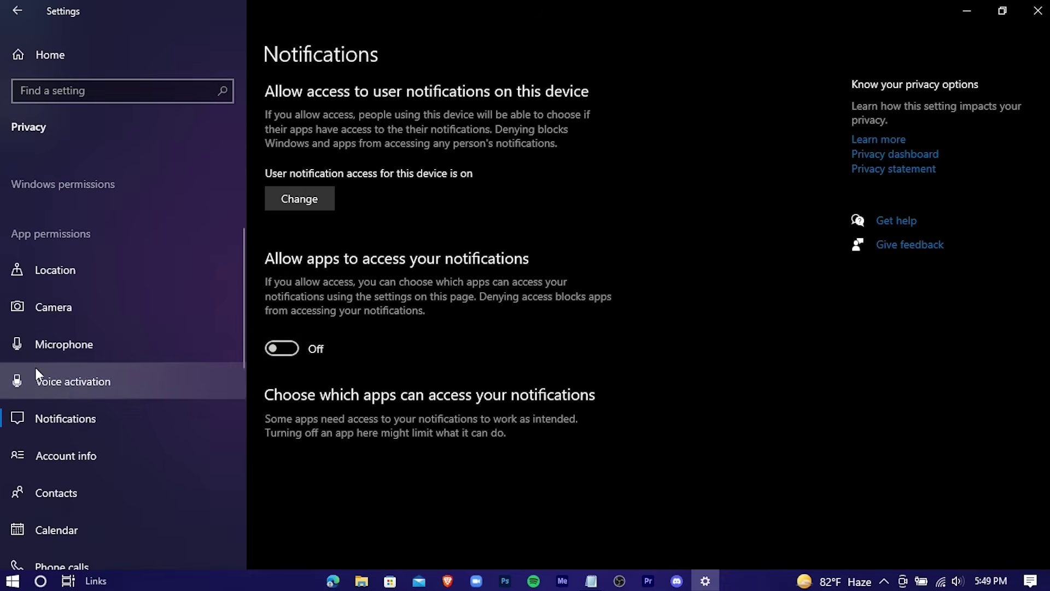
Switch off 'Let apps run in the background' and return to Settings home.
{"action": "scroll", "coordinate": [97, 372], "scroll_direction": "down", "scroll_amount": 1}
{"action": "scroll", "coordinate": [104, 364], "scroll_direction": "down", "scroll_amount": 2}
{"action": "scroll", "coordinate": [117, 357], "scroll_direction": "down", "scroll_amount": 3}
{"action": "scroll", "coordinate": [116, 357], "scroll_direction": "down", "scroll_amount": 2}
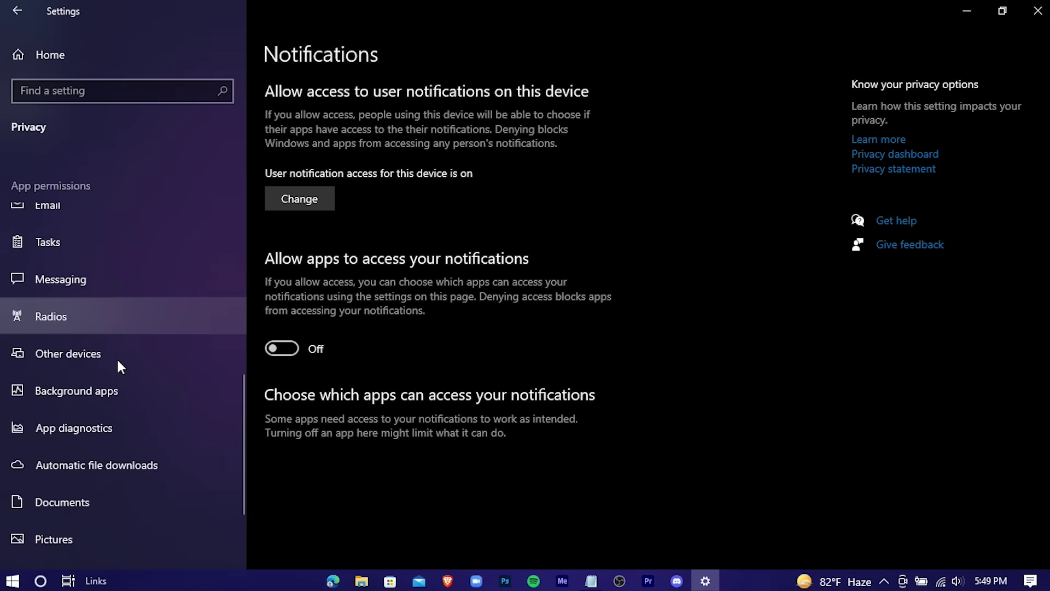
{"action": "left_click", "coordinate": [139, 392]}
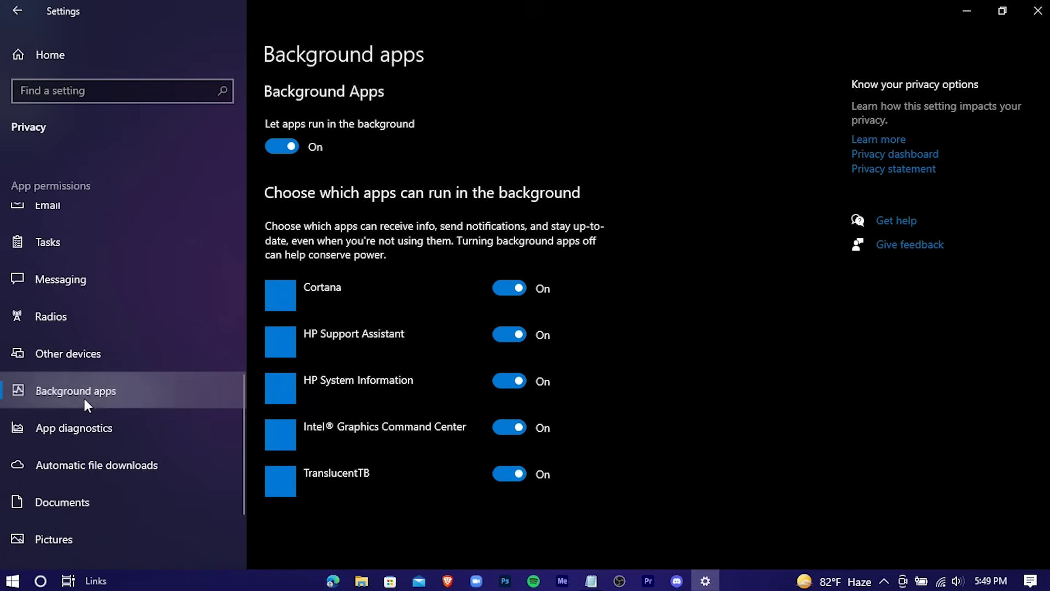
{"action": "left_click", "coordinate": [284, 148]}
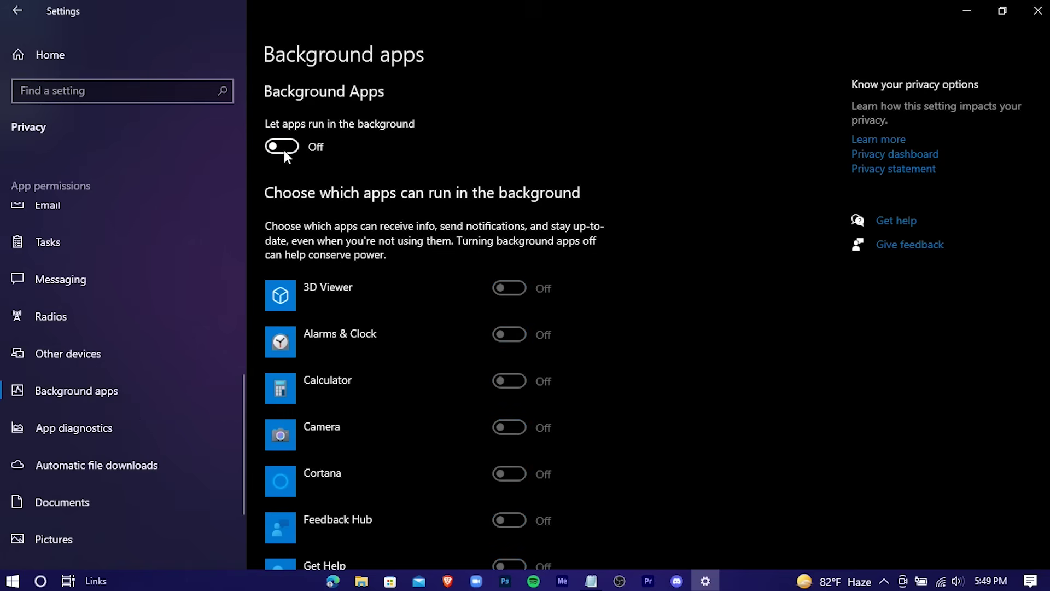
{"action": "scroll", "coordinate": [442, 205], "scroll_direction": "down", "scroll_amount": 5}
{"action": "scroll", "coordinate": [444, 208], "scroll_direction": "down", "scroll_amount": 5}
{"action": "scroll", "coordinate": [445, 213], "scroll_direction": "down", "scroll_amount": 2}
{"action": "scroll", "coordinate": [446, 213], "scroll_direction": "up", "scroll_amount": 10}
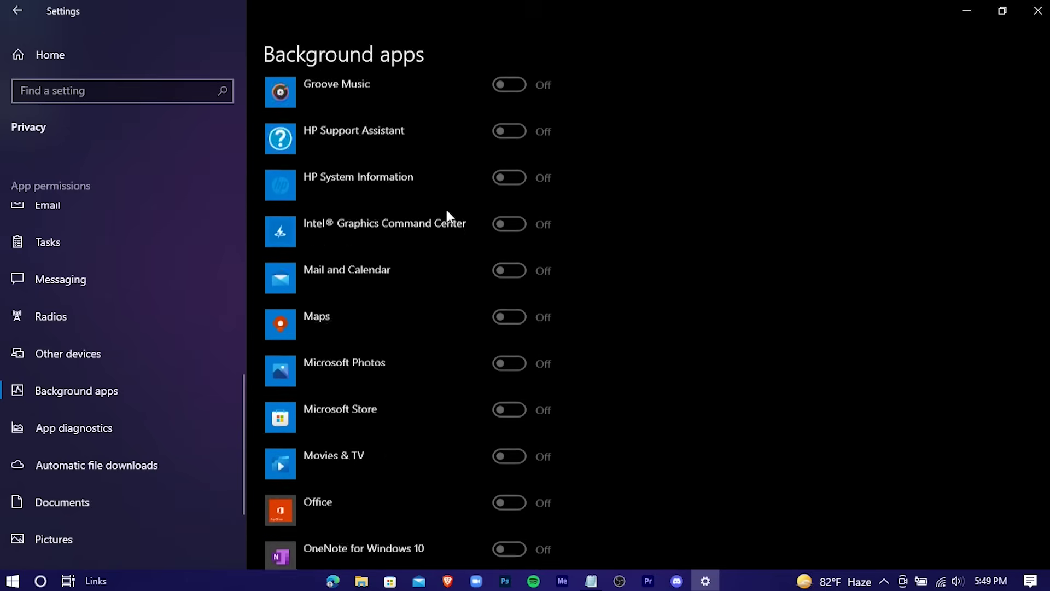
{"action": "scroll", "coordinate": [447, 215], "scroll_direction": "up", "scroll_amount": 10}
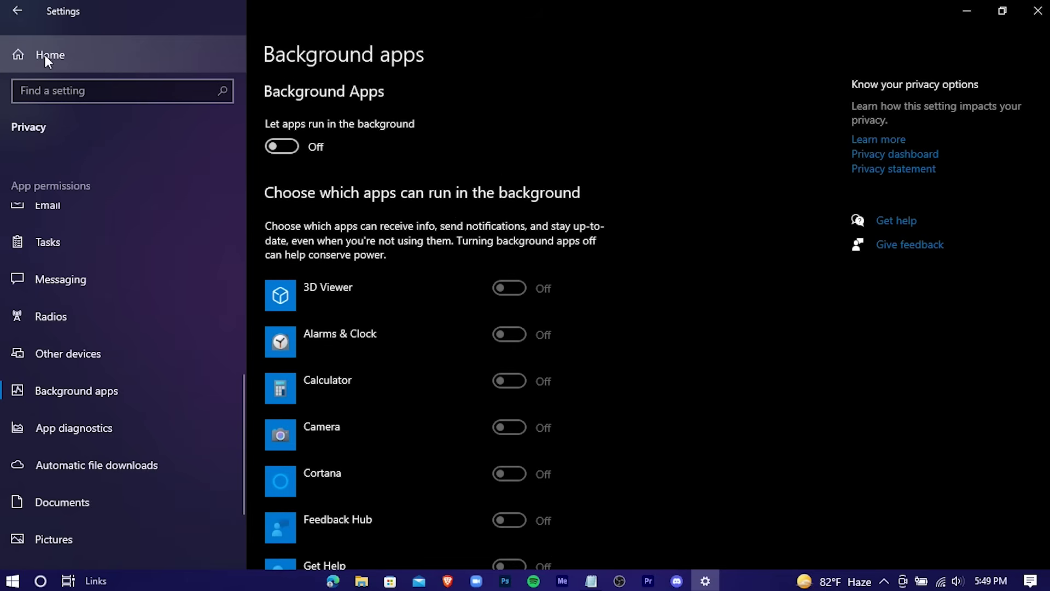
{"action": "left_click", "coordinate": [140, 48]}
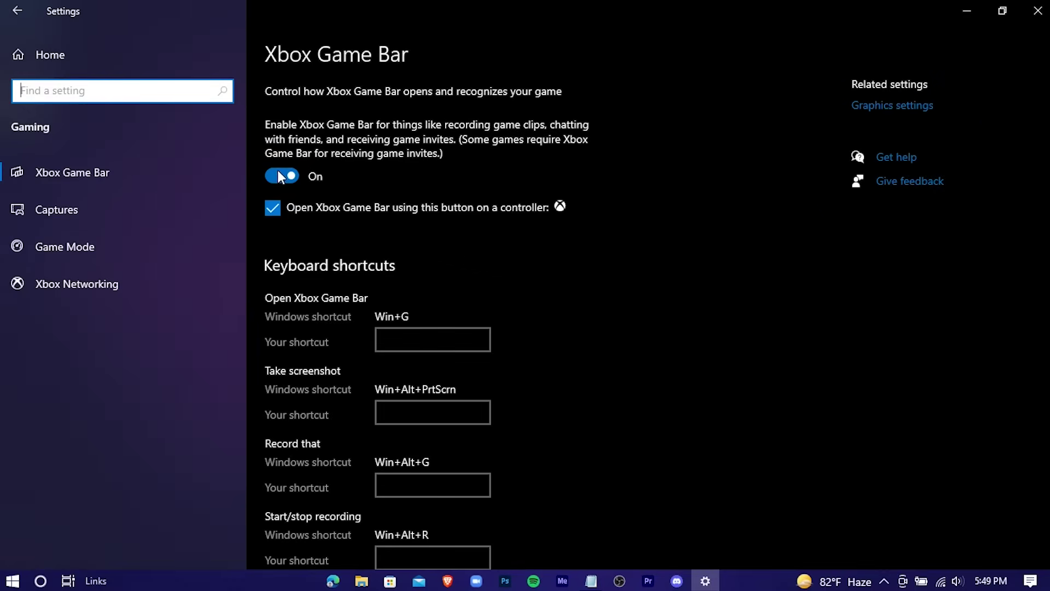
Disable Xbox Game Bar, verify Game Mode is on, and close Settings.
{"action": "left_click", "coordinate": [277, 174]}
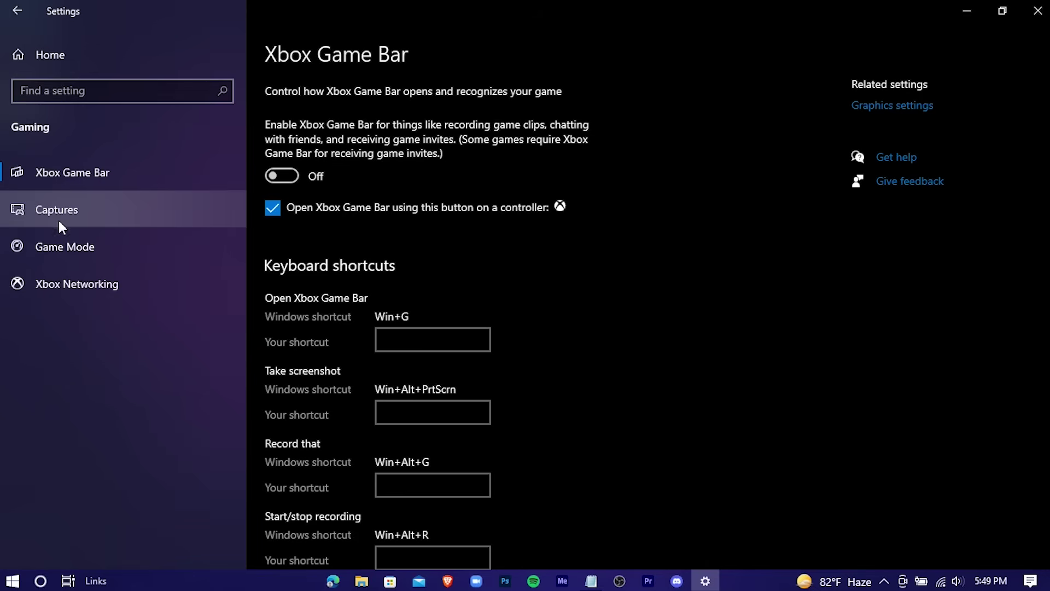
{"action": "left_click", "coordinate": [163, 247]}
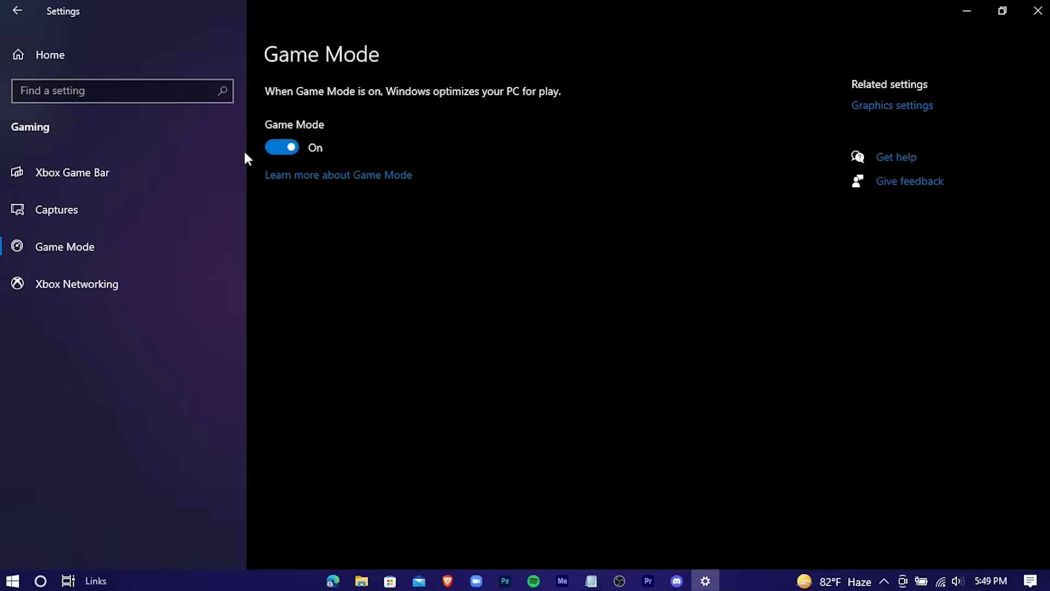
{"action": "left_click", "coordinate": [26, 69]}
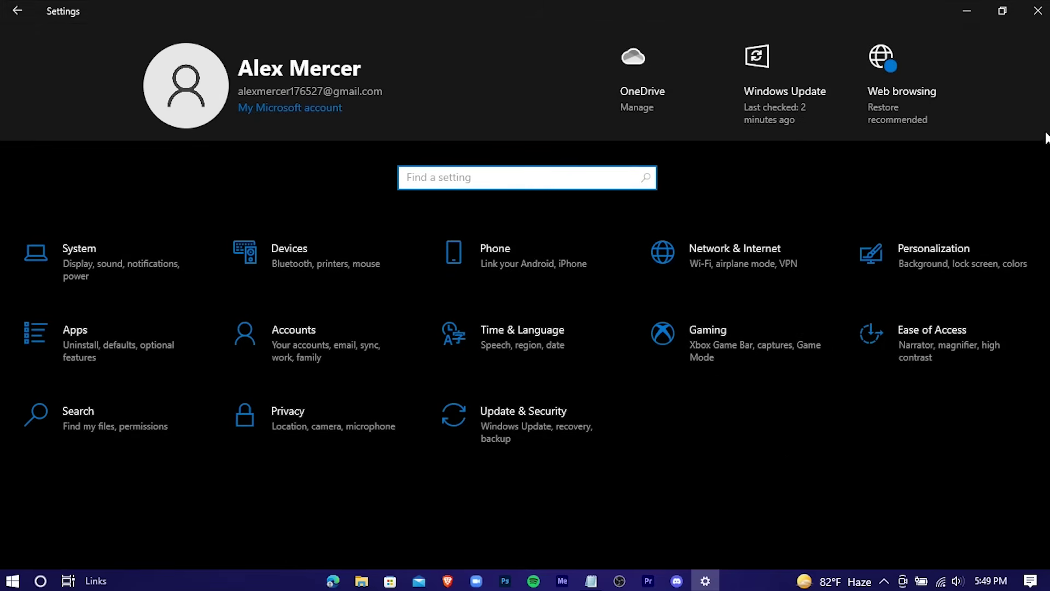
{"action": "left_click", "coordinate": [1038, 11]}
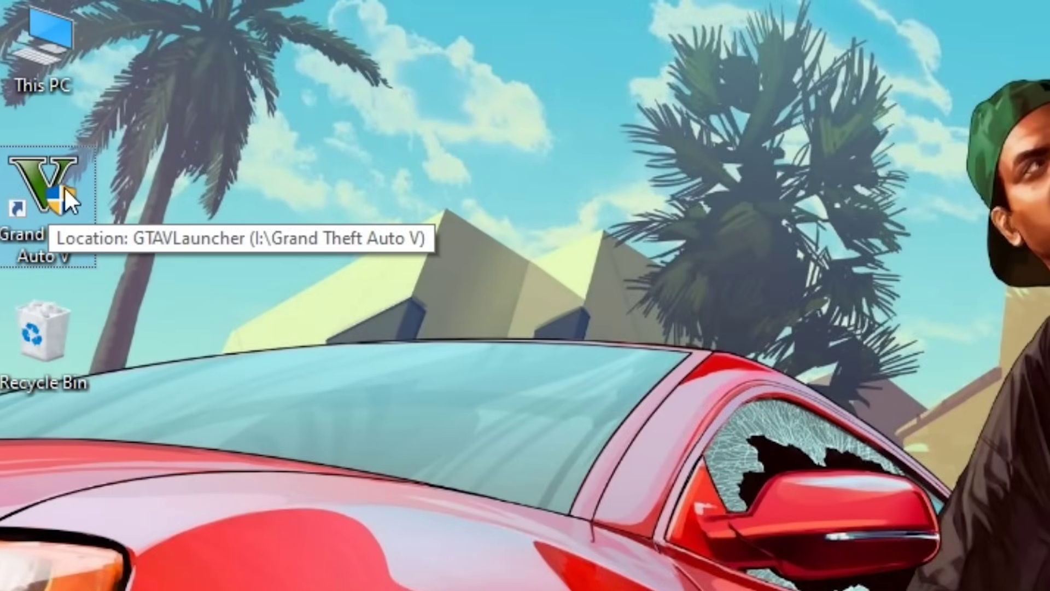
Open the GTA V shortcut's file location and copy the install folder path.
{"action": "right_click", "coordinate": [66, 193]}
{"action": "left_click", "coordinate": [377, 247]}
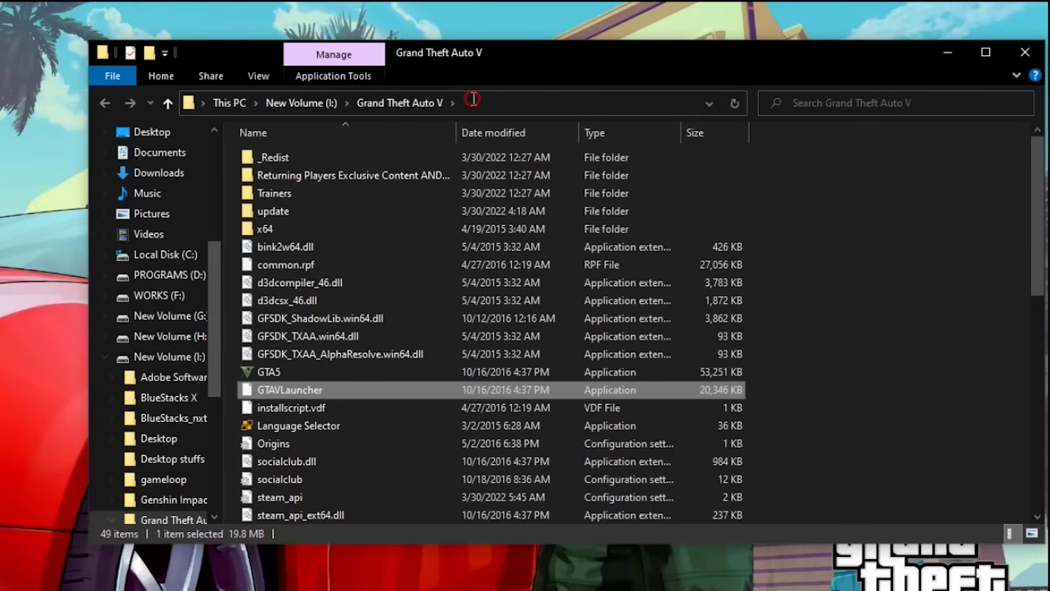
{"action": "left_click", "coordinate": [469, 102]}
{"action": "right_click", "coordinate": [338, 100]}
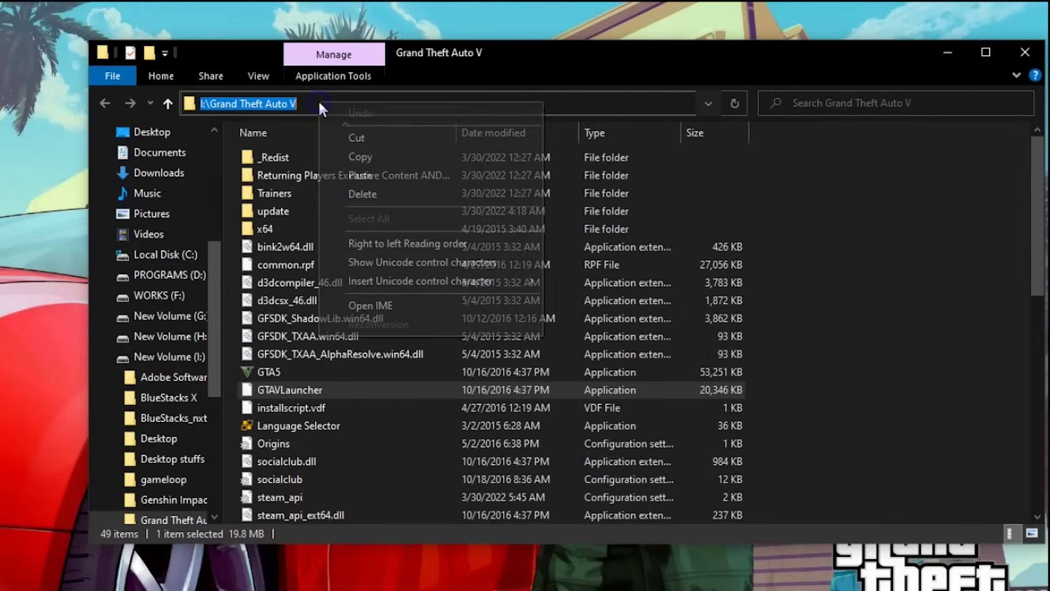
{"action": "left_click", "coordinate": [417, 154]}
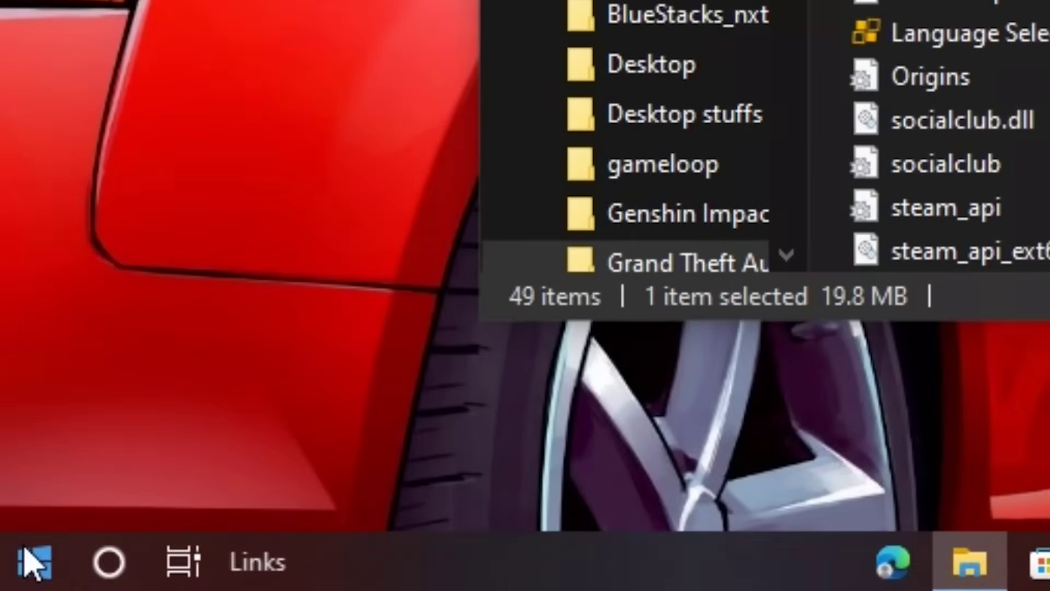
Add GTA5 from the pasted Grand Theft Auto V folder to Graphics settings.
{"action": "left_click", "coordinate": [33, 566]}
{"action": "scroll", "coordinate": [515, 527], "scroll_direction": "down", "scroll_amount": 2}
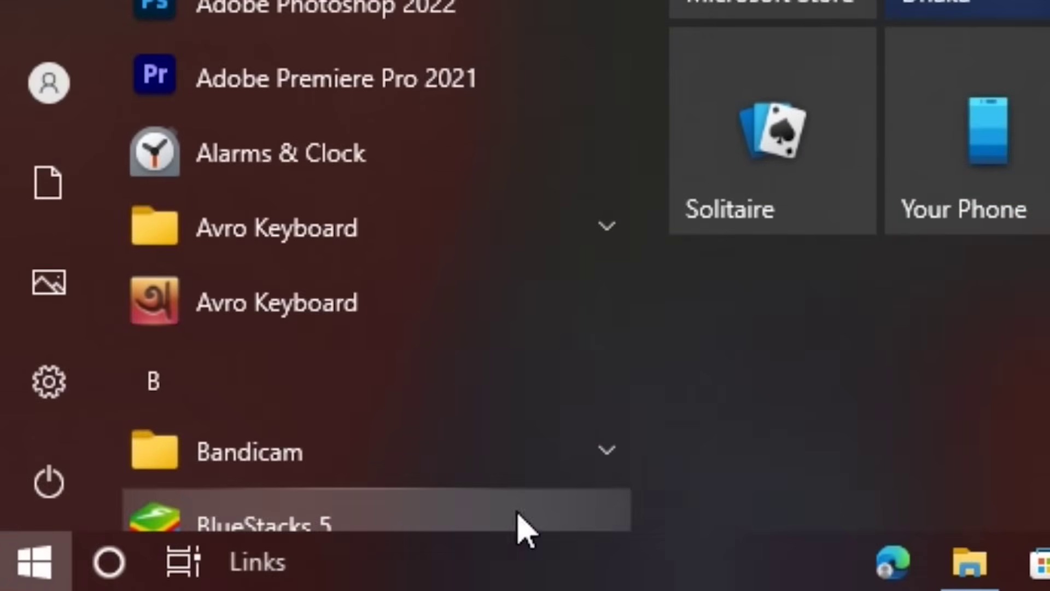
{"action": "type", "text": "graphics"}
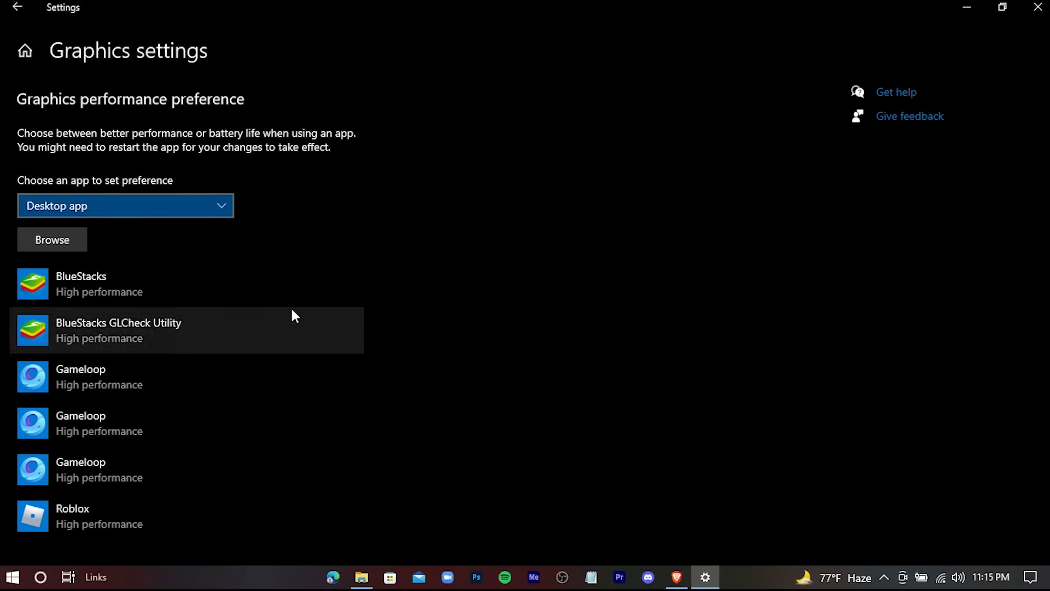
{"action": "left_click", "coordinate": [34, 239]}
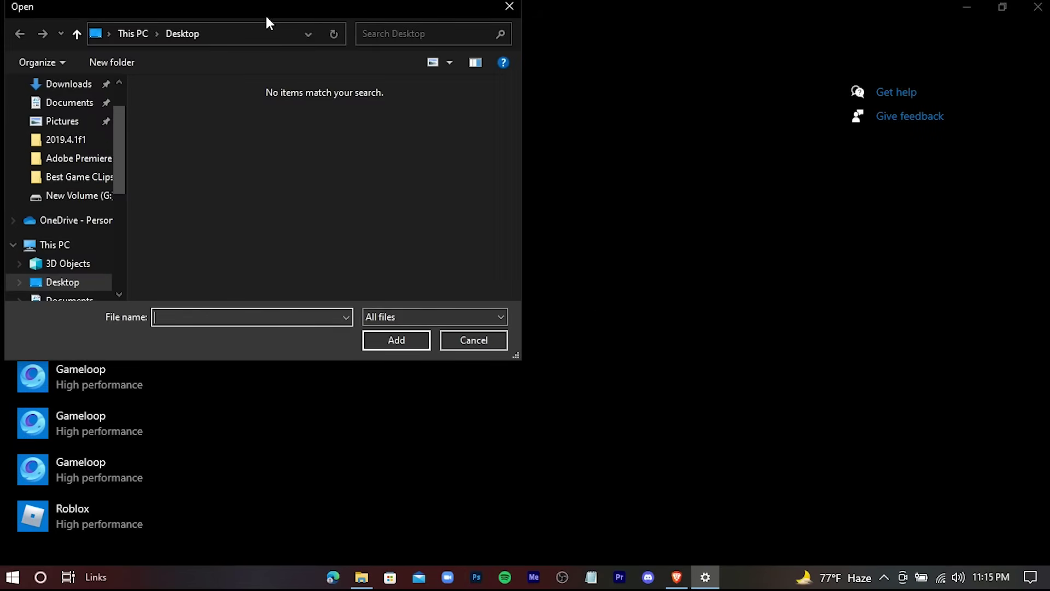
{"action": "left_click", "coordinate": [232, 30]}
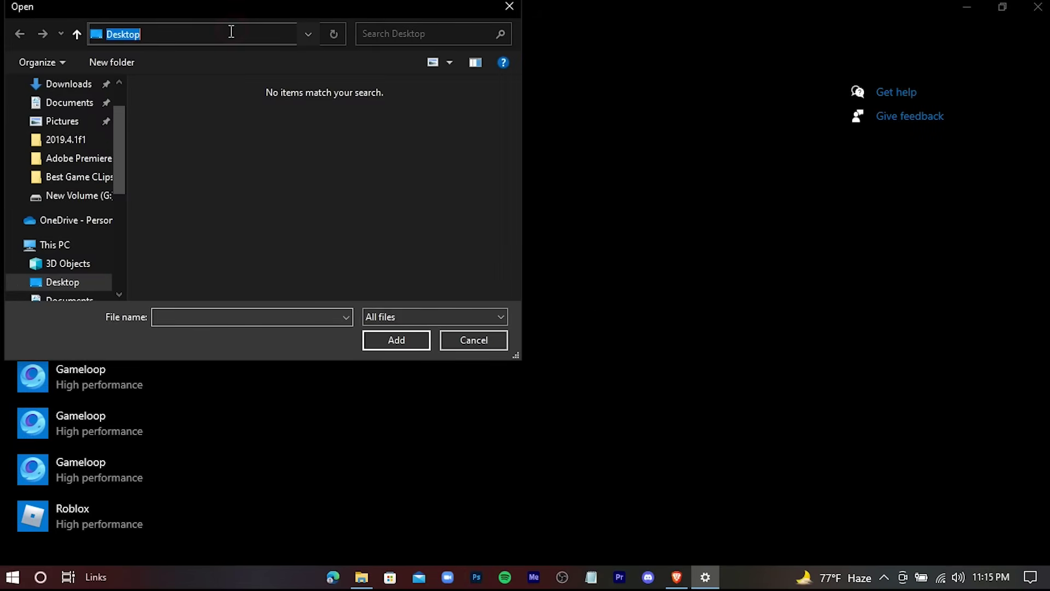
{"action": "right_click", "coordinate": [162, 34]}
{"action": "left_click", "coordinate": [269, 104]}
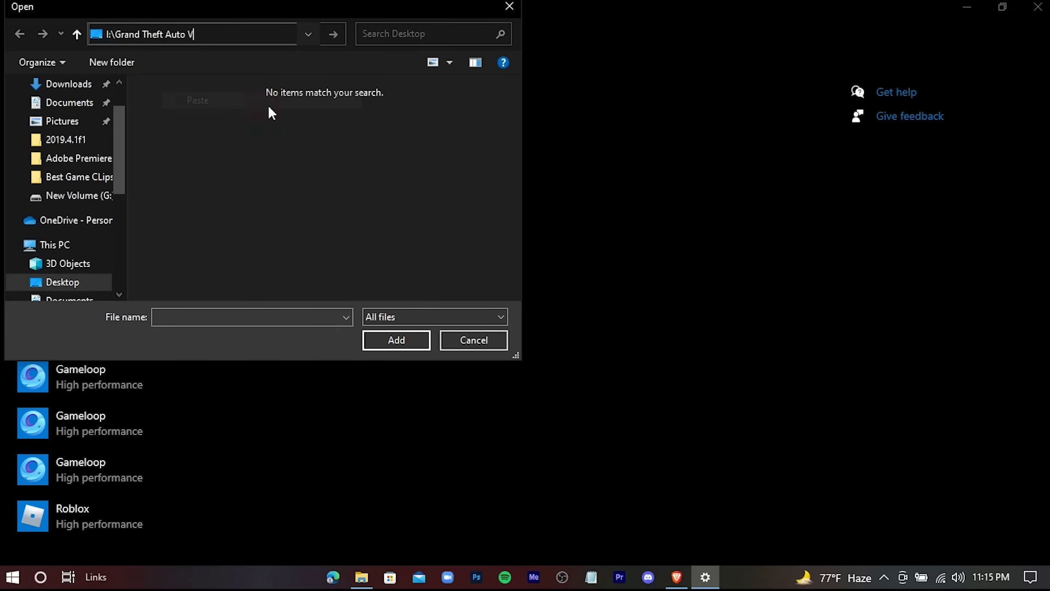
{"action": "key", "text": "Return"}
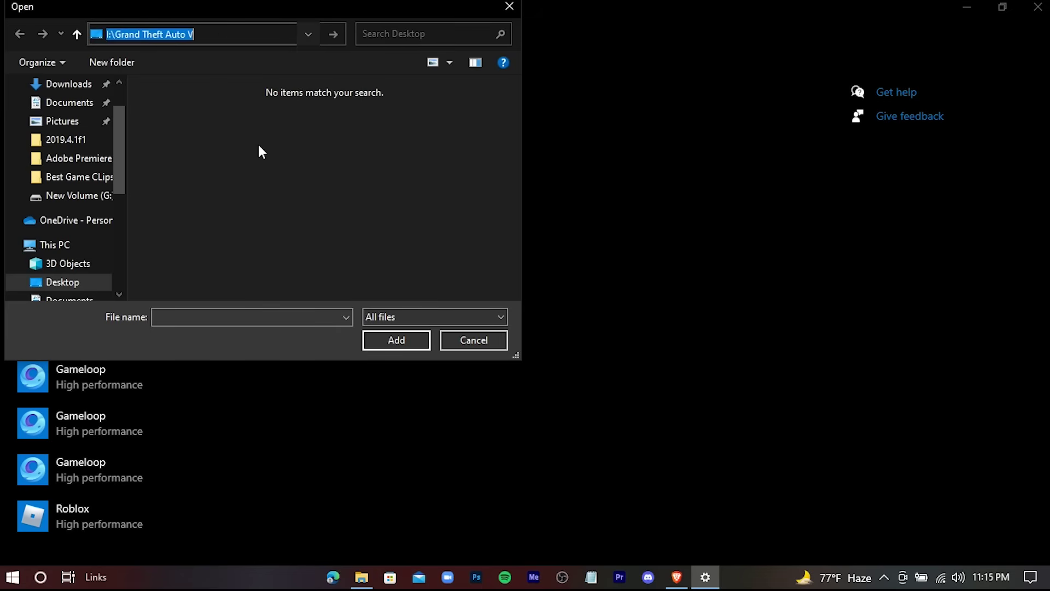
{"action": "left_click", "coordinate": [164, 191]}
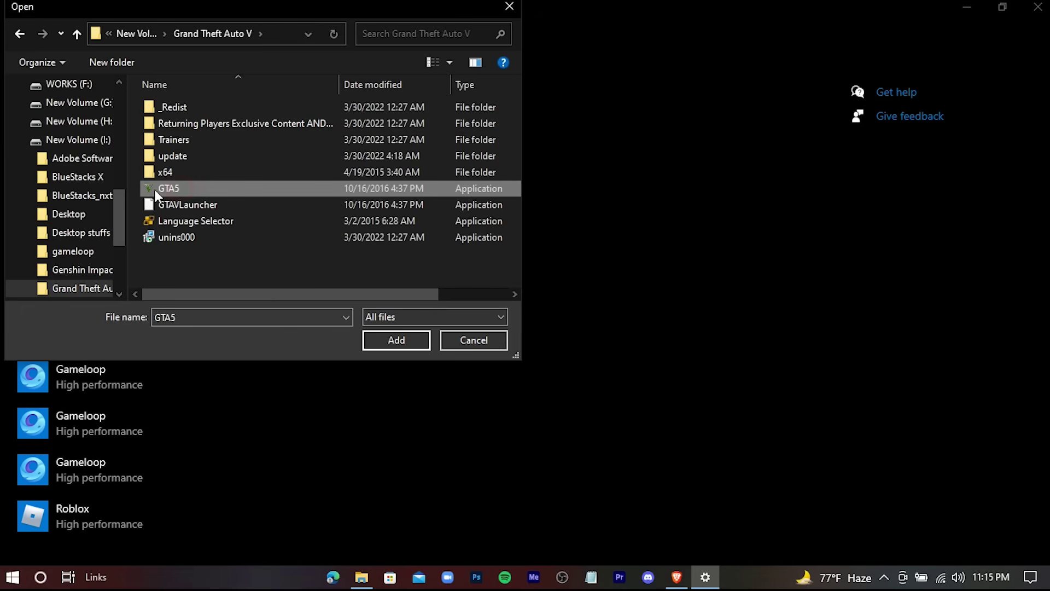
{"action": "left_click", "coordinate": [386, 343]}
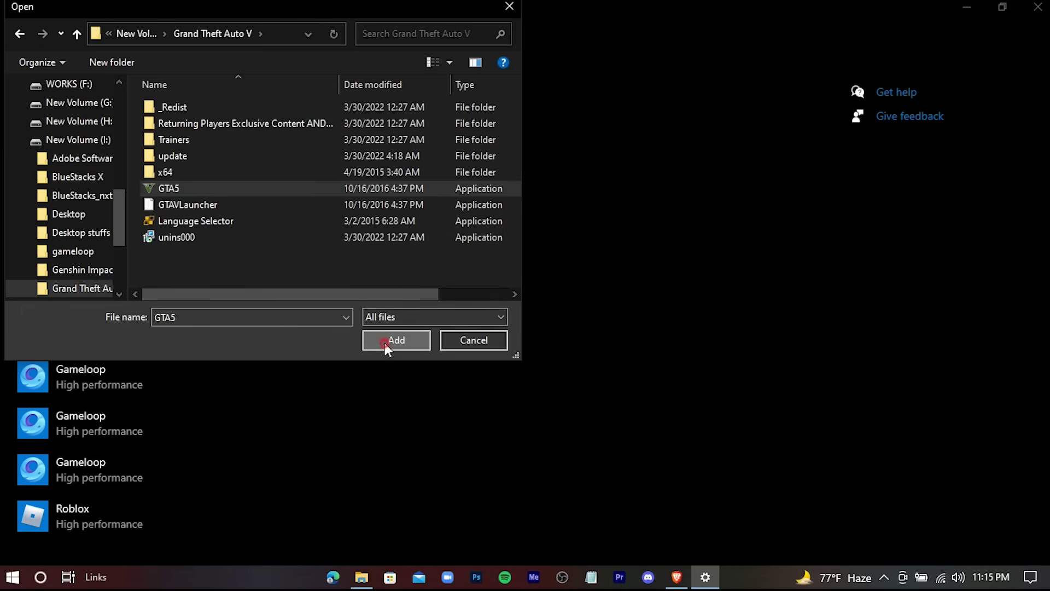
Set Grand Theft Auto V's graphics preference to High performance, then close Settings and the game folder.
{"action": "scroll", "coordinate": [252, 399], "scroll_direction": "down", "scroll_amount": 3}
{"action": "left_click", "coordinate": [250, 410]}
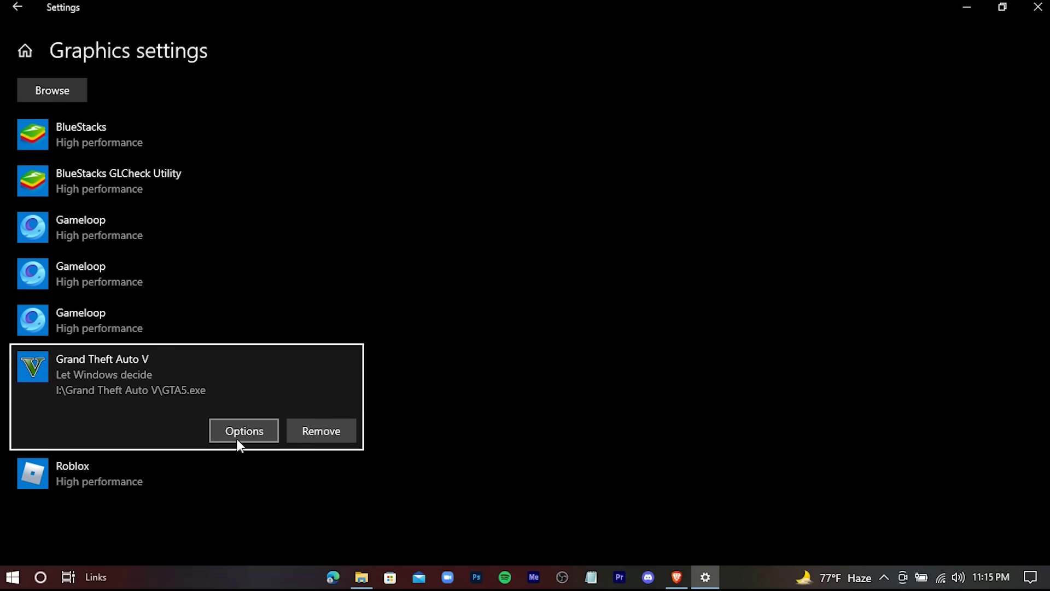
{"action": "left_click", "coordinate": [247, 431]}
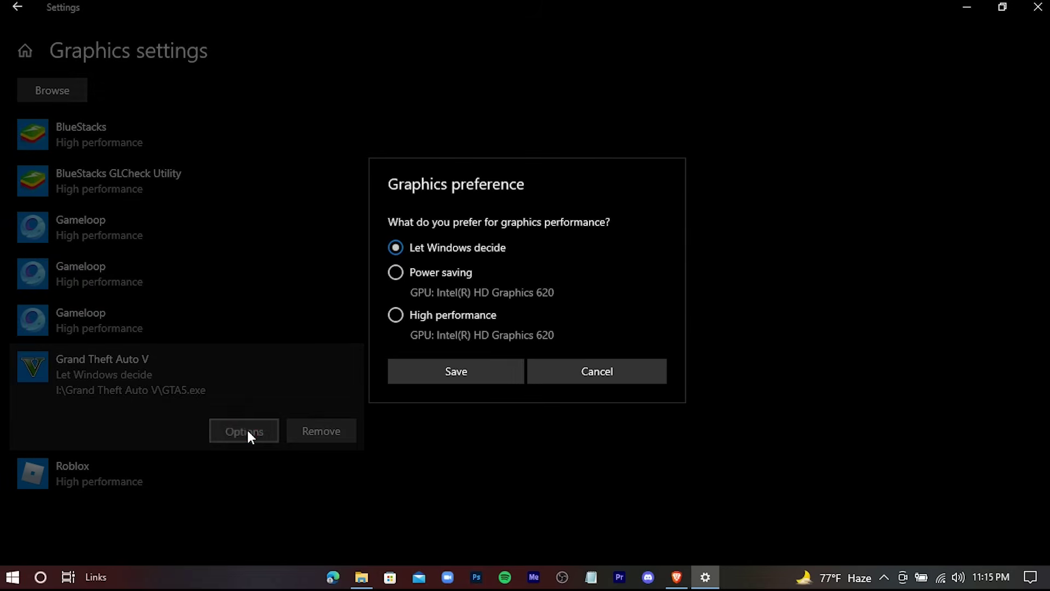
{"action": "left_click", "coordinate": [396, 315]}
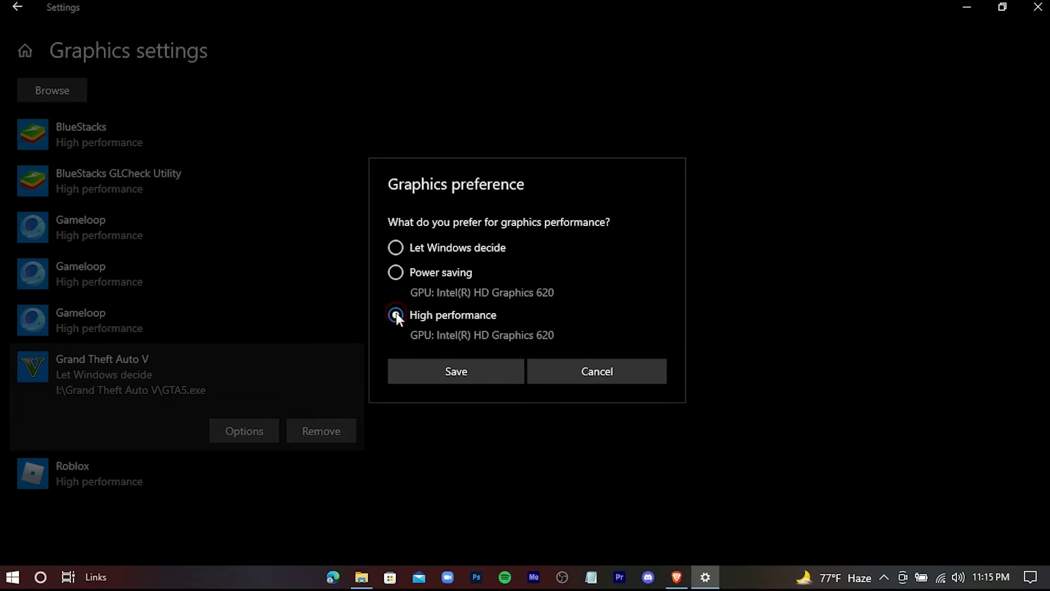
{"action": "left_click", "coordinate": [450, 372]}
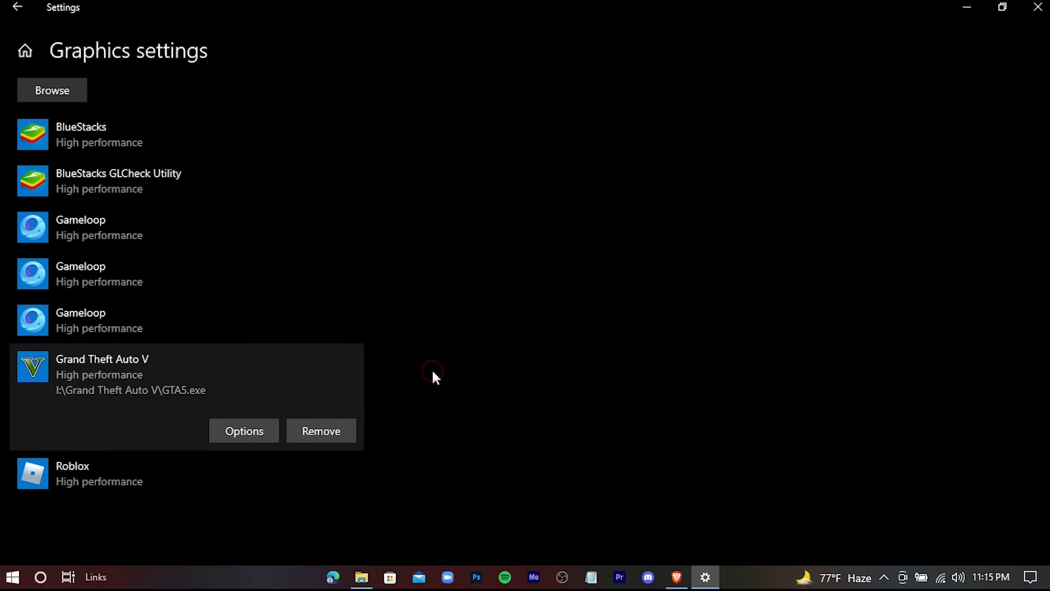
{"action": "left_click", "coordinate": [1037, 7]}
{"action": "left_click", "coordinate": [1030, 40]}
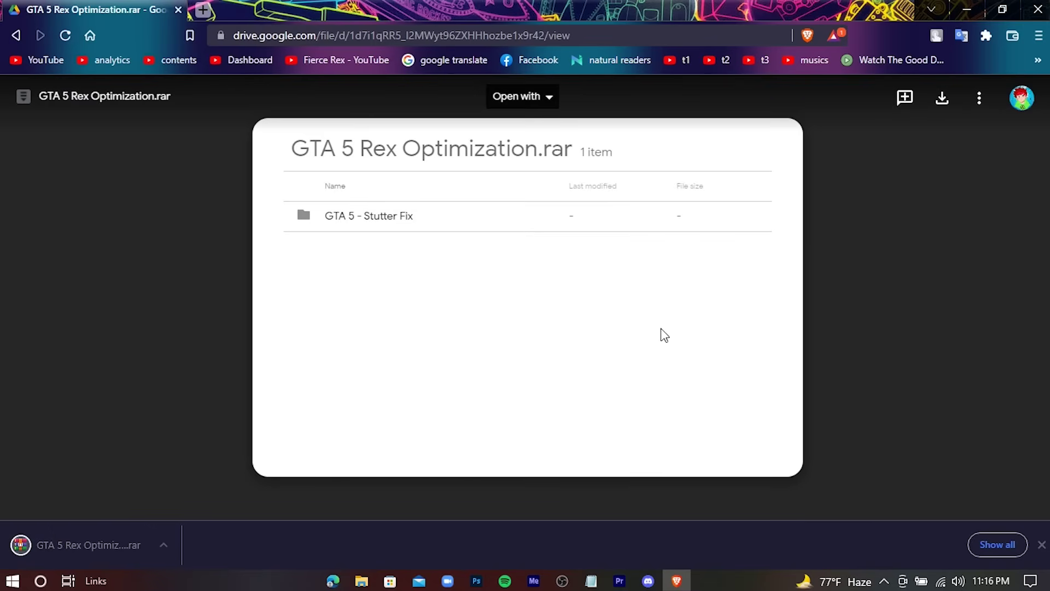
Close the browser and extract the GTA 5 Rex Optimization archive on the desktop.
{"action": "left_click", "coordinate": [1007, 10]}
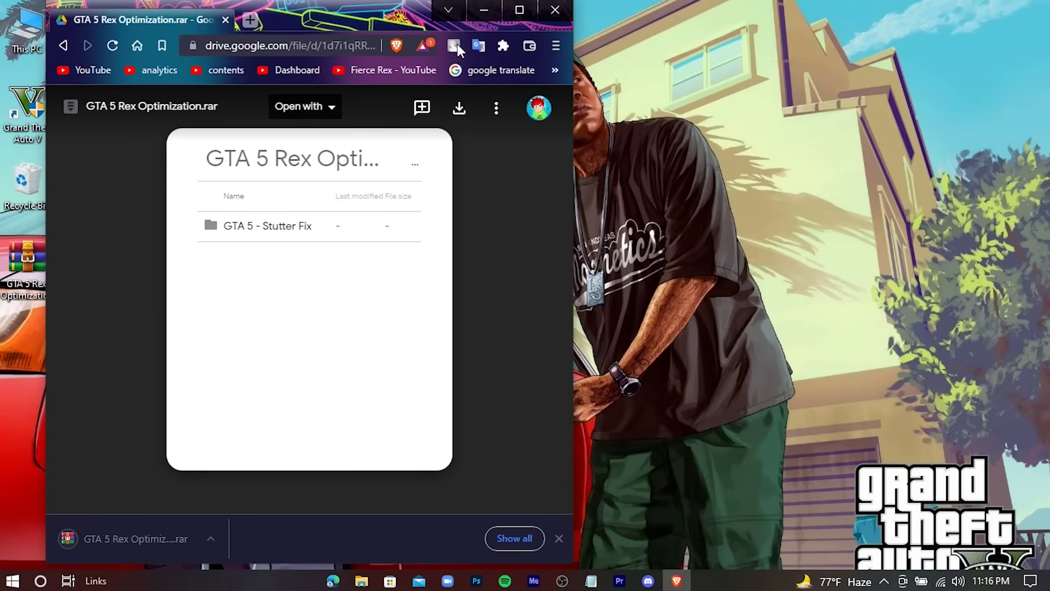
{"action": "left_click_drag", "start_coordinate": [389, 16], "coordinate": [642, 28]}
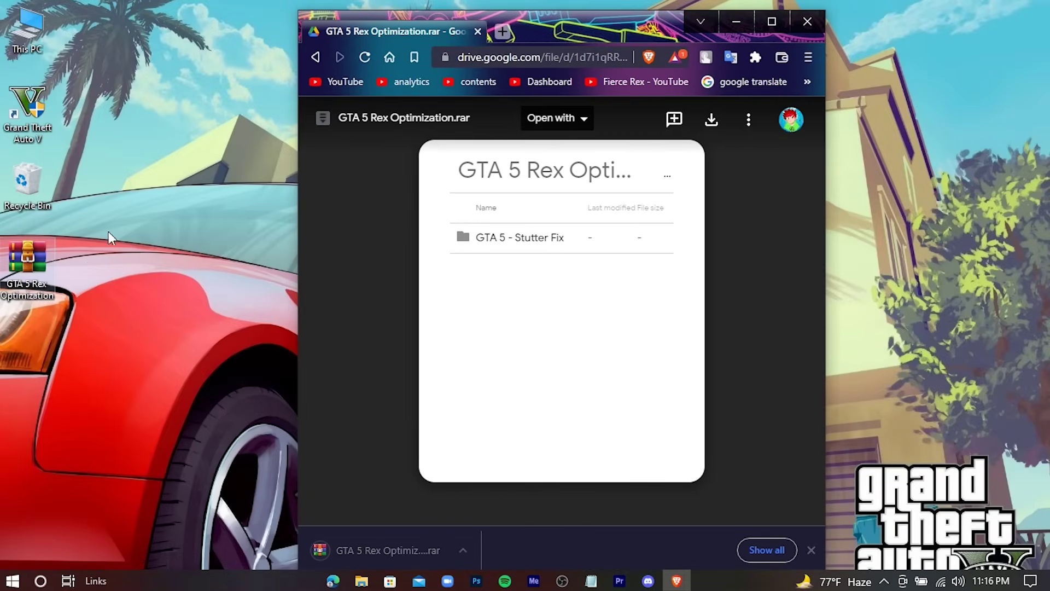
{"action": "left_click", "coordinate": [808, 21]}
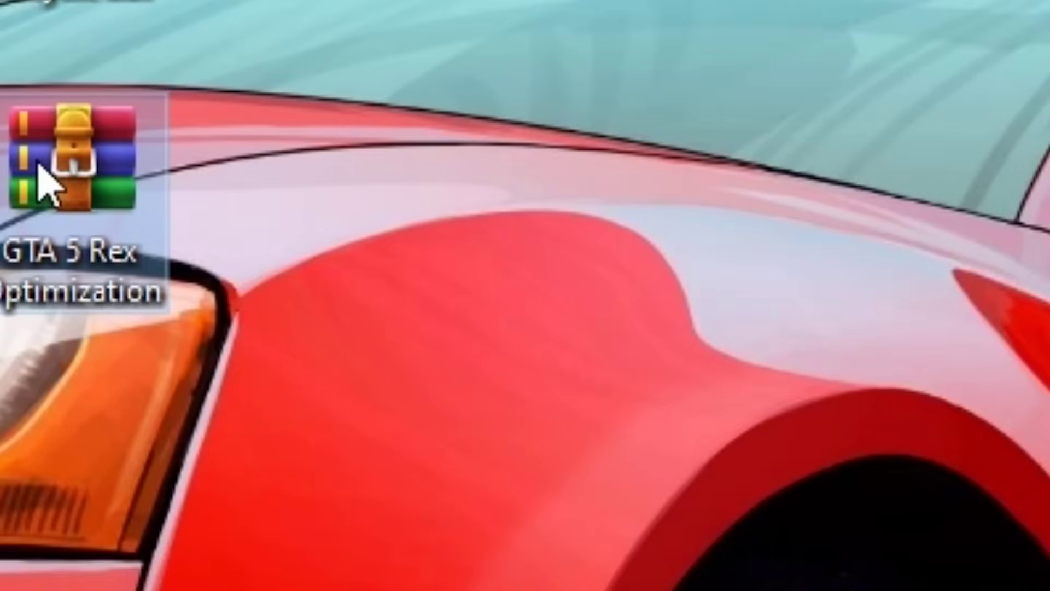
{"action": "right_click", "coordinate": [83, 182]}
{"action": "left_click", "coordinate": [562, 339]}
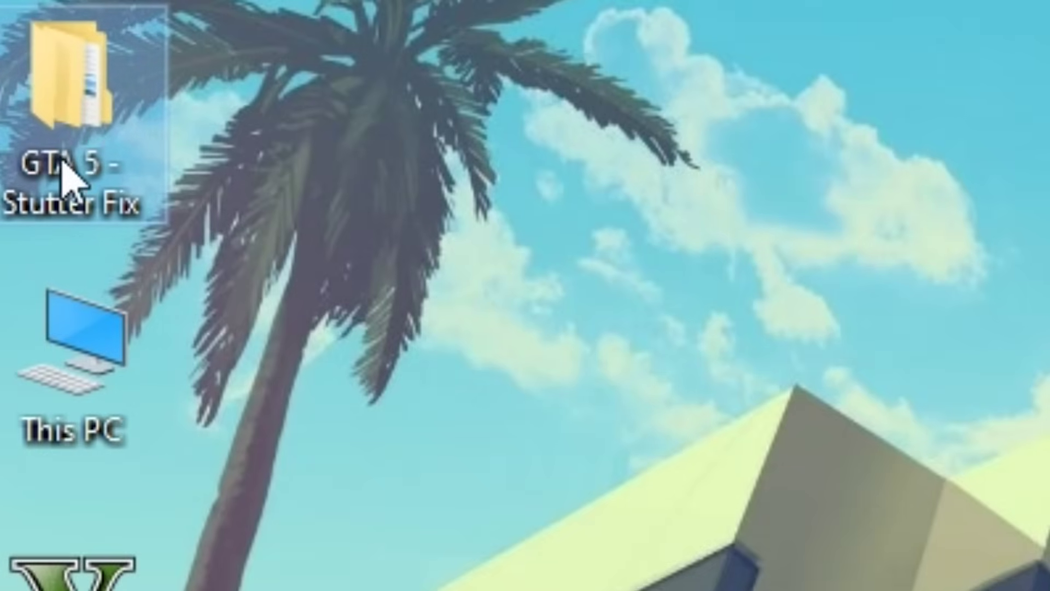
Snap the GTA 5 - Stutter Fix folder right and the Grand Theft Auto V folder left.
{"action": "double_click", "coordinate": [92, 142]}
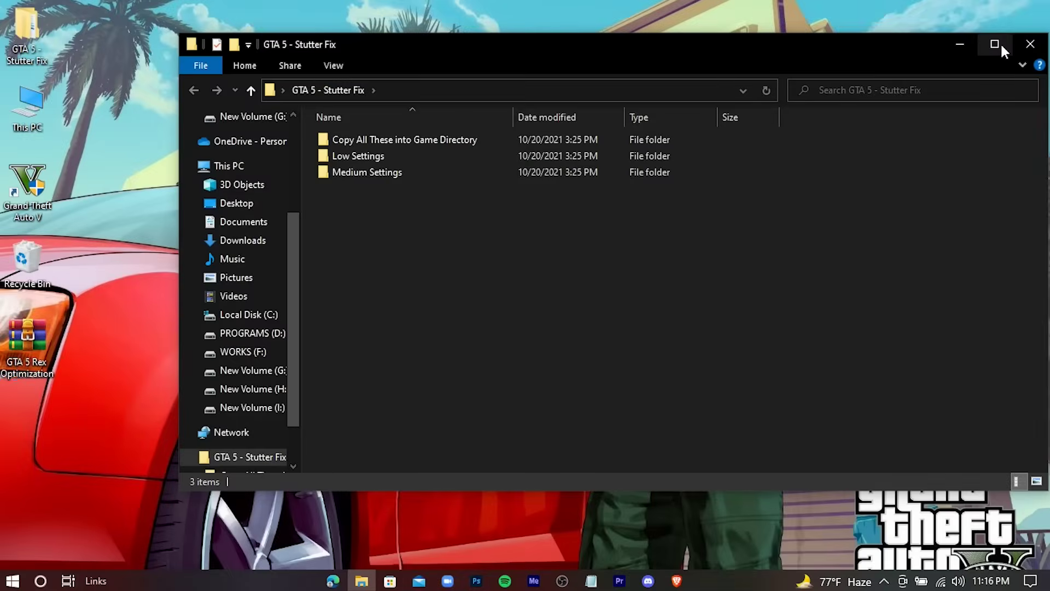
{"action": "left_click", "coordinate": [995, 45]}
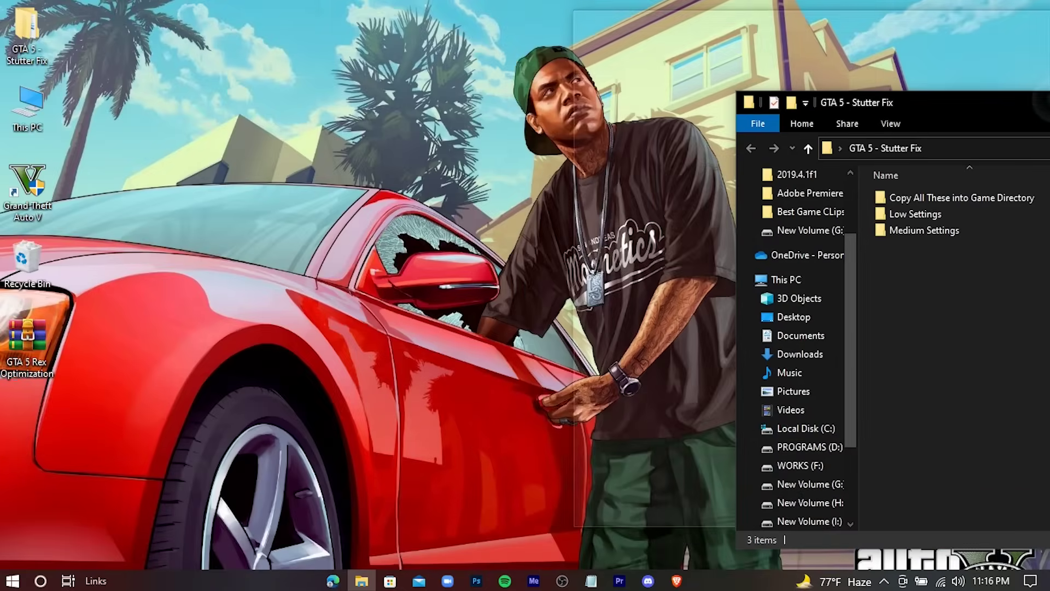
{"action": "left_click_drag", "start_coordinate": [297, 6], "coordinate": [1048, 181]}
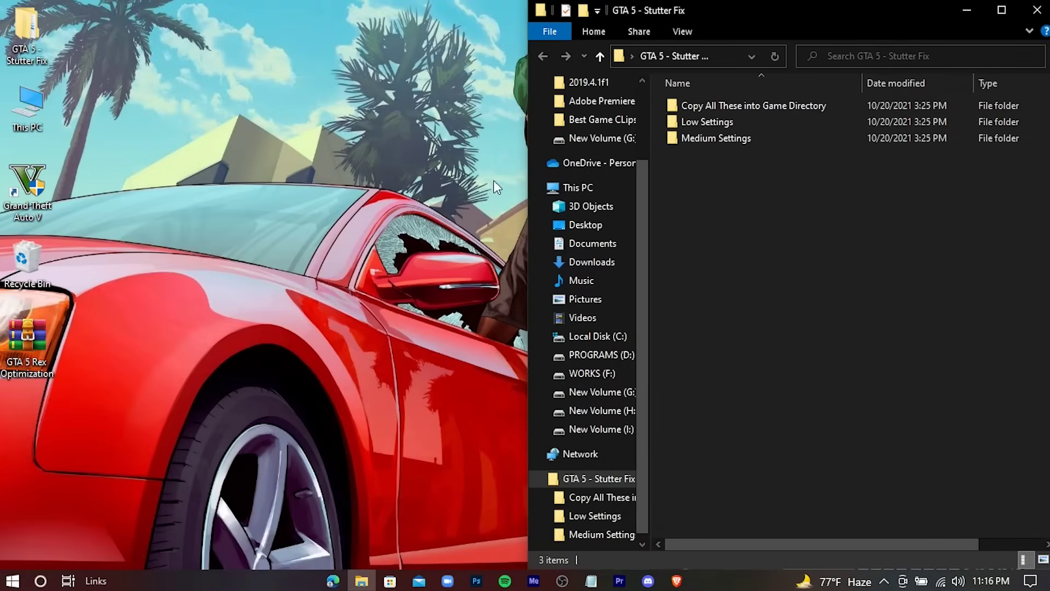
{"action": "right_click", "coordinate": [27, 175]}
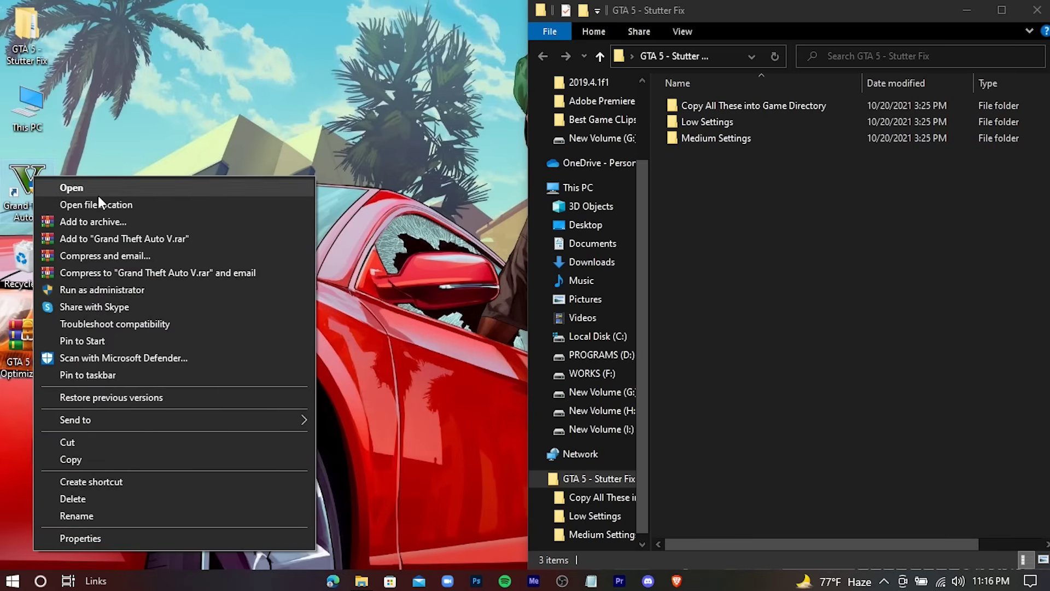
{"action": "left_click", "coordinate": [162, 196]}
{"action": "left_click_drag", "start_coordinate": [569, 11], "coordinate": [9, 197]}
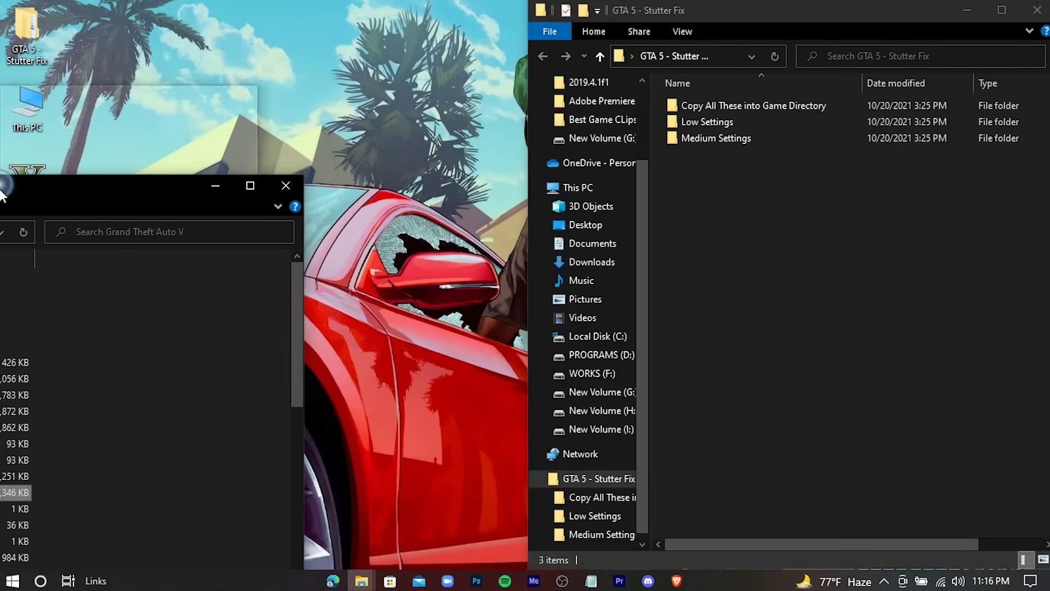
Copy commandline and gpu_simulator.fkr from 'Copy All These into Game Directory' into the game folder.
{"action": "left_click", "coordinate": [738, 185]}
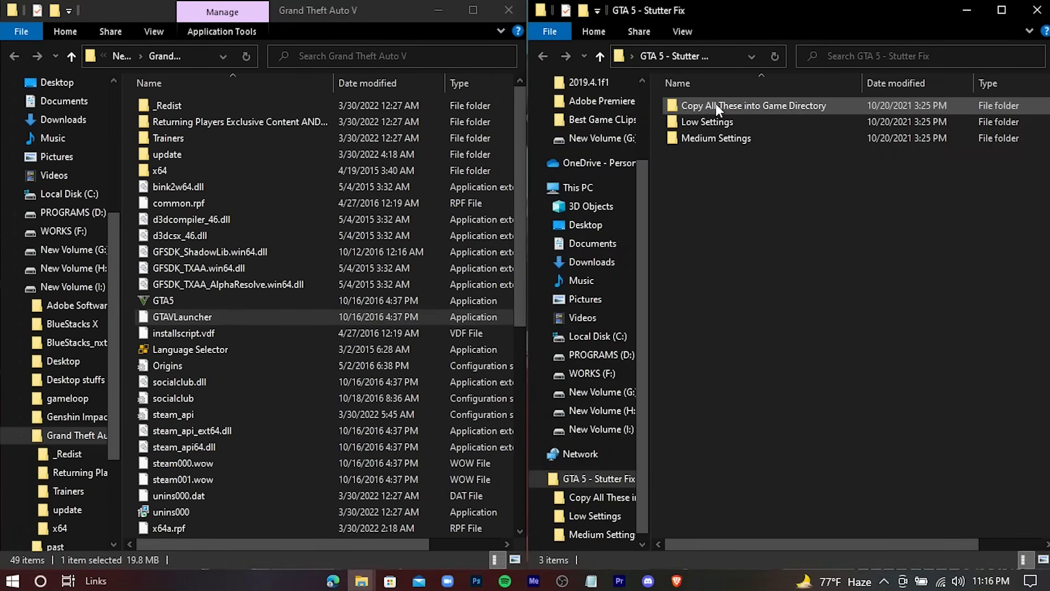
{"action": "double_click", "coordinate": [716, 105]}
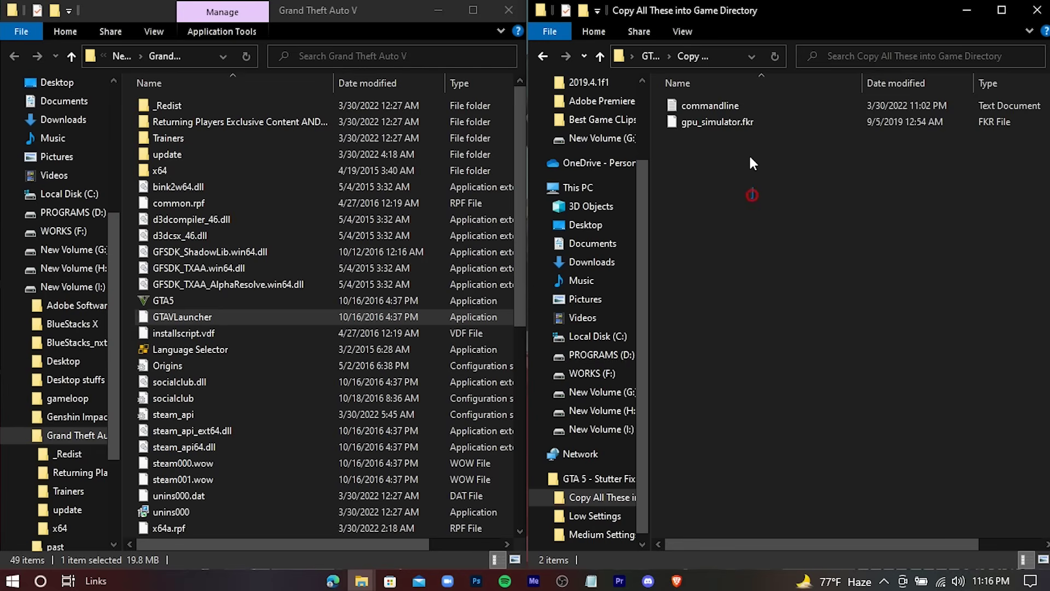
{"action": "left_click_drag", "start_coordinate": [751, 163], "coordinate": [709, 99]}
{"action": "right_click", "coordinate": [700, 120]}
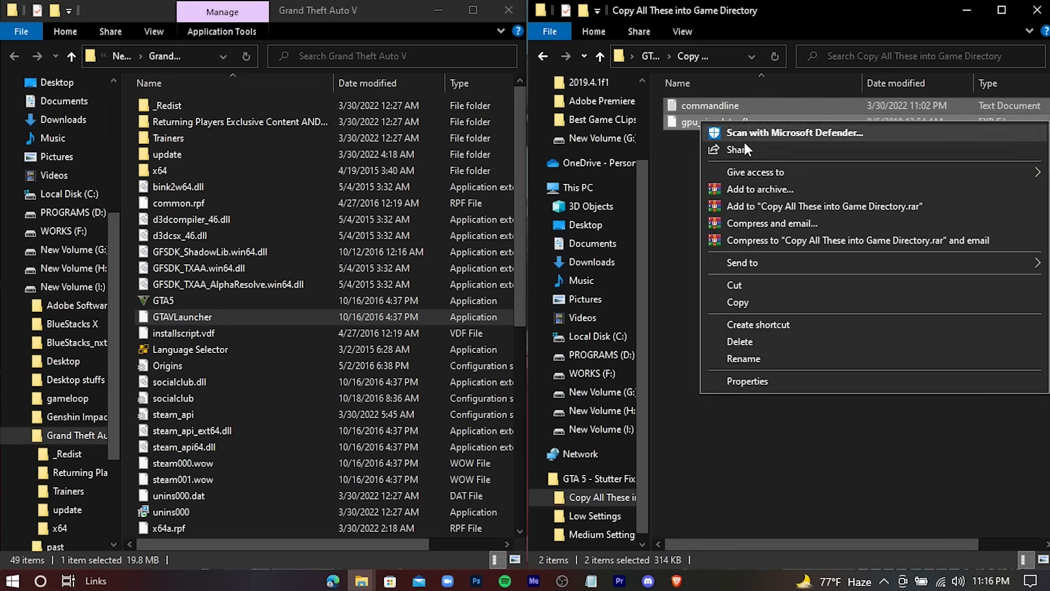
{"action": "left_click", "coordinate": [737, 301]}
{"action": "left_click", "coordinate": [124, 255]}
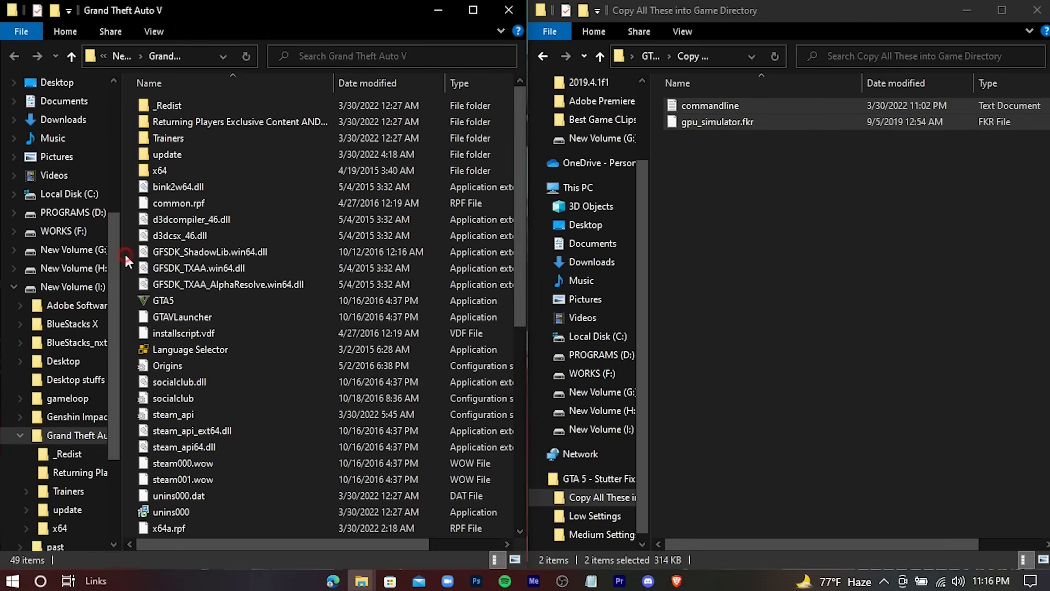
{"action": "right_click", "coordinate": [127, 260]}
{"action": "left_click", "coordinate": [223, 369]}
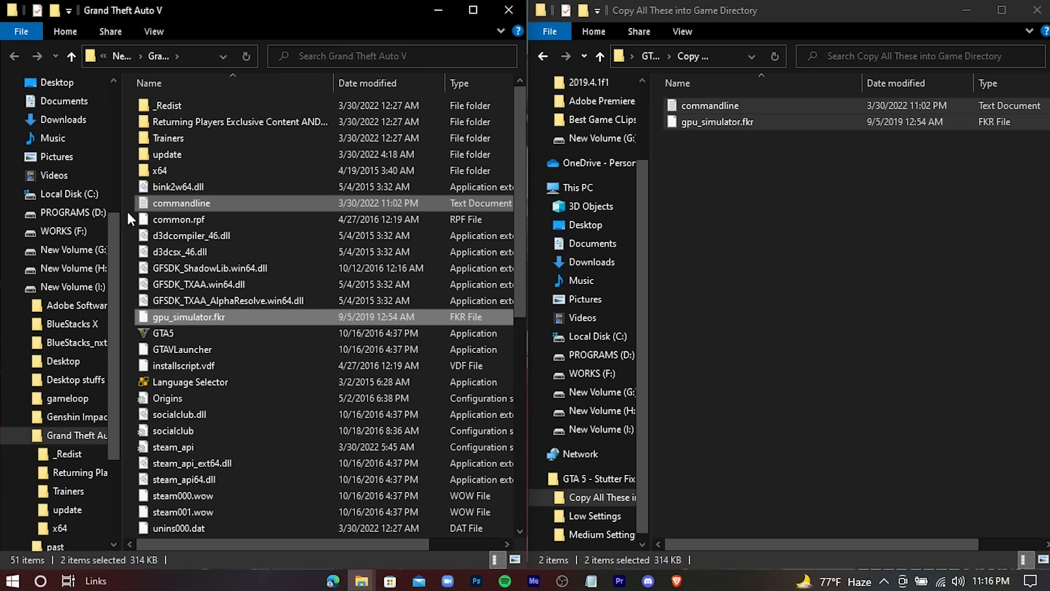
{"action": "left_click", "coordinate": [128, 210]}
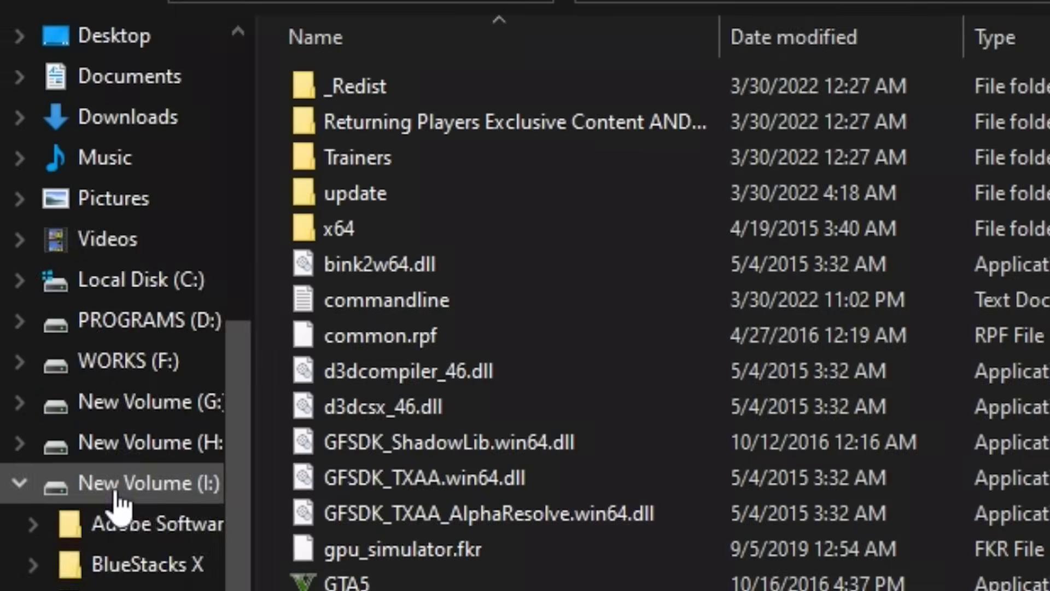
Navigate the left window to Documents\Rockstar Games\GTA V.
{"action": "scroll", "coordinate": [126, 383], "scroll_direction": "up", "scroll_amount": 2}
{"action": "left_click", "coordinate": [110, 268]}
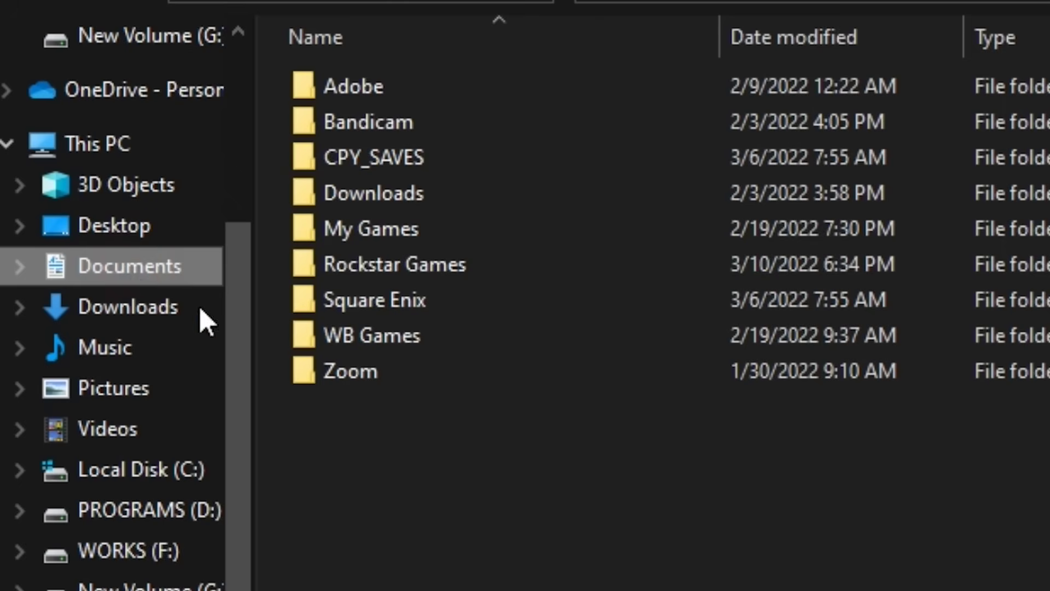
{"action": "double_click", "coordinate": [528, 268]}
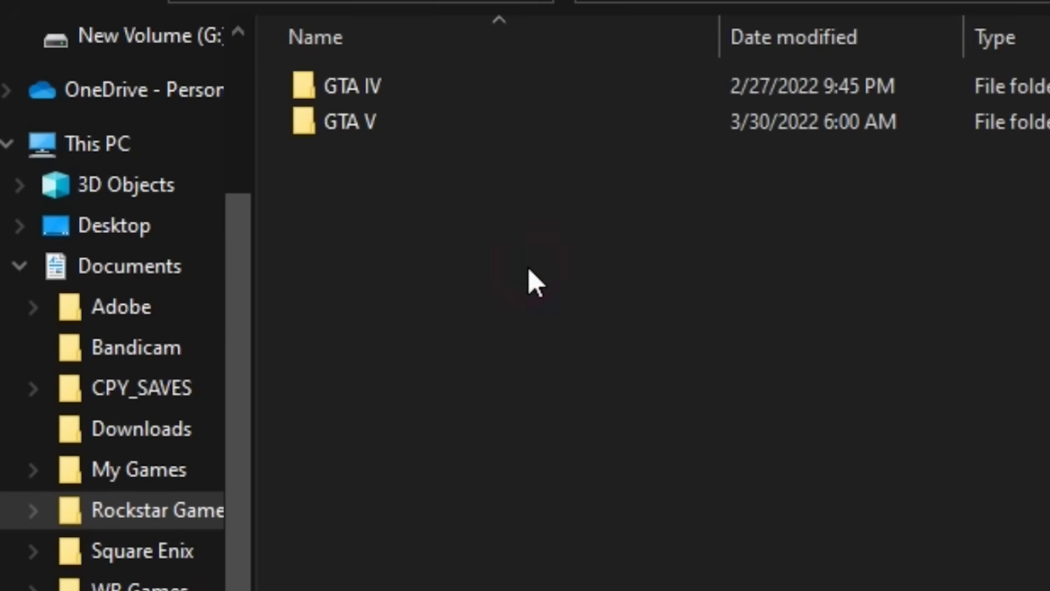
{"action": "left_click", "coordinate": [333, 117]}
{"action": "double_click", "coordinate": [439, 123]}
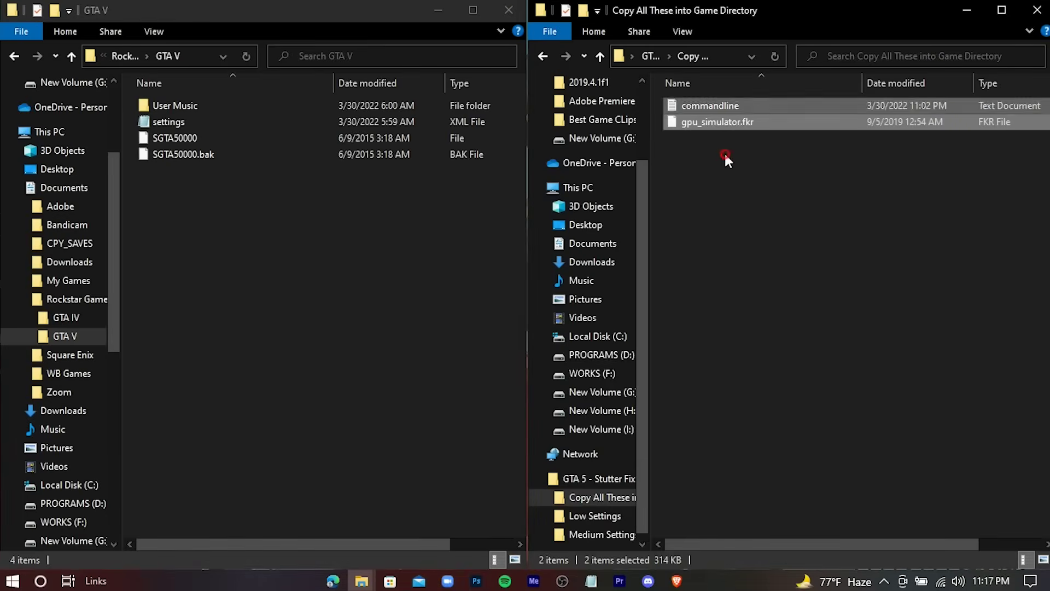
Open the Low Settings folder's settings.xml in Notepad.
{"action": "left_click", "coordinate": [724, 152]}
{"action": "left_click", "coordinate": [541, 56]}
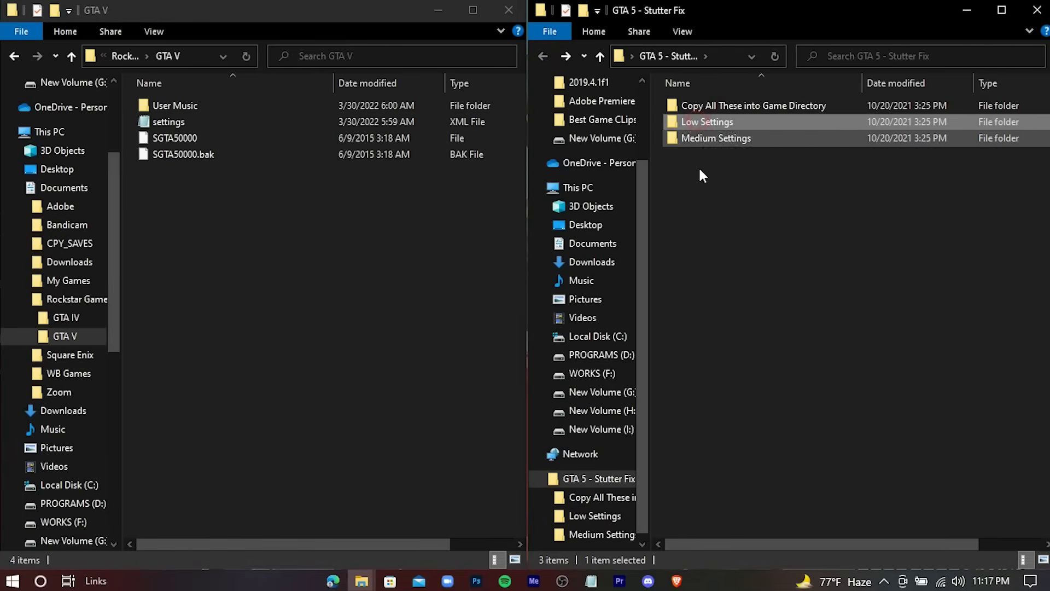
{"action": "left_click_drag", "start_coordinate": [695, 180], "coordinate": [763, 124]}
{"action": "left_click", "coordinate": [796, 190]}
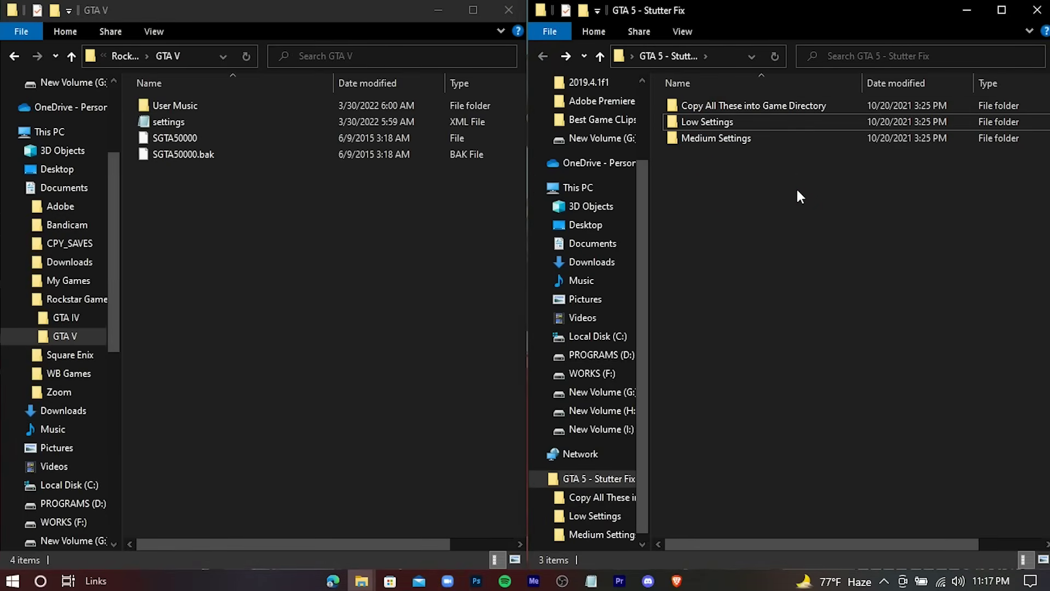
{"action": "double_click", "coordinate": [805, 124]}
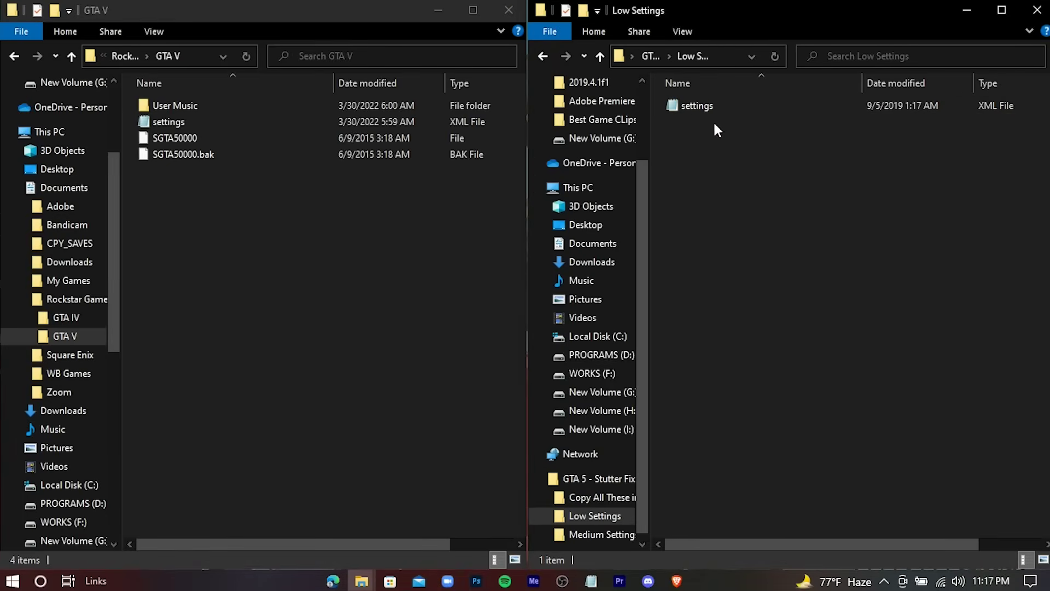
{"action": "left_click", "coordinate": [698, 110]}
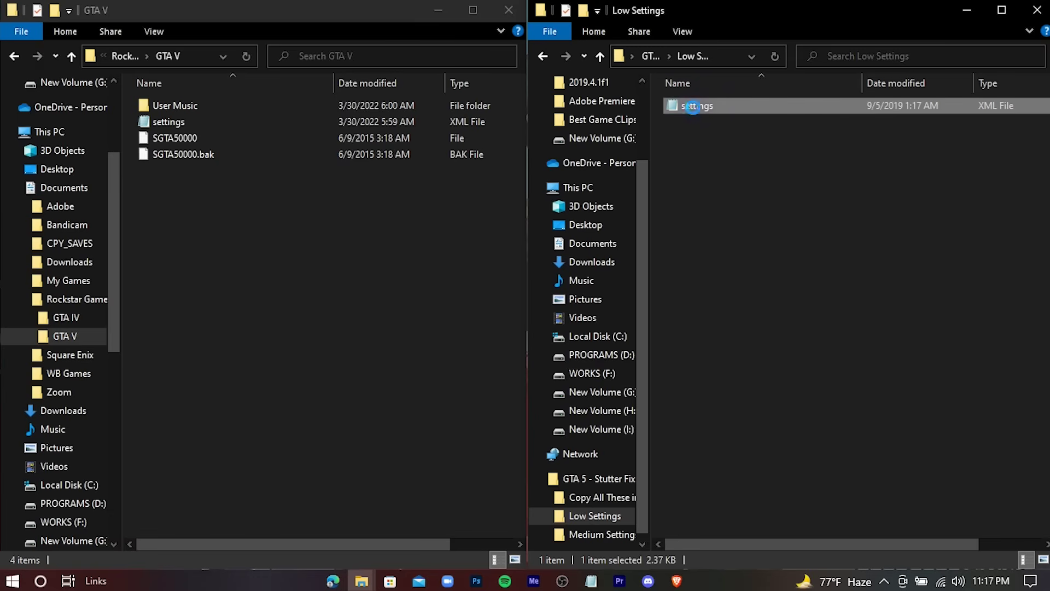
{"action": "right_click", "coordinate": [694, 107]}
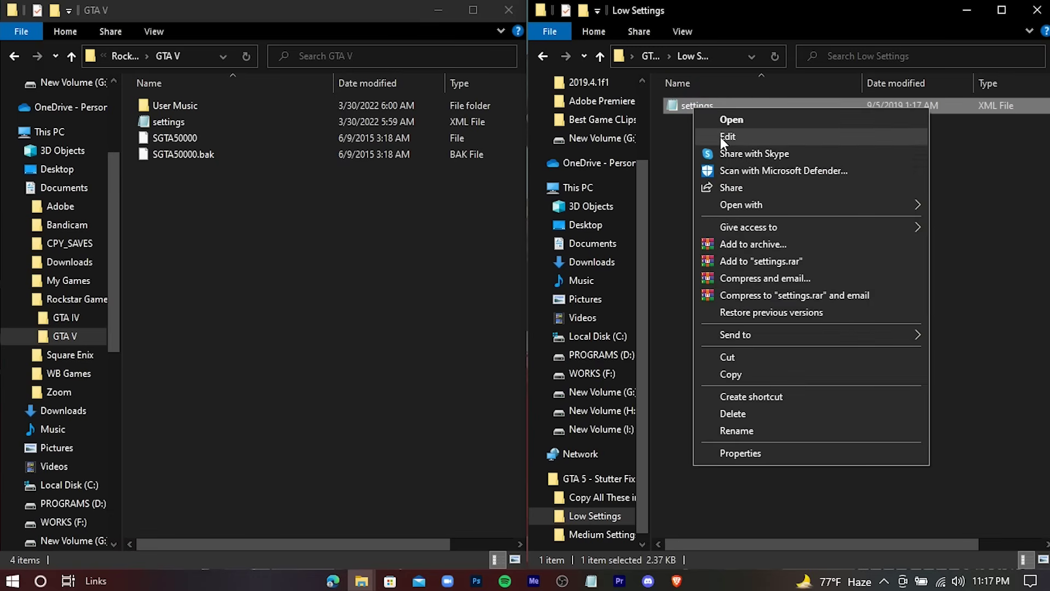
{"action": "left_click", "coordinate": [776, 136]}
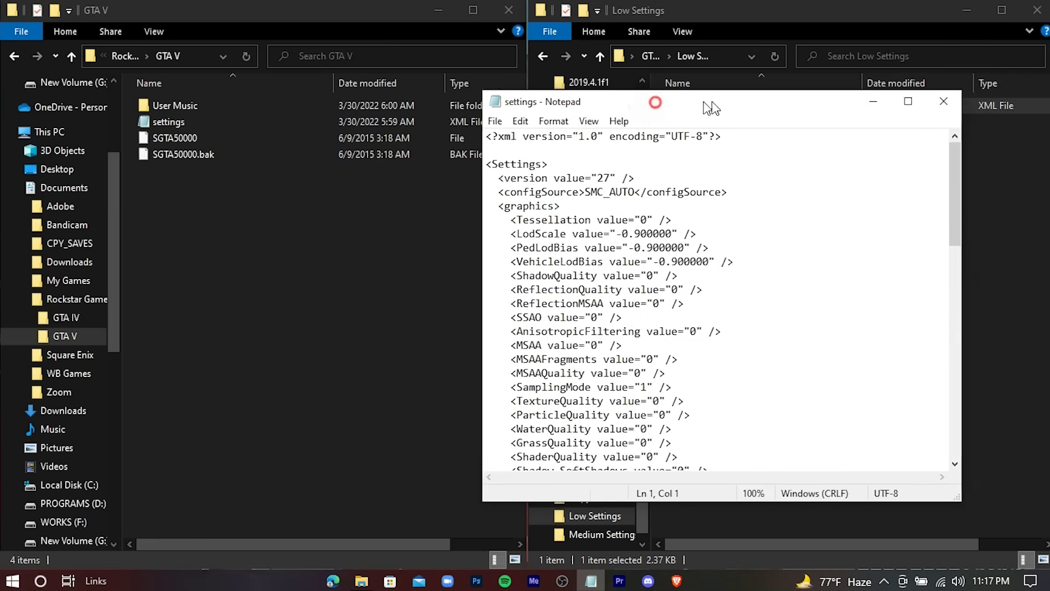
{"action": "scroll", "coordinate": [834, 316], "scroll_direction": "down", "scroll_amount": 3}
{"action": "scroll", "coordinate": [848, 295], "scroll_direction": "down", "scroll_amount": 7}
{"action": "scroll", "coordinate": [848, 295], "scroll_direction": "down", "scroll_amount": 5}
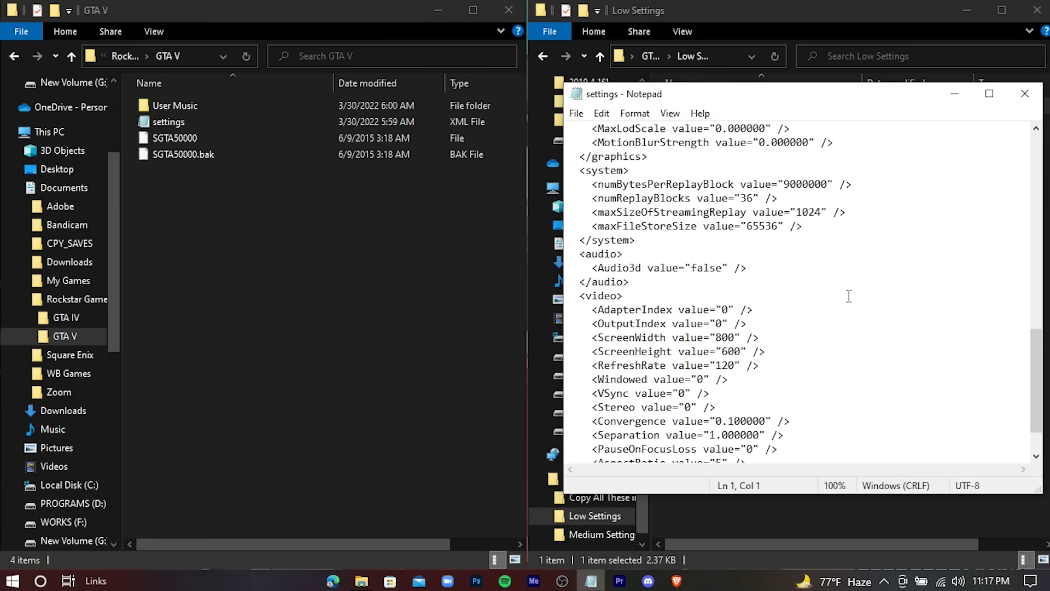
{"action": "scroll", "coordinate": [848, 295], "scroll_direction": "down", "scroll_amount": 2}
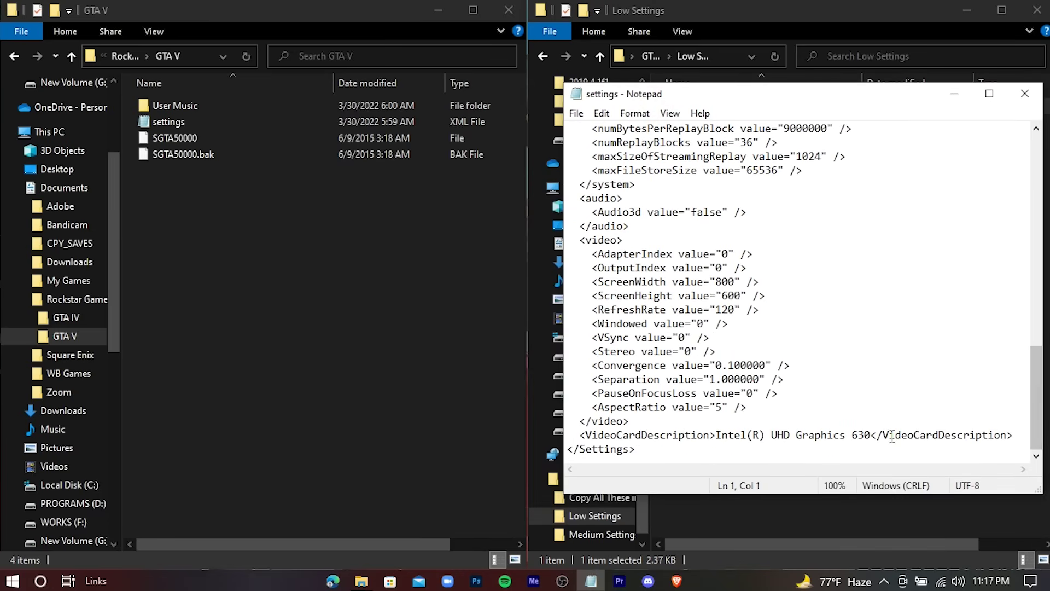
Open the game's own settings.xml alongside it and copy the Intel(R) HD Graphics 620 card name.
{"action": "left_click", "coordinate": [163, 126]}
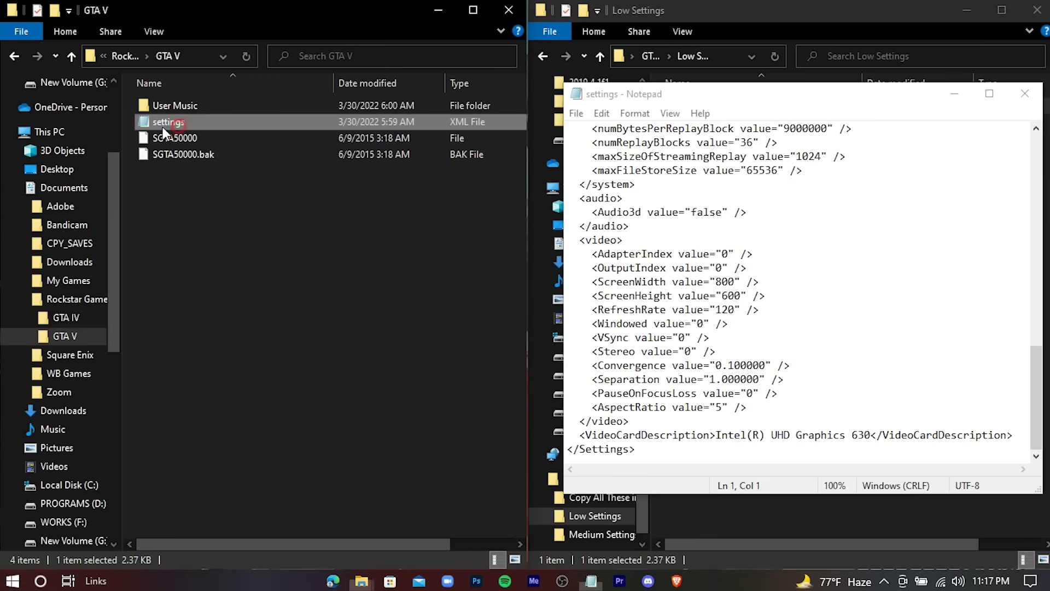
{"action": "right_click", "coordinate": [204, 125]}
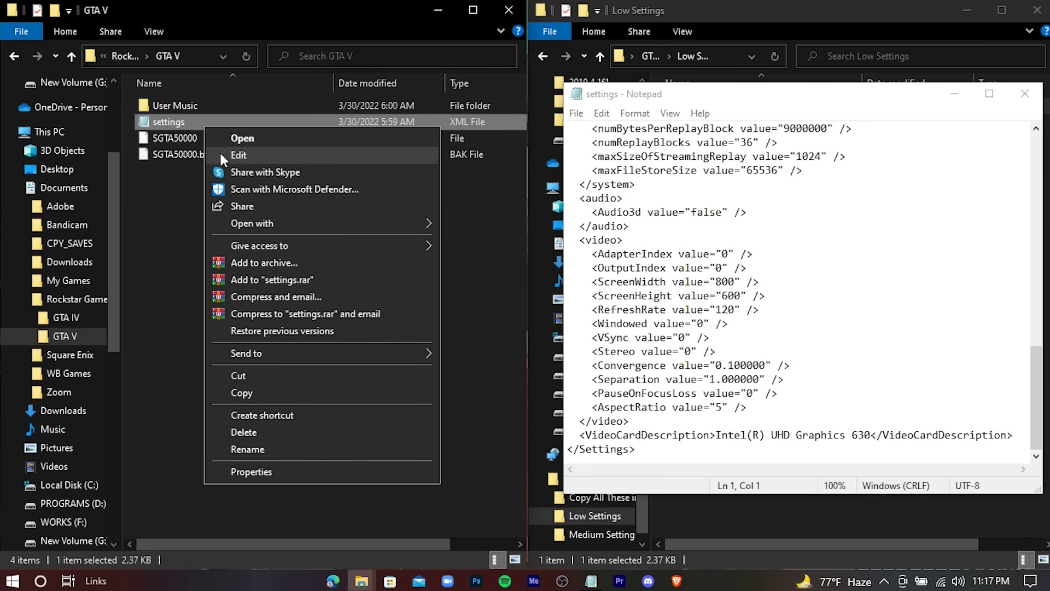
{"action": "left_click", "coordinate": [239, 155]}
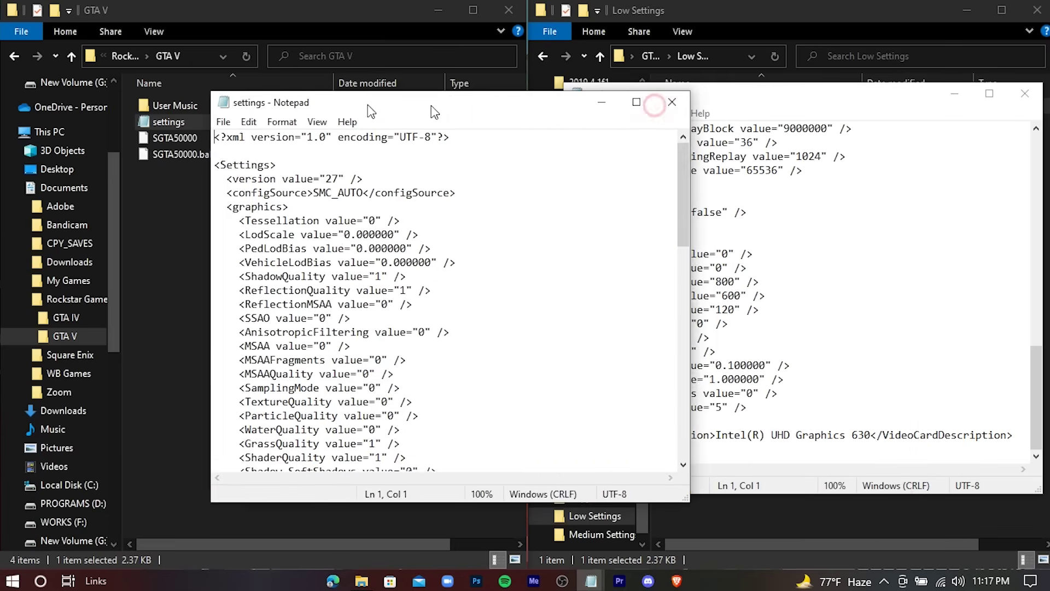
{"action": "left_click_drag", "start_coordinate": [884, 99], "coordinate": [485, 91]}
{"action": "left_click_drag", "start_coordinate": [510, 162], "coordinate": [525, 378]}
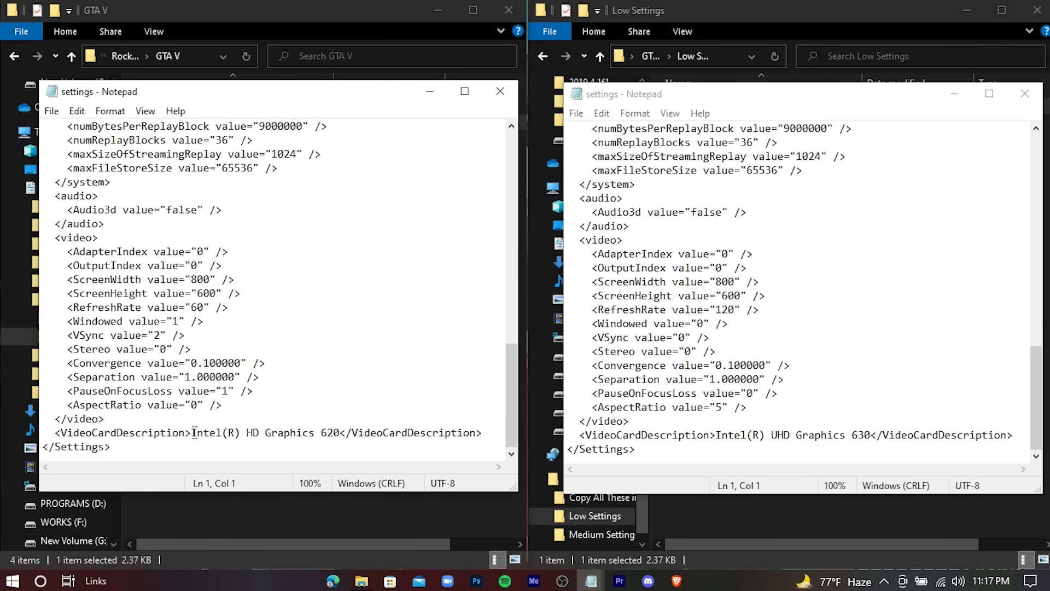
{"action": "left_click_drag", "start_coordinate": [194, 433], "coordinate": [338, 428]}
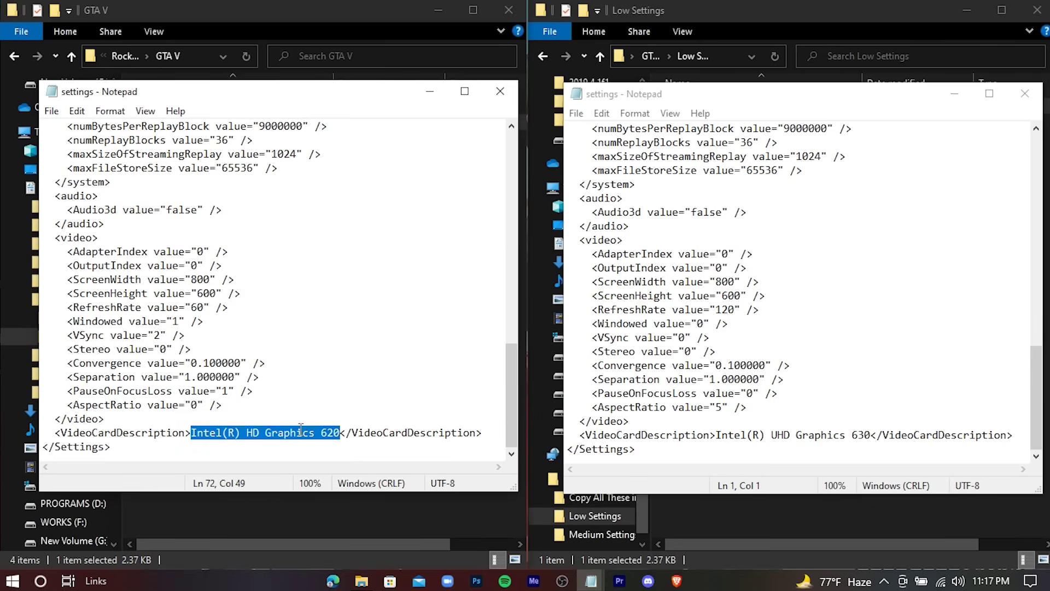
{"action": "right_click", "coordinate": [301, 432]}
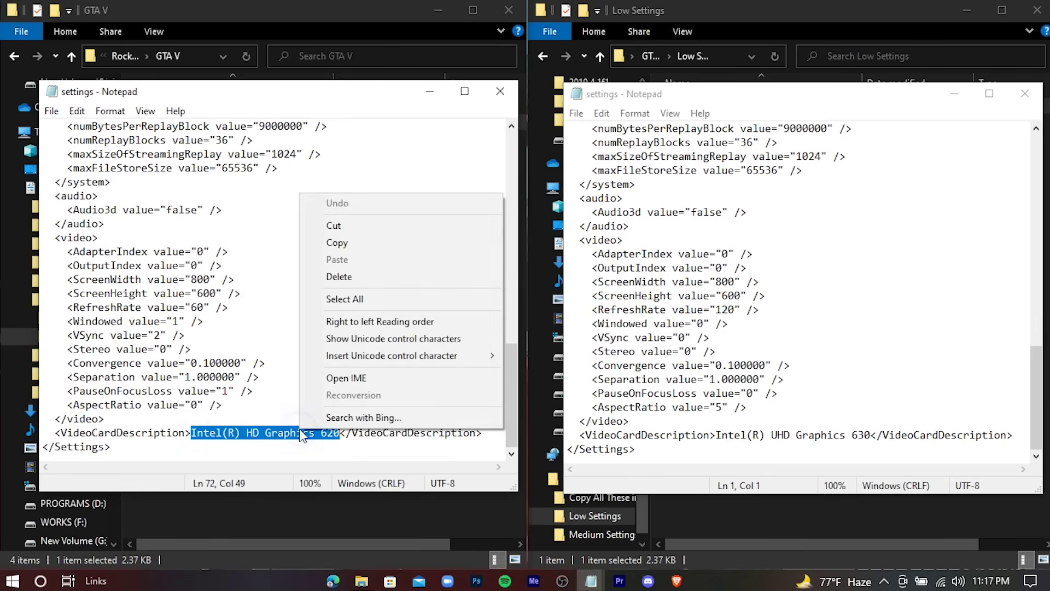
{"action": "left_click", "coordinate": [371, 246]}
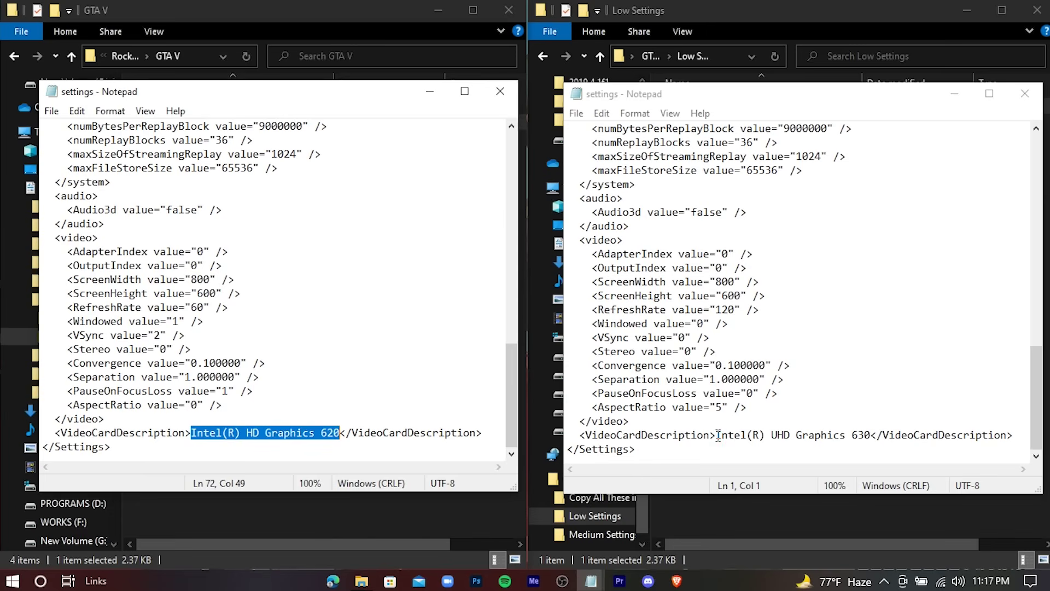
Replace the Low Settings card name Intel(R) UHD Graphics 630 with Intel(R) HD Graphics 620.
{"action": "left_click_drag", "start_coordinate": [717, 436], "coordinate": [870, 436]}
{"action": "right_click", "coordinate": [871, 436]}
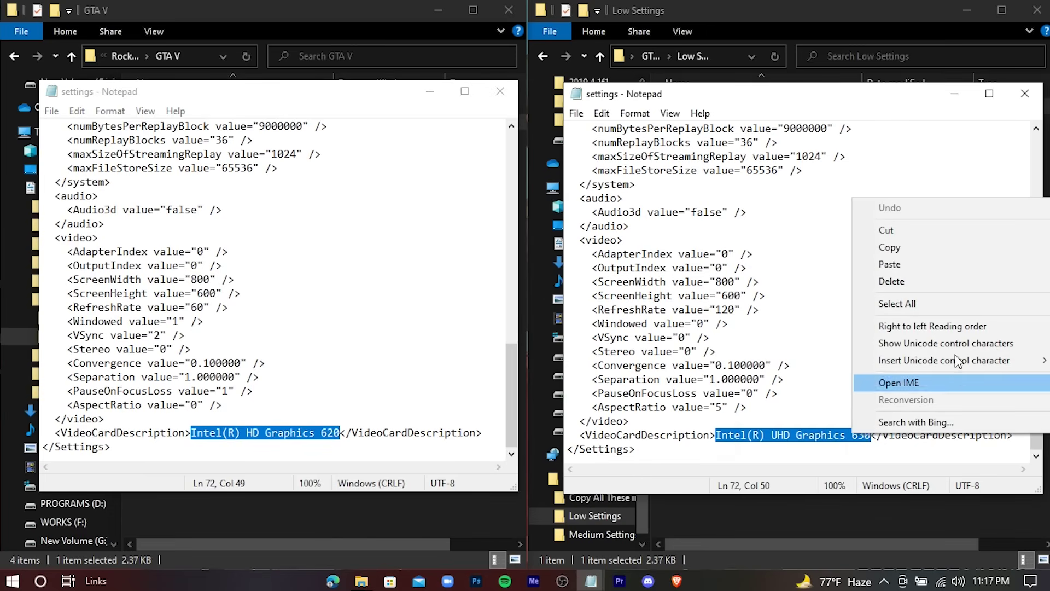
{"action": "left_click", "coordinate": [933, 265]}
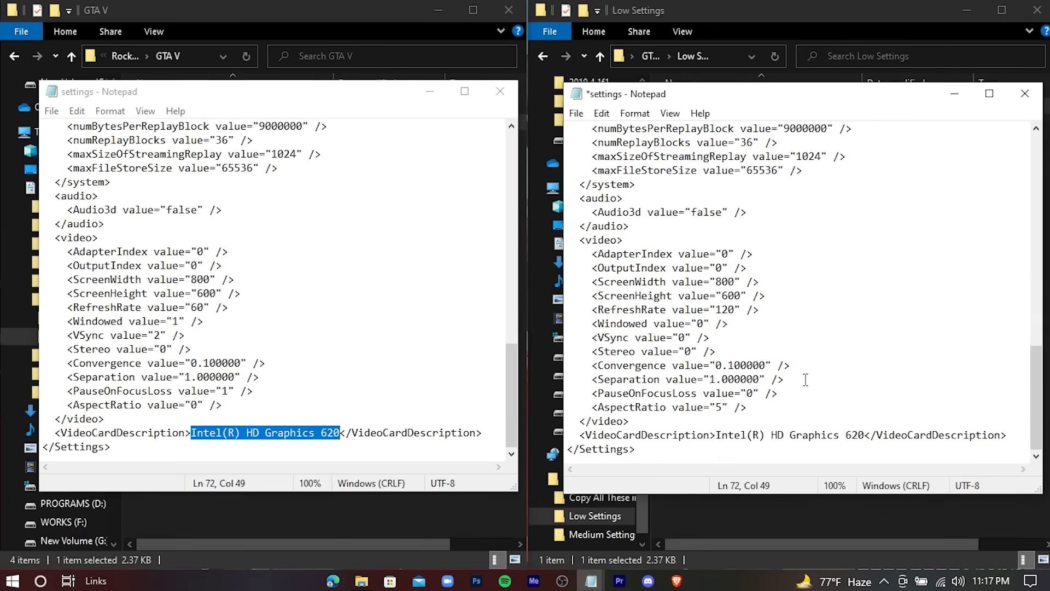
{"action": "left_click", "coordinate": [1024, 93]}
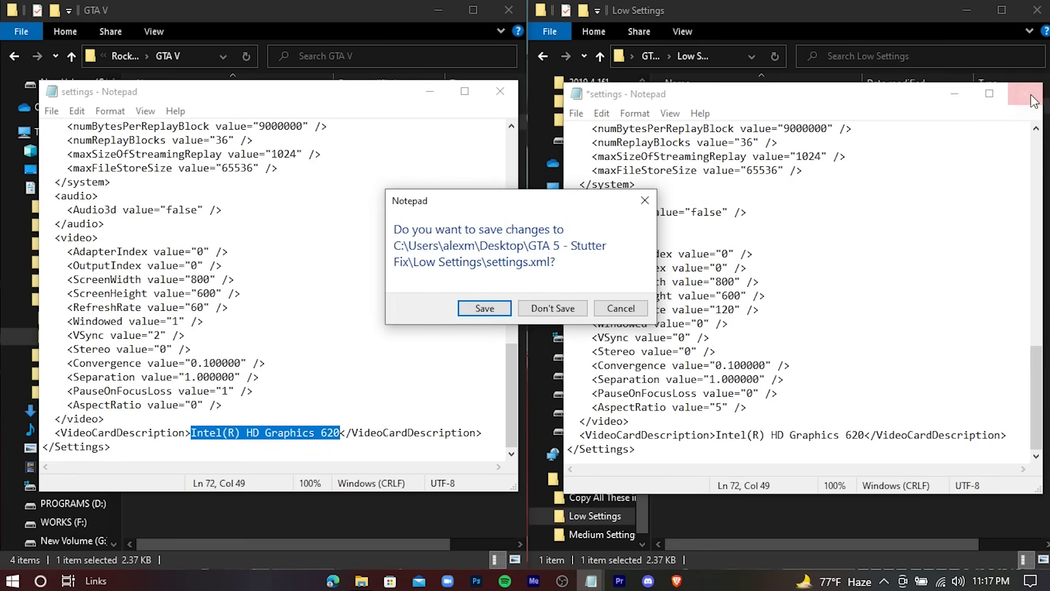
Save the edited Low Settings settings.xml and paste it over the GTA V folder's copy.
{"action": "left_click", "coordinate": [485, 309]}
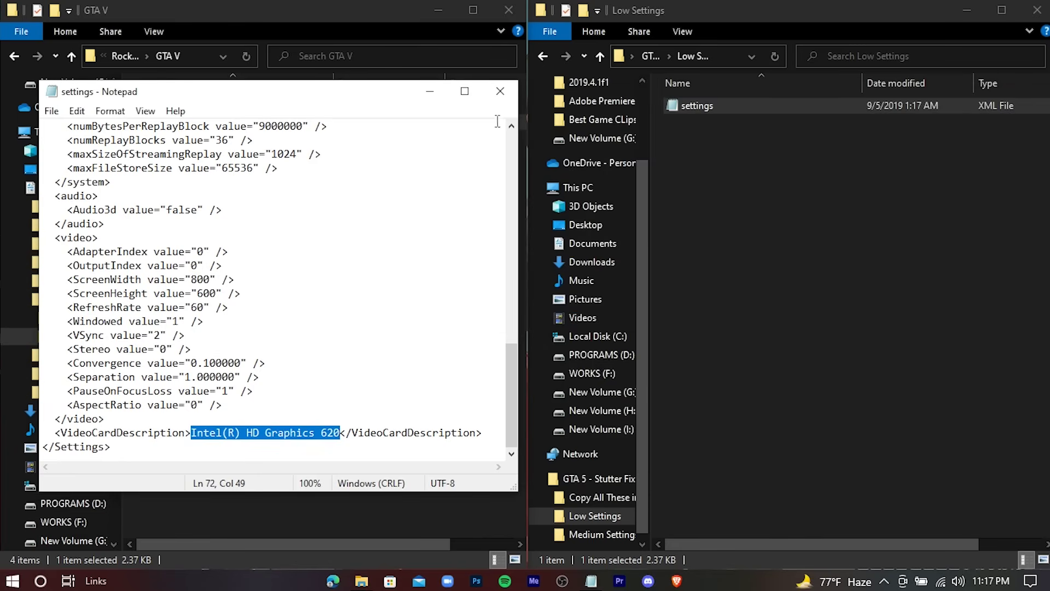
{"action": "left_click", "coordinate": [500, 91]}
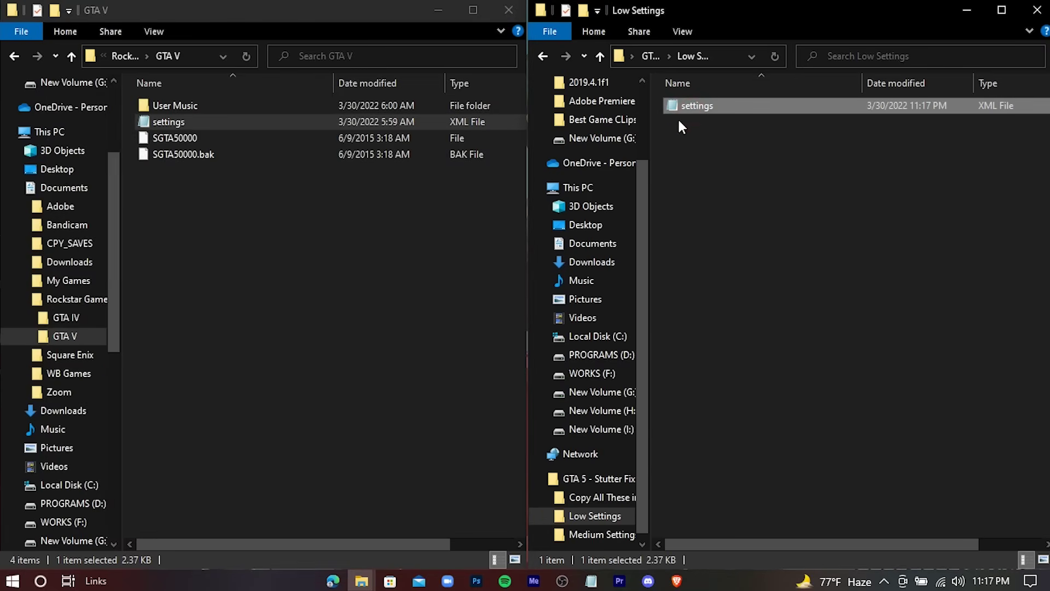
{"action": "right_click", "coordinate": [690, 111]}
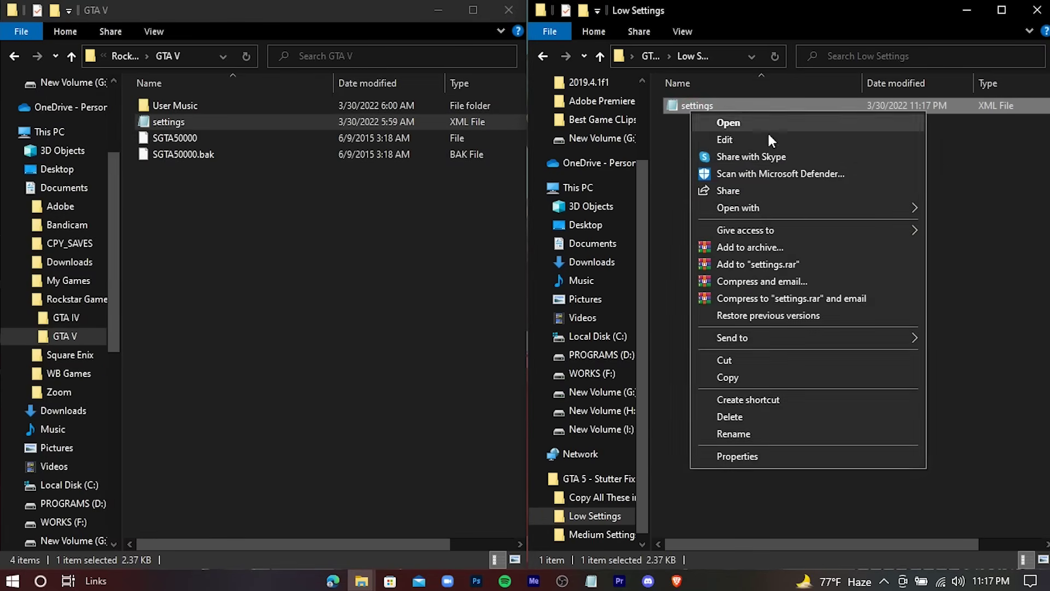
{"action": "left_click", "coordinate": [794, 379]}
{"action": "left_click", "coordinate": [296, 262]}
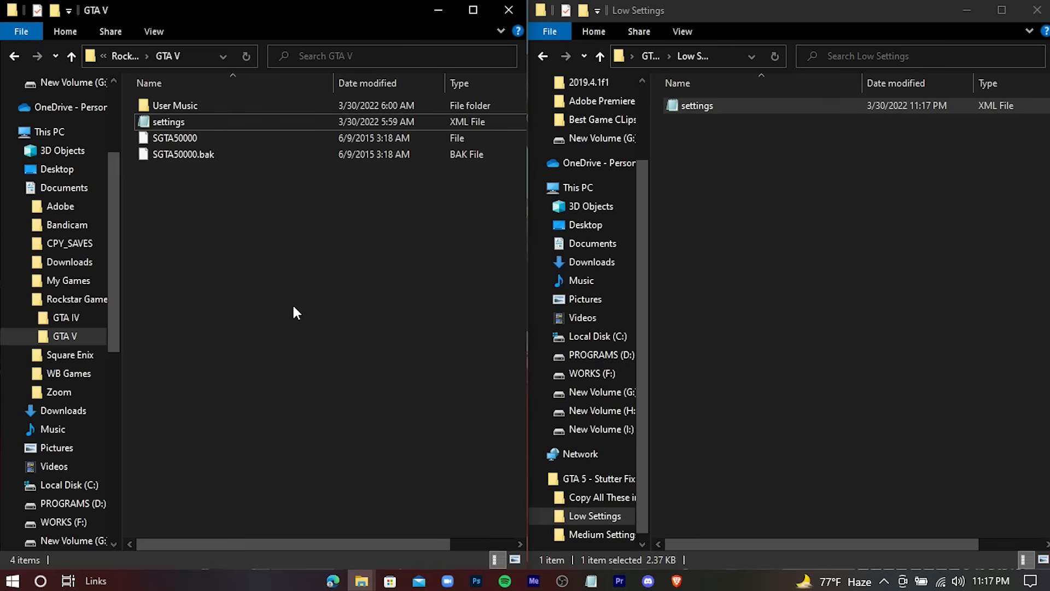
{"action": "right_click", "coordinate": [282, 285]}
{"action": "left_click", "coordinate": [386, 391]}
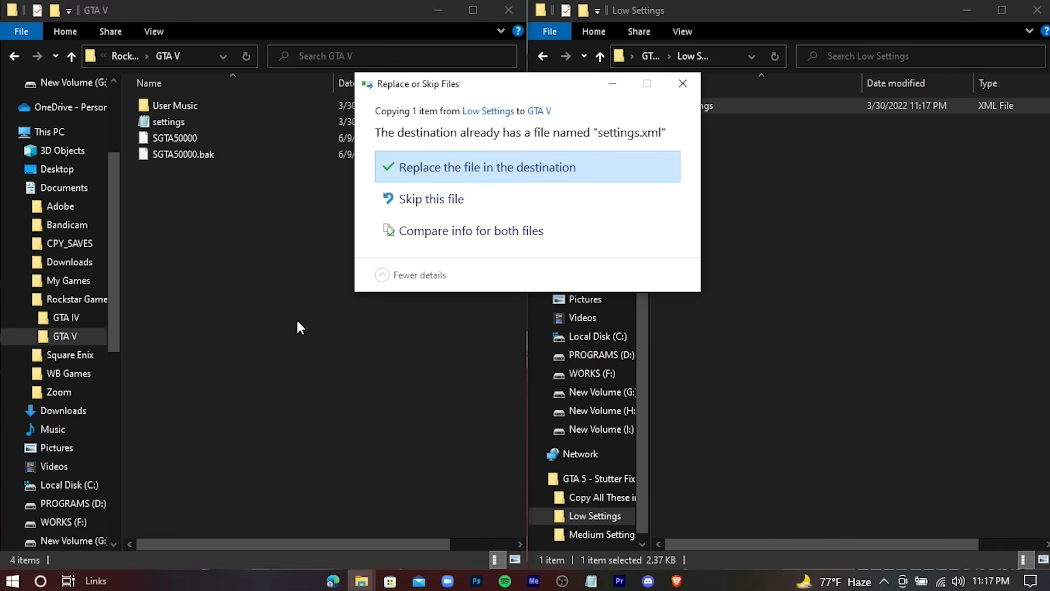
{"action": "left_click", "coordinate": [534, 173]}
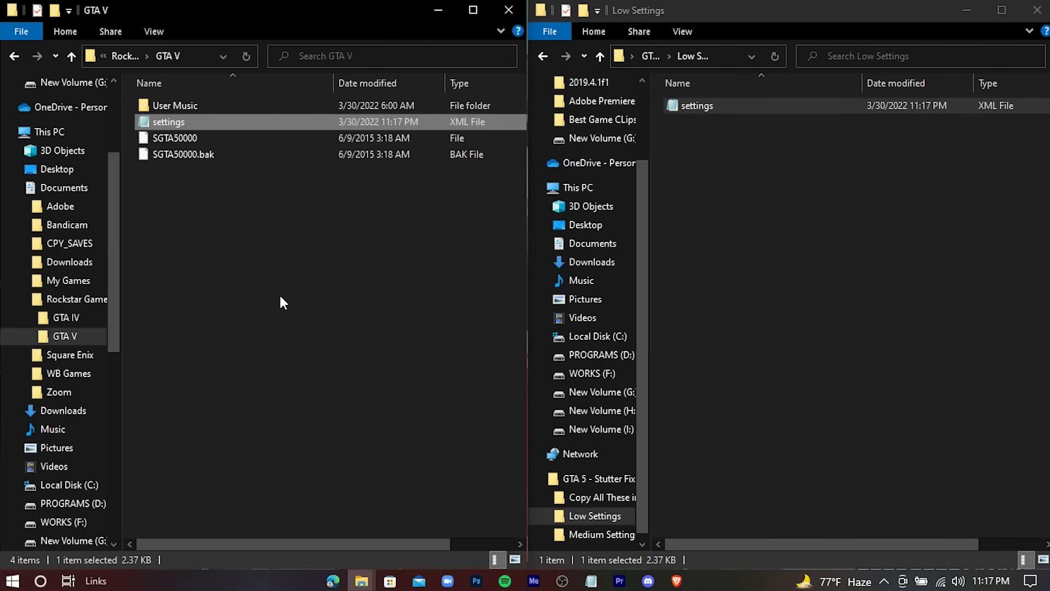
Download the memreduct-3.4-setup.exe installer to the desktop.
{"action": "left_click", "coordinate": [235, 196]}
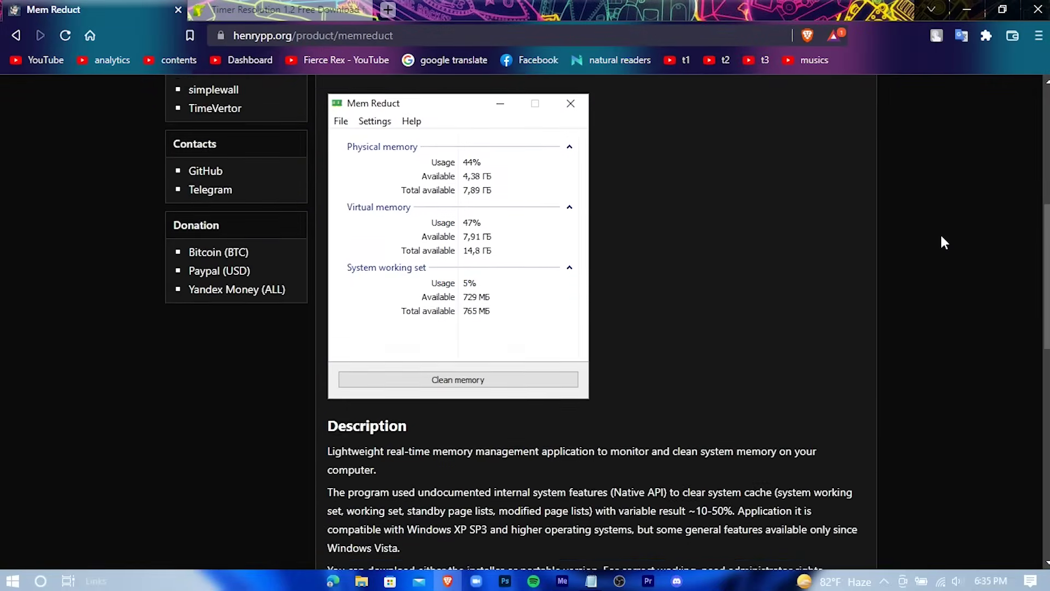
{"action": "scroll", "coordinate": [942, 240], "scroll_direction": "down", "scroll_amount": 10}
{"action": "scroll", "coordinate": [942, 239], "scroll_direction": "up", "scroll_amount": 10}
{"action": "scroll", "coordinate": [624, 208], "scroll_direction": "up", "scroll_amount": 10}
{"action": "left_click", "coordinate": [236, 7]}
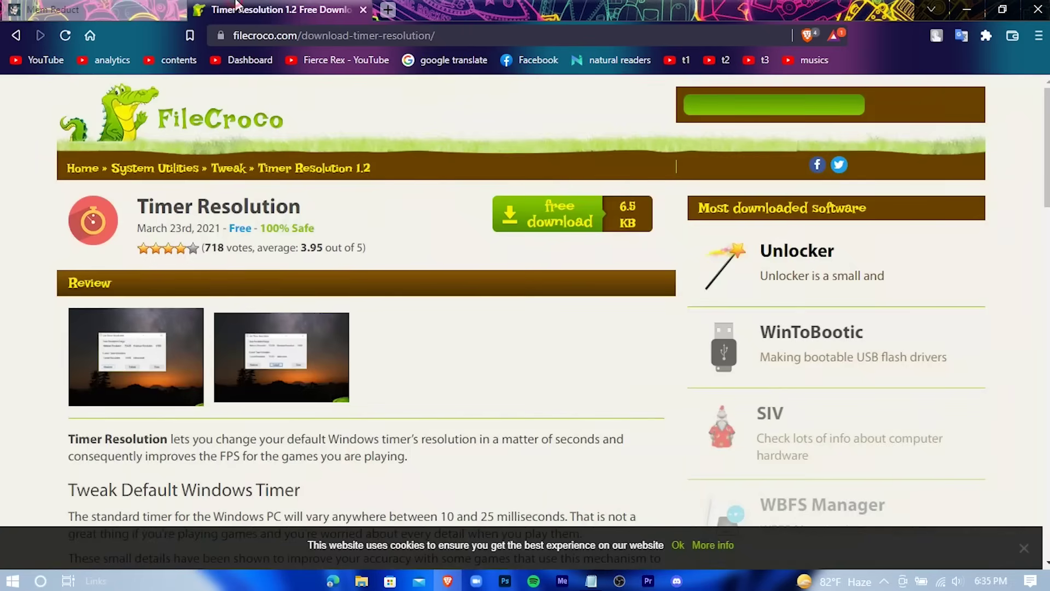
{"action": "left_click", "coordinate": [56, 8]}
{"action": "scroll", "coordinate": [619, 267], "scroll_direction": "down", "scroll_amount": 7}
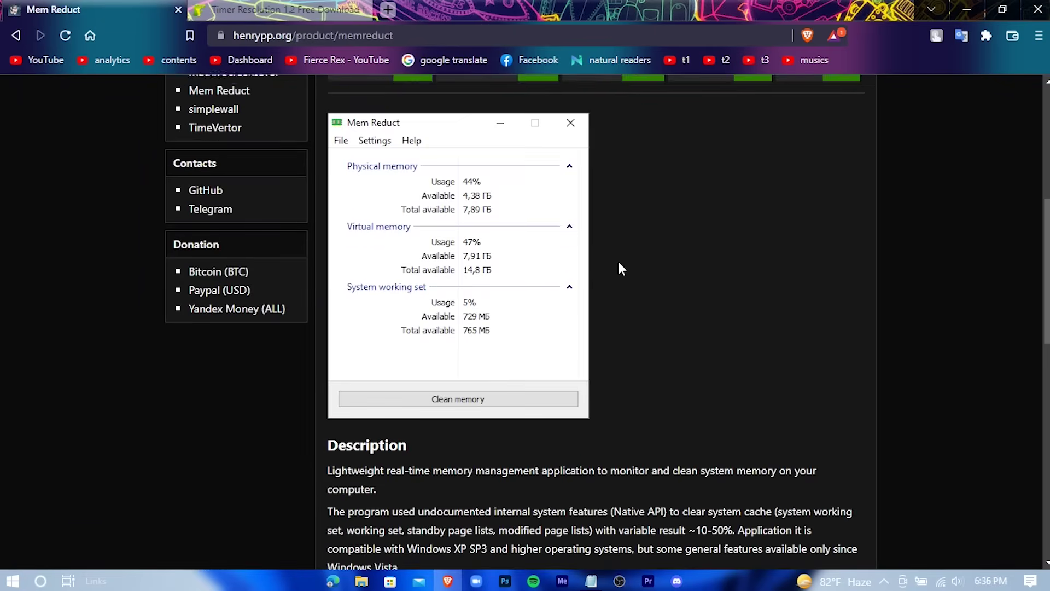
{"action": "scroll", "coordinate": [623, 328], "scroll_direction": "down", "scroll_amount": 4}
{"action": "scroll", "coordinate": [434, 319], "scroll_direction": "down", "scroll_amount": 5}
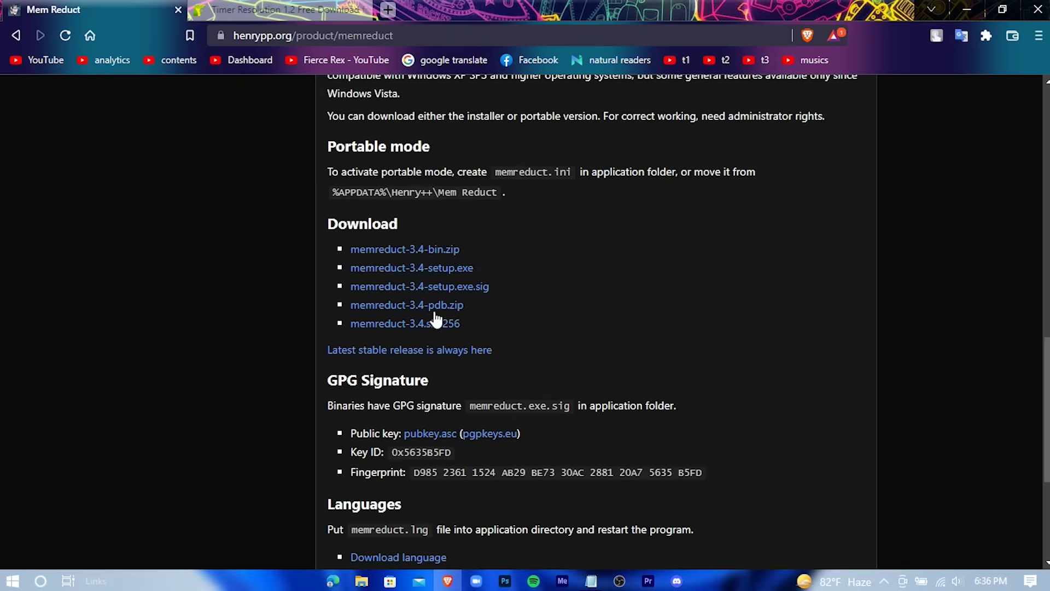
{"action": "left_click", "coordinate": [414, 273]}
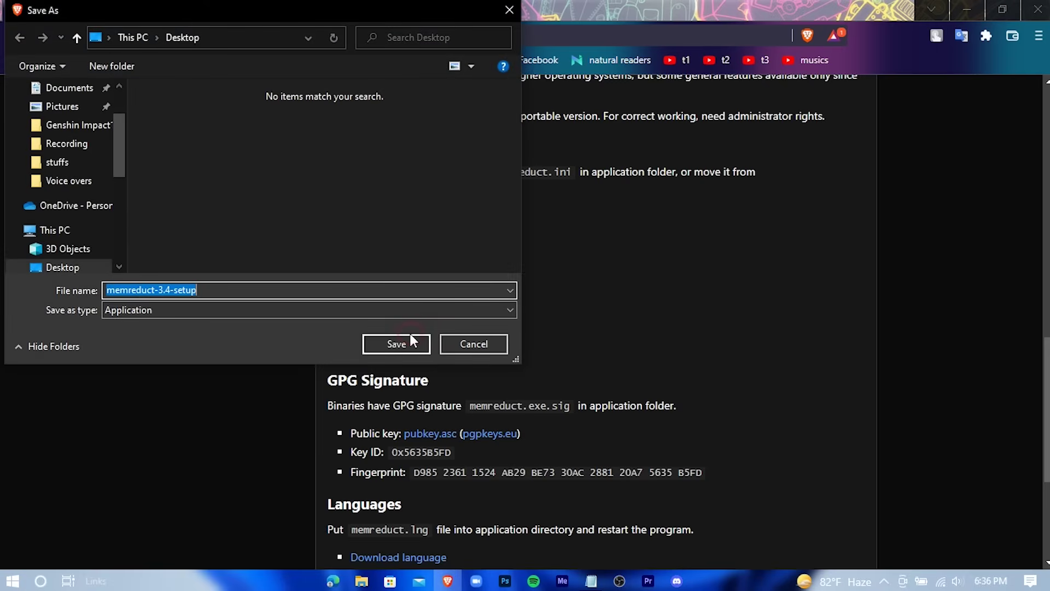
{"action": "left_click", "coordinate": [410, 338]}
Download TimerResolution.zip from FileCroco to the desktop and exit Brave.
{"action": "left_click", "coordinate": [262, 9]}
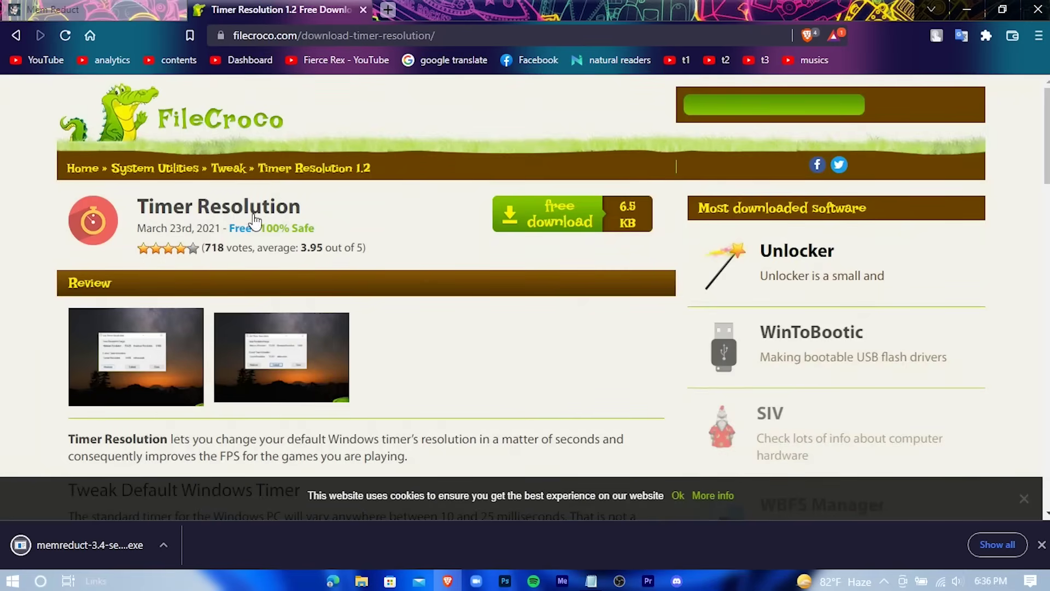
{"action": "left_click", "coordinate": [565, 214]}
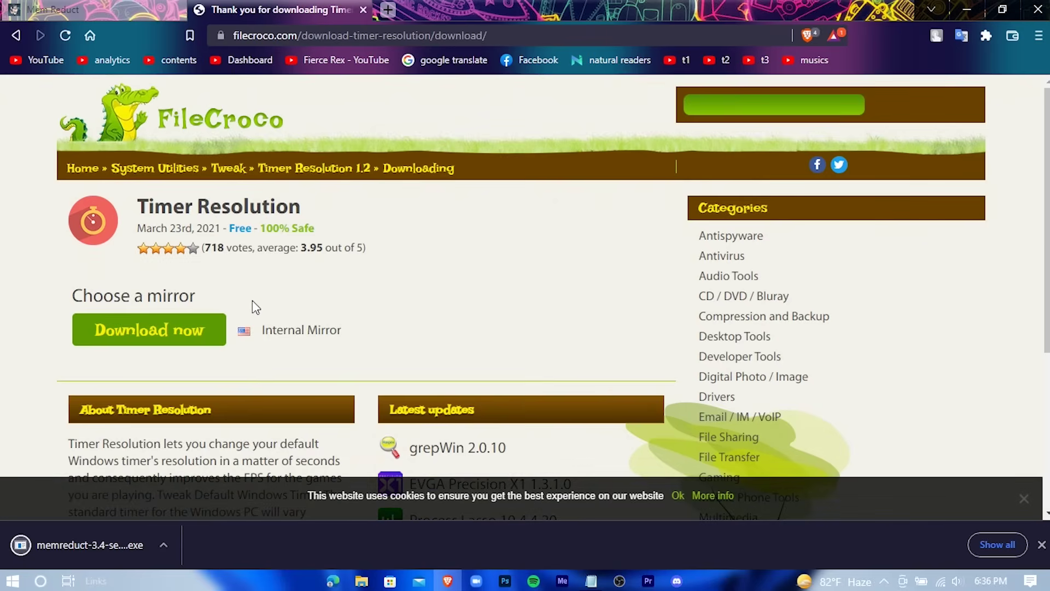
{"action": "left_click", "coordinate": [170, 334]}
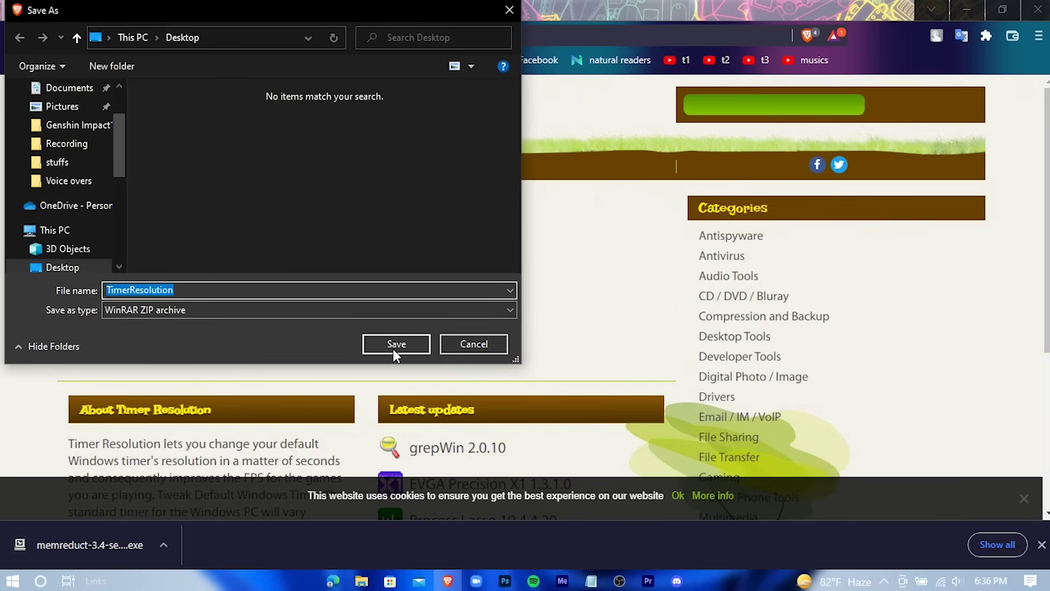
{"action": "left_click", "coordinate": [395, 344]}
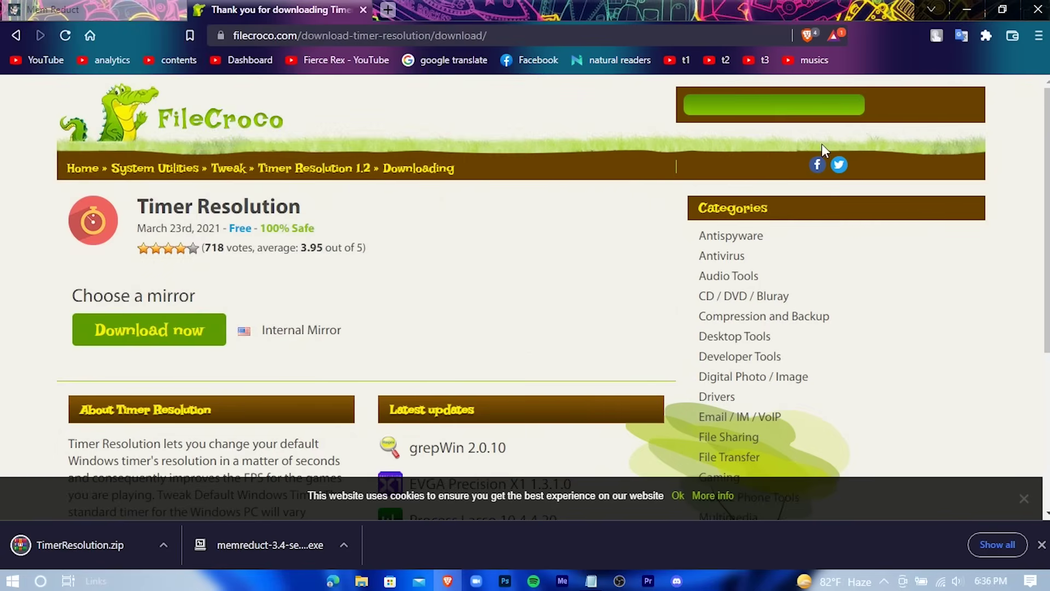
{"action": "left_click", "coordinate": [1037, 9]}
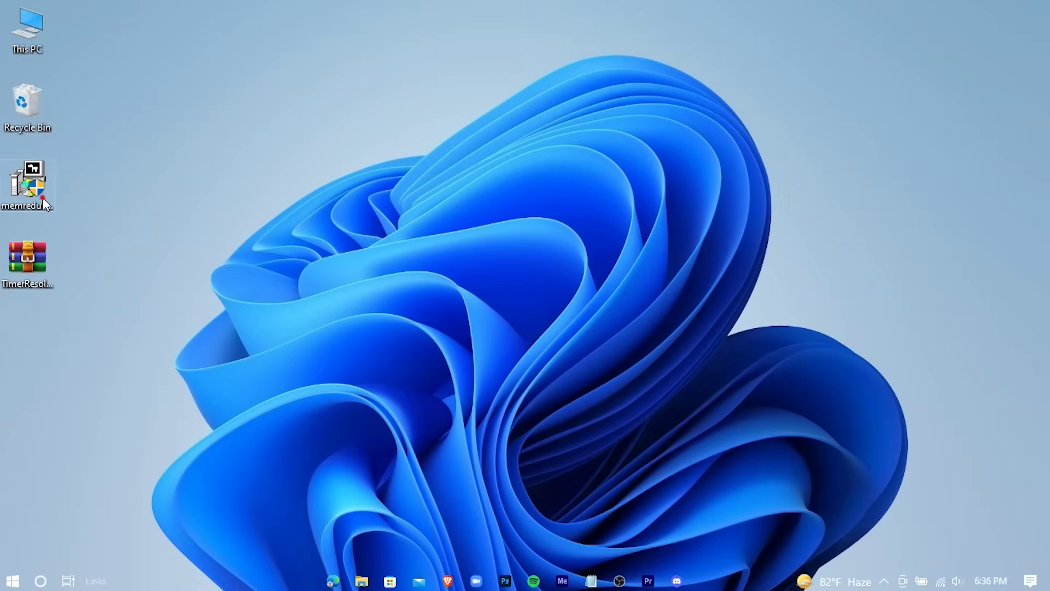
Install Mem Reduct, accepting the license and default options.
{"action": "double_click", "coordinate": [42, 204]}
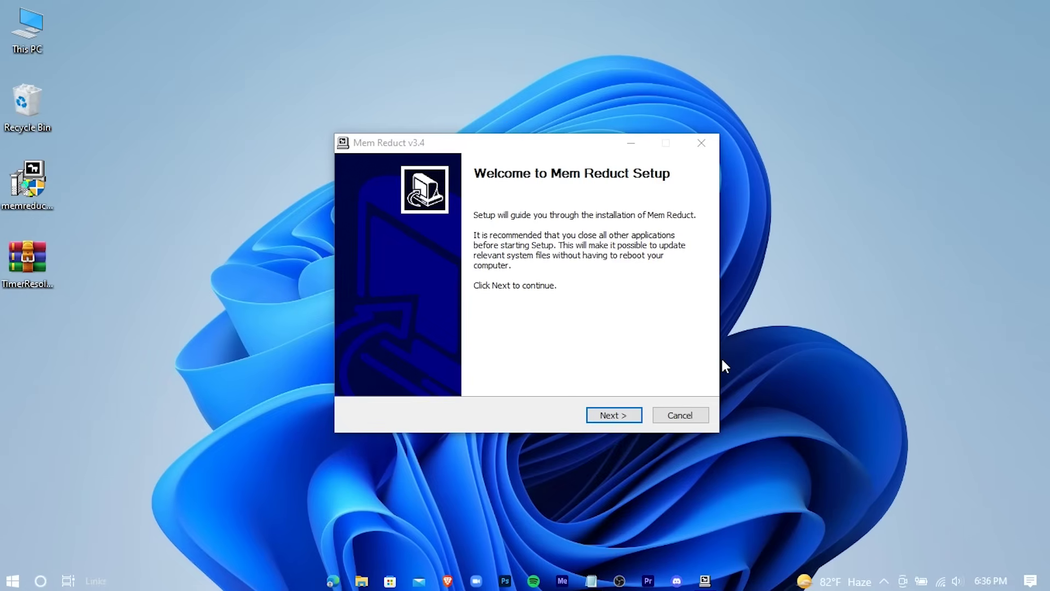
{"action": "left_click", "coordinate": [605, 418]}
{"action": "left_click", "coordinate": [466, 379]}
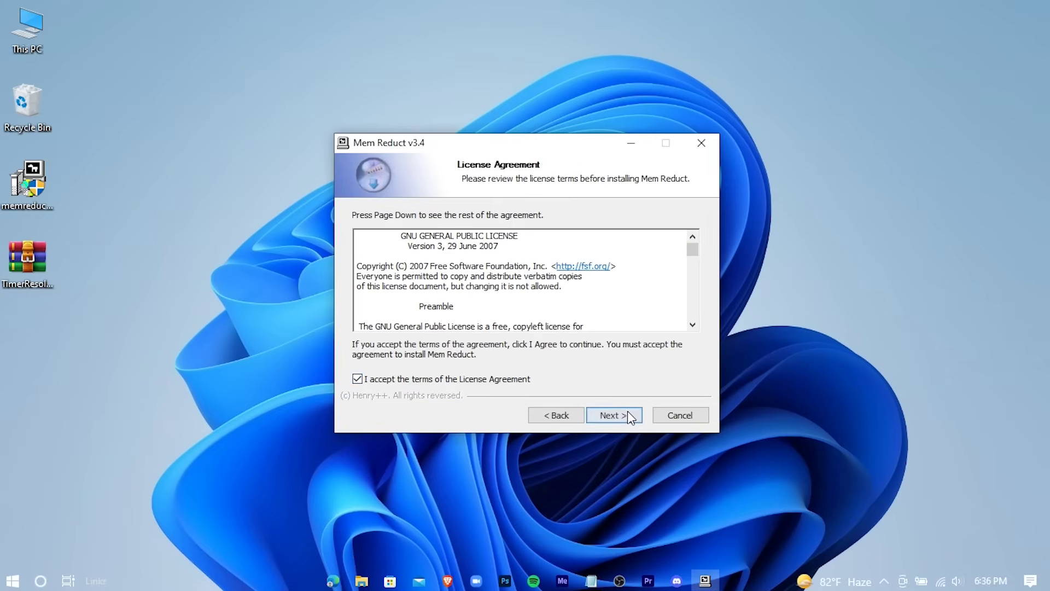
{"action": "left_click", "coordinate": [627, 415]}
{"action": "left_click", "coordinate": [625, 414]}
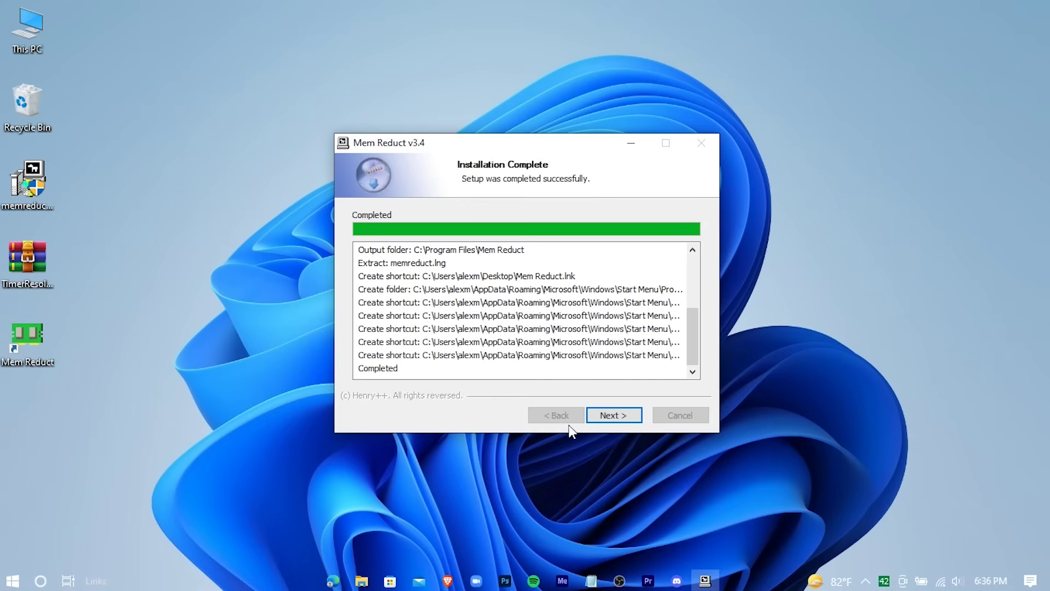
{"action": "left_click", "coordinate": [624, 416]}
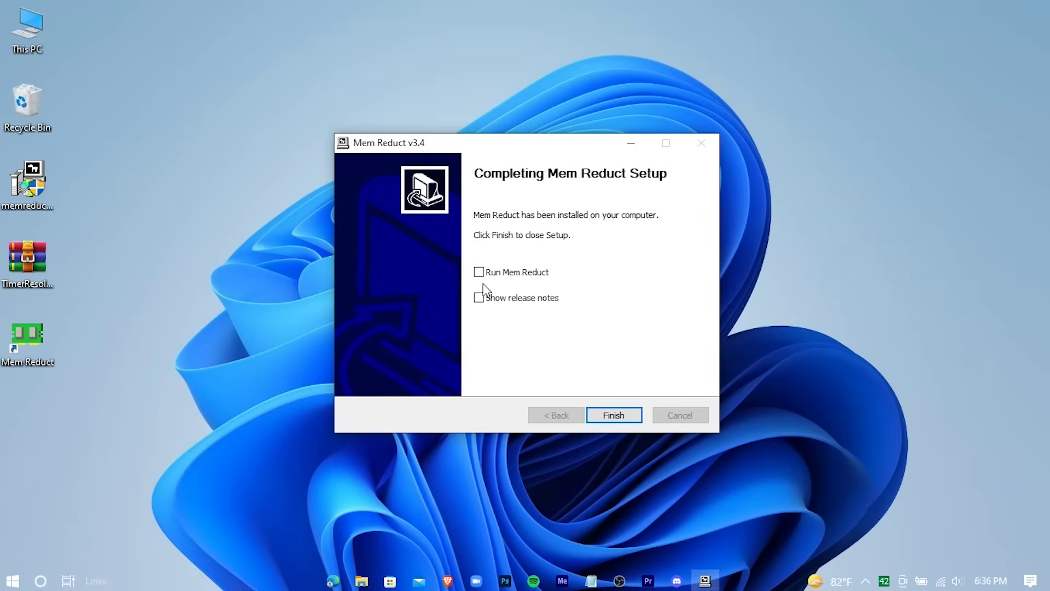
{"action": "left_click", "coordinate": [611, 417]}
Extract the TimerResolution zip onto the desktop.
{"action": "left_click", "coordinate": [34, 265]}
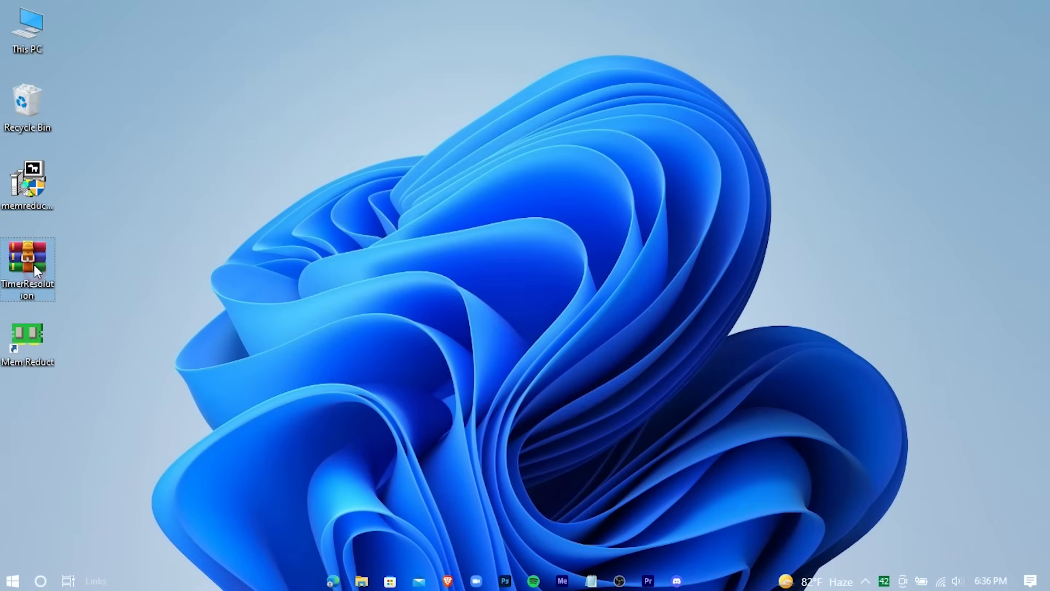
{"action": "right_click", "coordinate": [28, 253]}
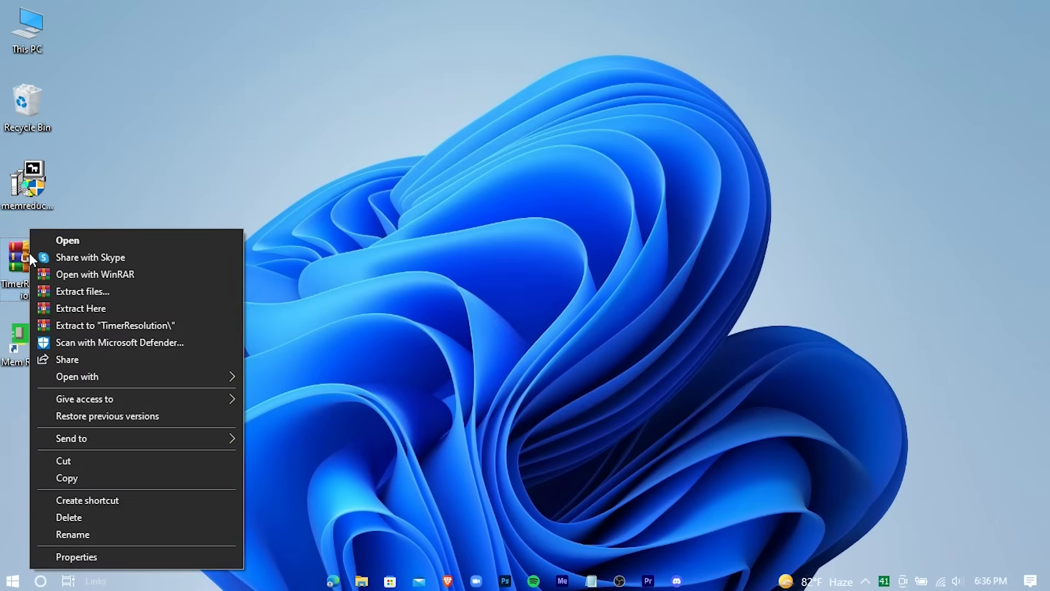
{"action": "left_click", "coordinate": [122, 307]}
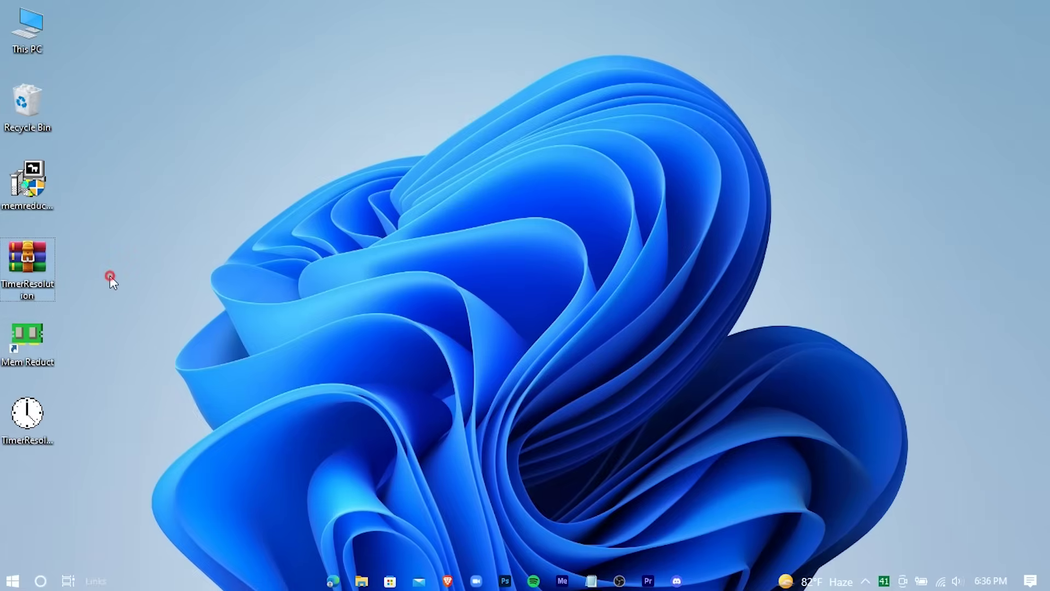
Permanently delete the Mem Reduct installer and TimerResolution zip from the desktop.
{"action": "mouse_move", "coordinate": [158, 247]}
{"action": "left_mouse_down"}
{"action": "mouse_move", "coordinate": [100, 271]}
{"action": "mouse_move", "coordinate": [20, 181]}
{"action": "left_mouse_up"}
{"action": "key", "text": "shift+Delete"}
{"action": "key", "text": "Return"}
{"action": "left_click", "coordinate": [11, 181]}
{"action": "key", "text": "shift+Delete"}
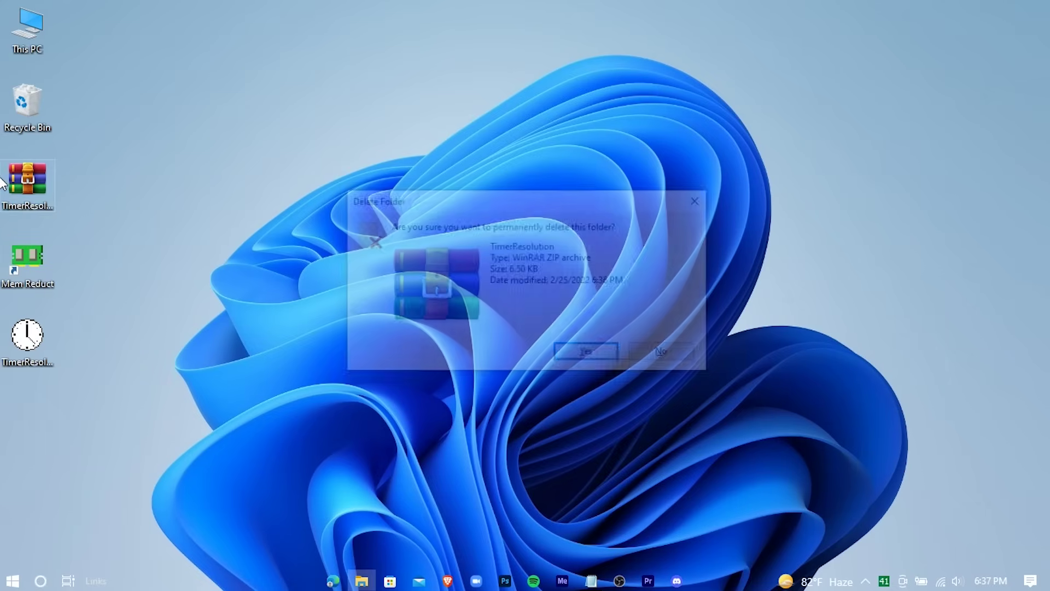
{"action": "key", "text": "Return"}
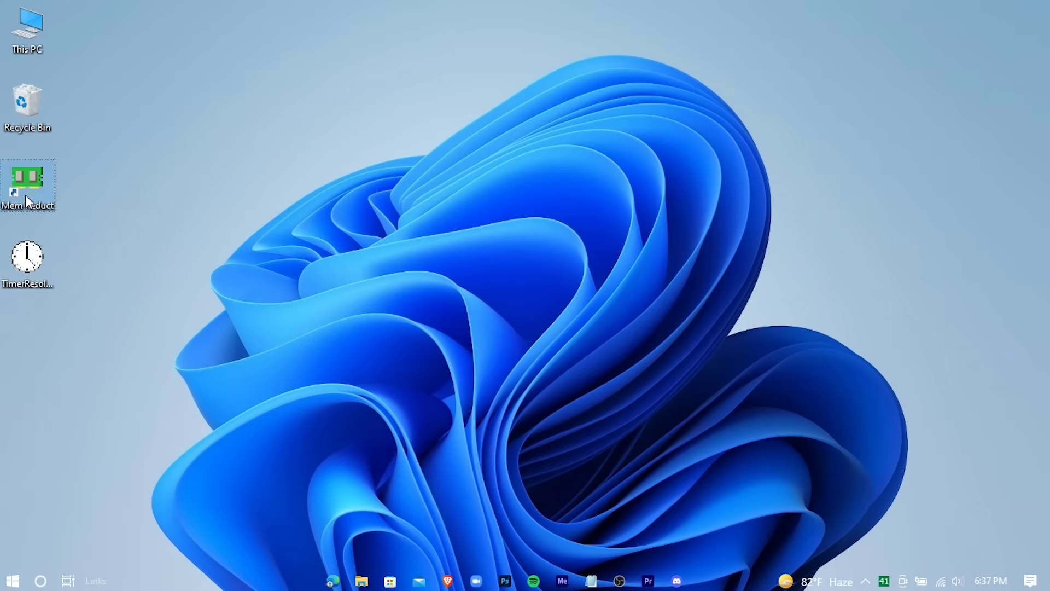
Launch Mem Reduct, clean memory, and send it to the background.
{"action": "double_click", "coordinate": [25, 194]}
{"action": "left_click_drag", "start_coordinate": [806, 118], "coordinate": [462, 152]}
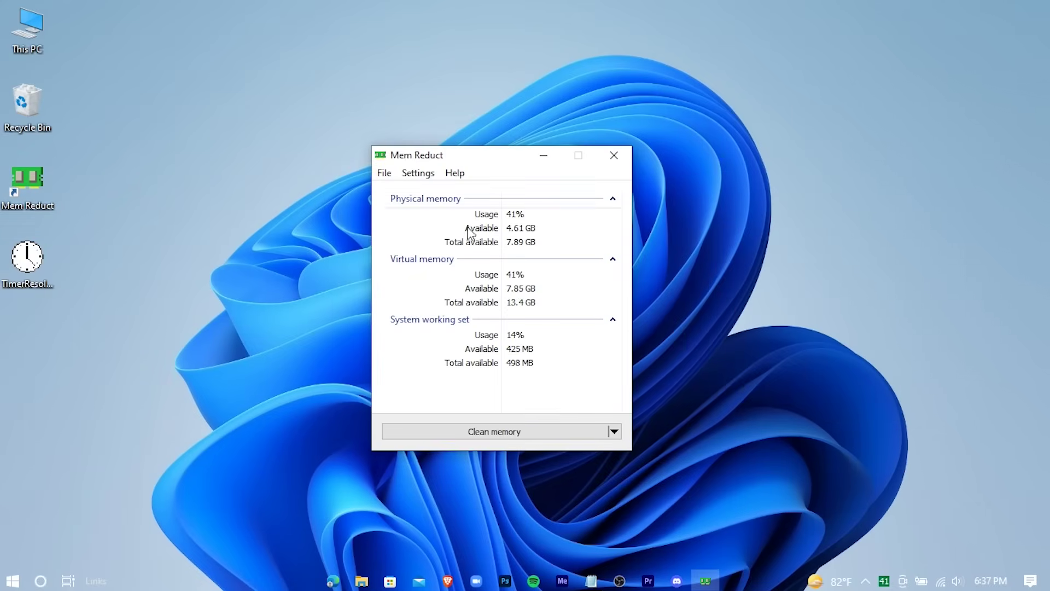
{"action": "left_click", "coordinate": [535, 432]}
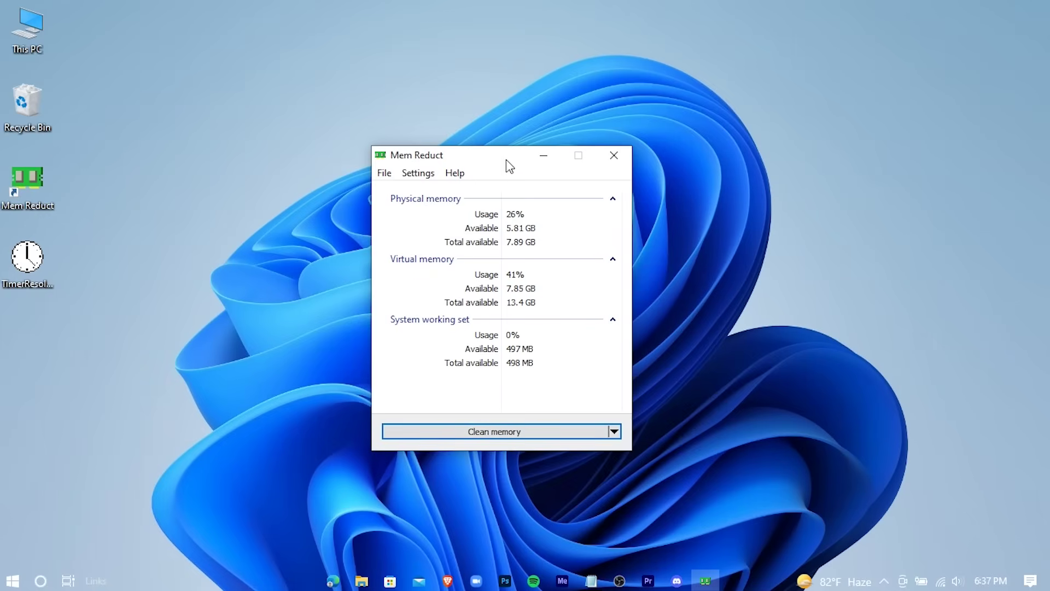
{"action": "mouse_move", "coordinate": [506, 161]}
{"action": "left_mouse_down"}
{"action": "mouse_move", "coordinate": [349, 159]}
{"action": "mouse_move", "coordinate": [535, 160]}
{"action": "left_mouse_up"}
{"action": "left_click", "coordinate": [573, 157]}
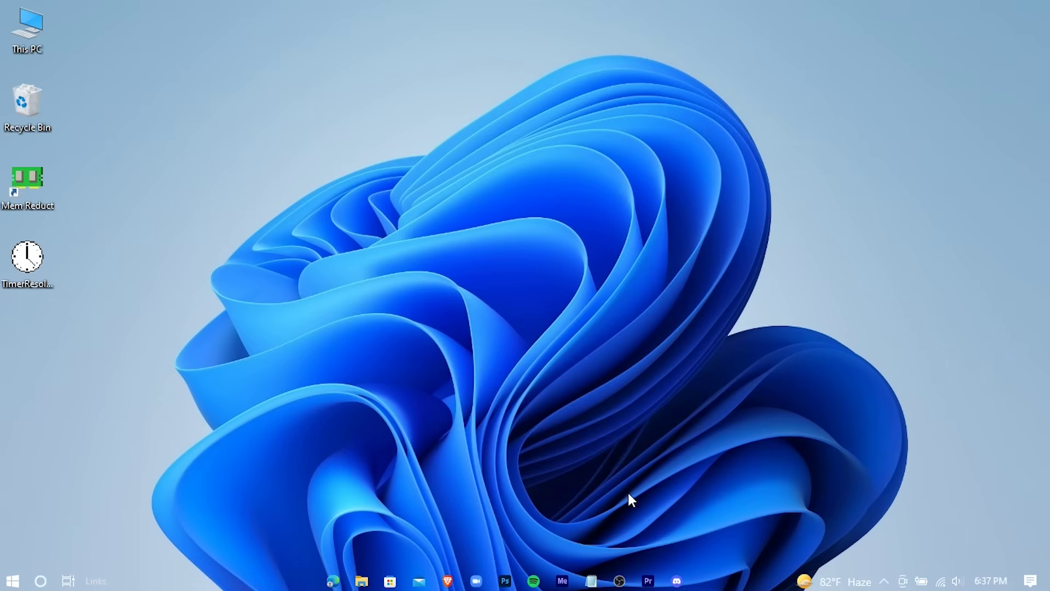
{"action": "left_click", "coordinate": [883, 581]}
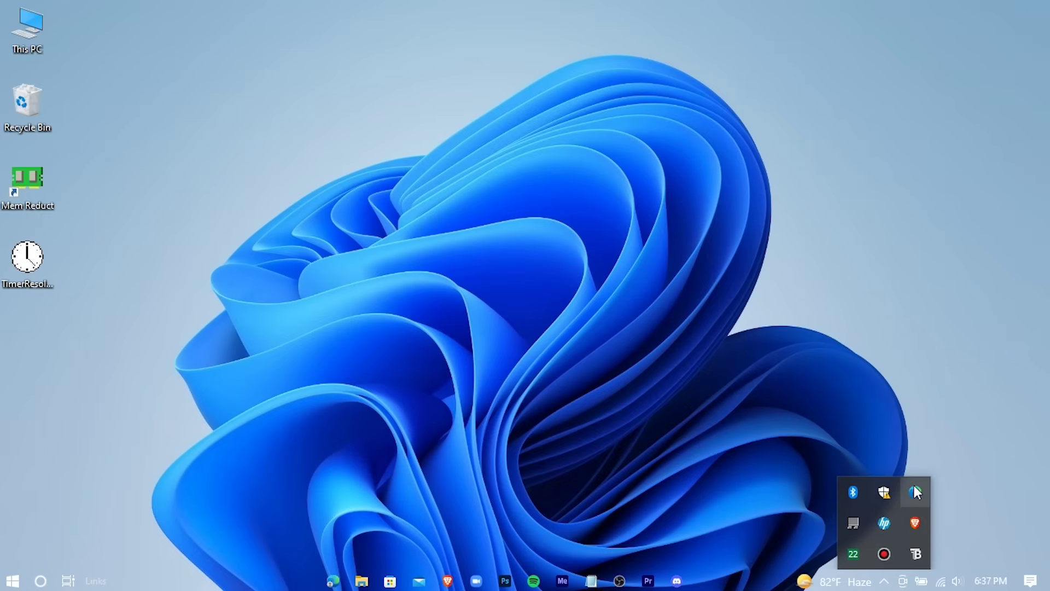
{"action": "mouse_move", "coordinate": [852, 554]}
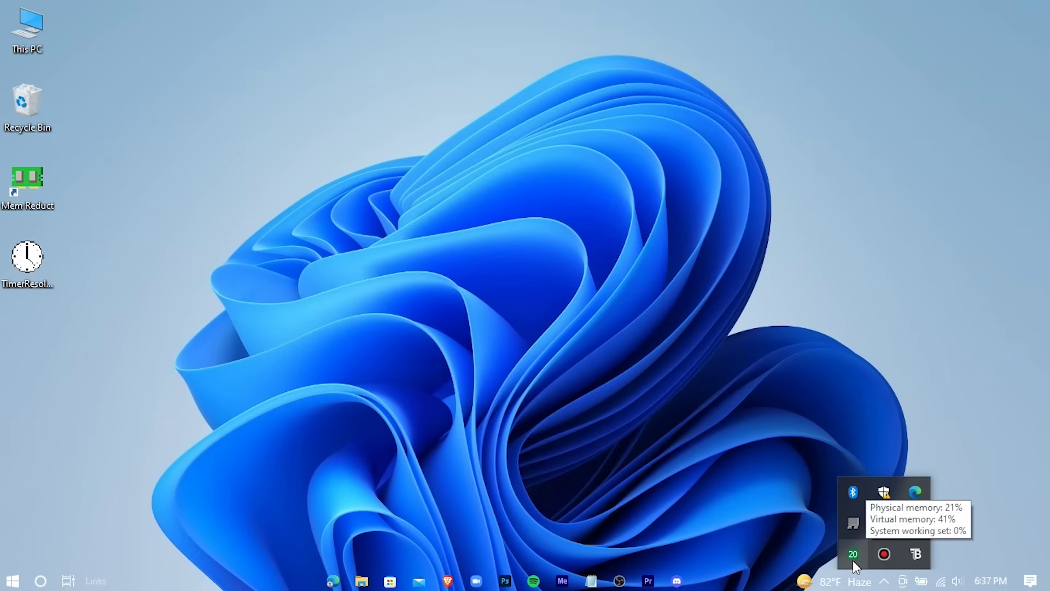
Launch Timer Resolution, set it to Maximum (0.496 ms), and minimize it.
{"action": "left_click", "coordinate": [28, 261]}
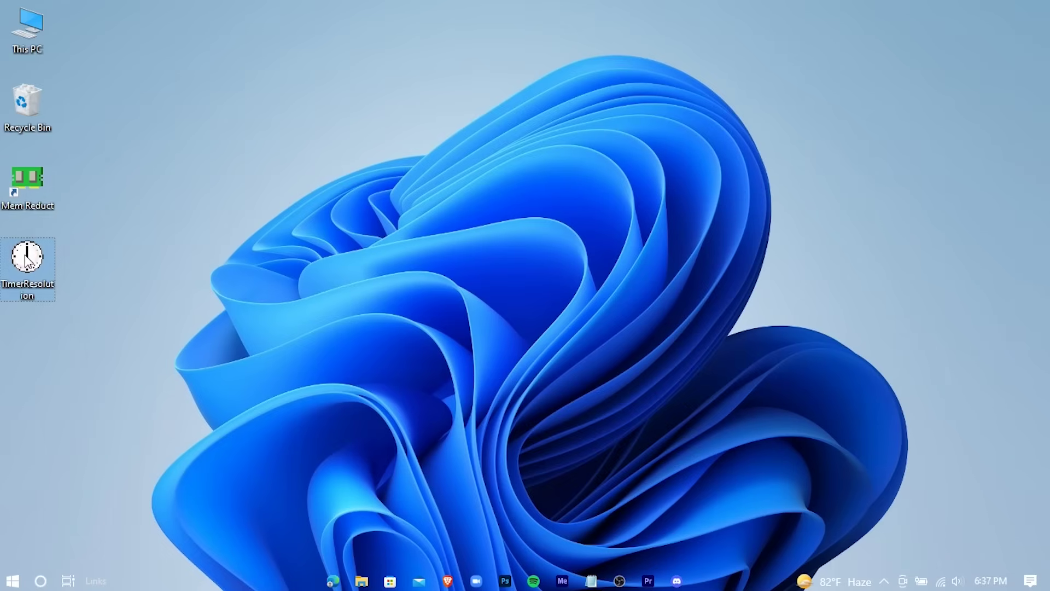
{"action": "double_click", "coordinate": [28, 261]}
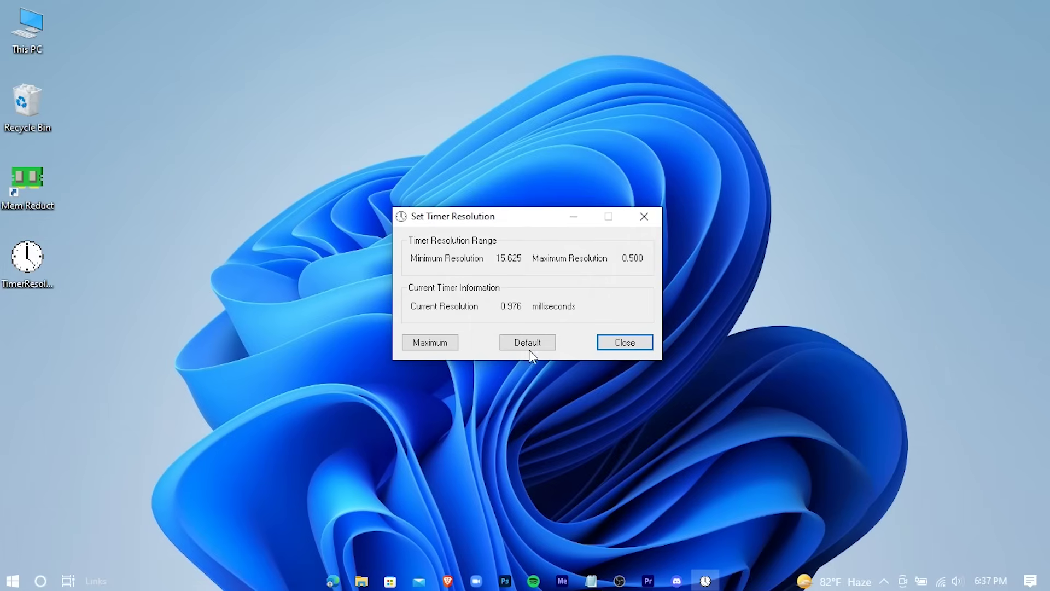
{"action": "left_click", "coordinate": [416, 342]}
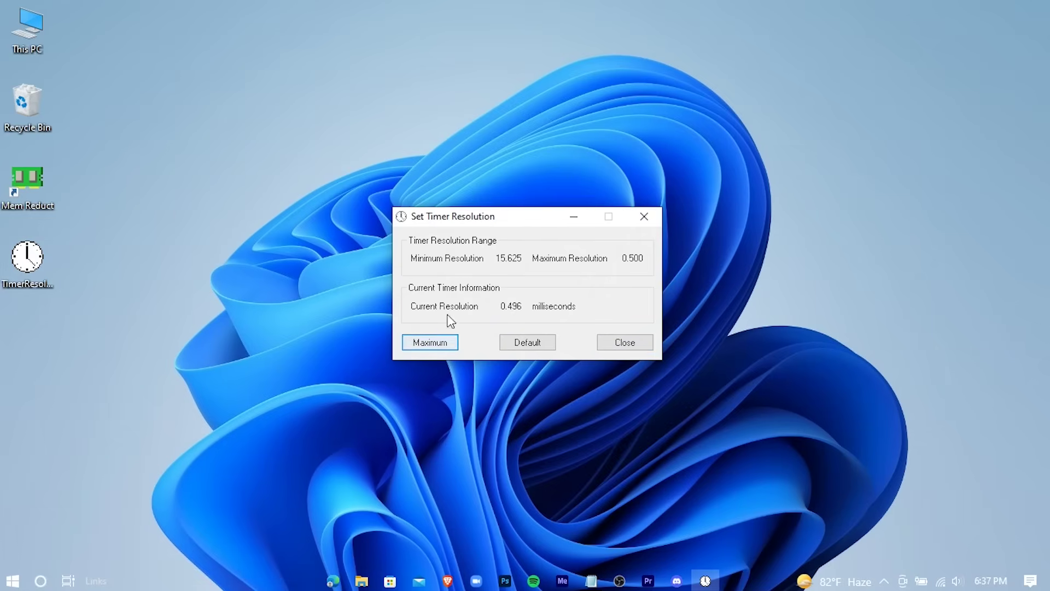
{"action": "left_click", "coordinate": [576, 216]}
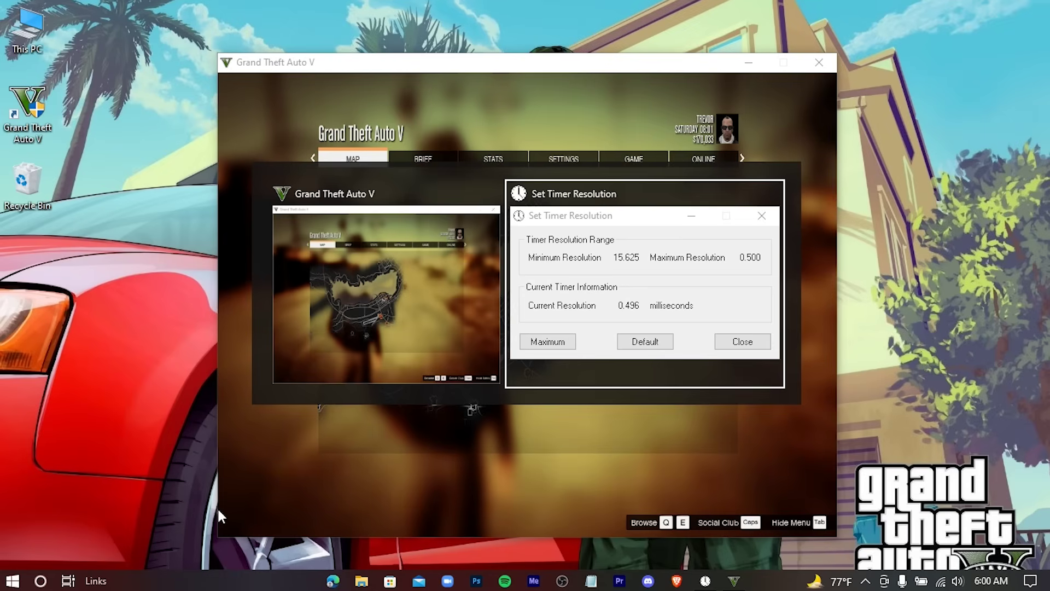
Open Task Manager and locate the Grand Theft Auto V process in Details.
{"action": "left_click", "coordinate": [194, 575]}
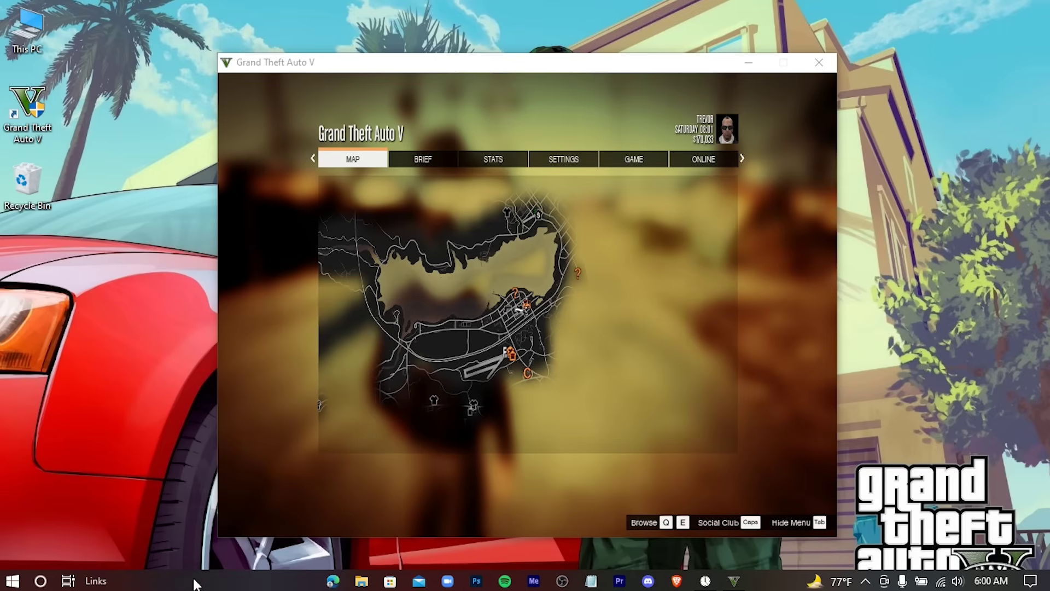
{"action": "right_click", "coordinate": [196, 584]}
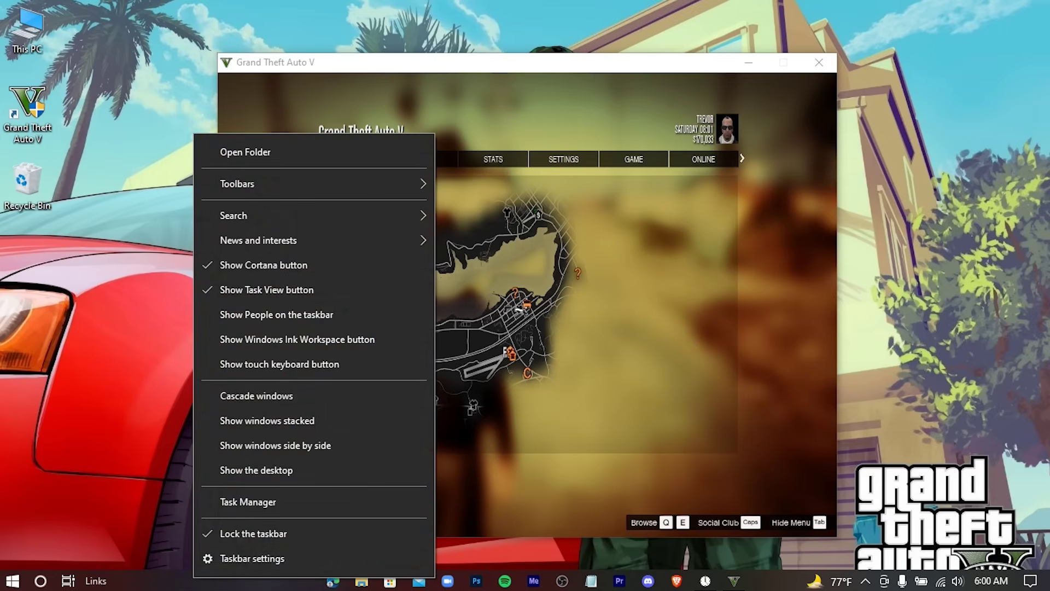
{"action": "left_click", "coordinate": [273, 504]}
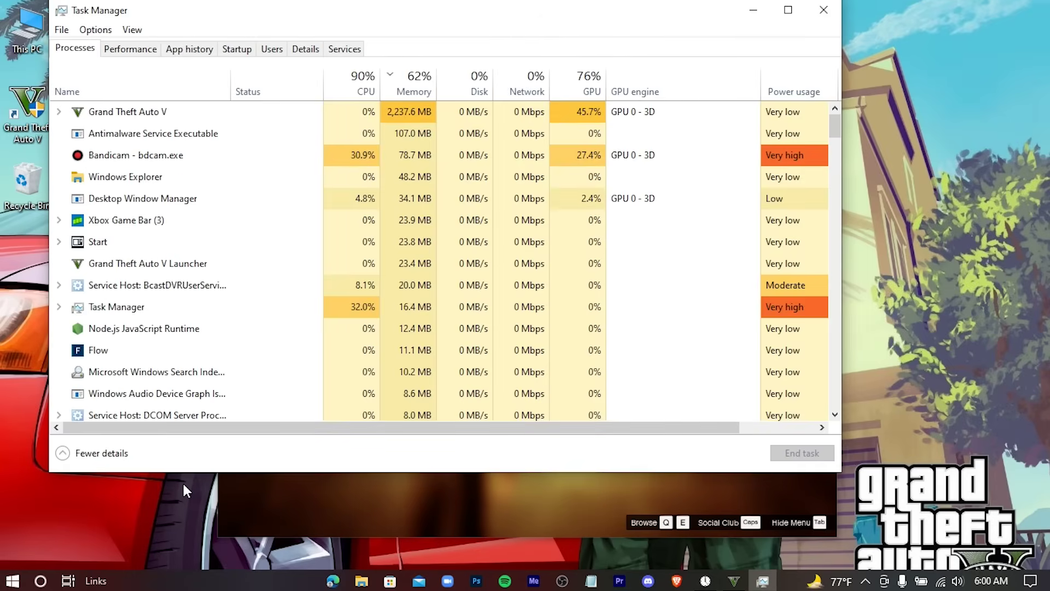
{"action": "left_click", "coordinate": [80, 112]}
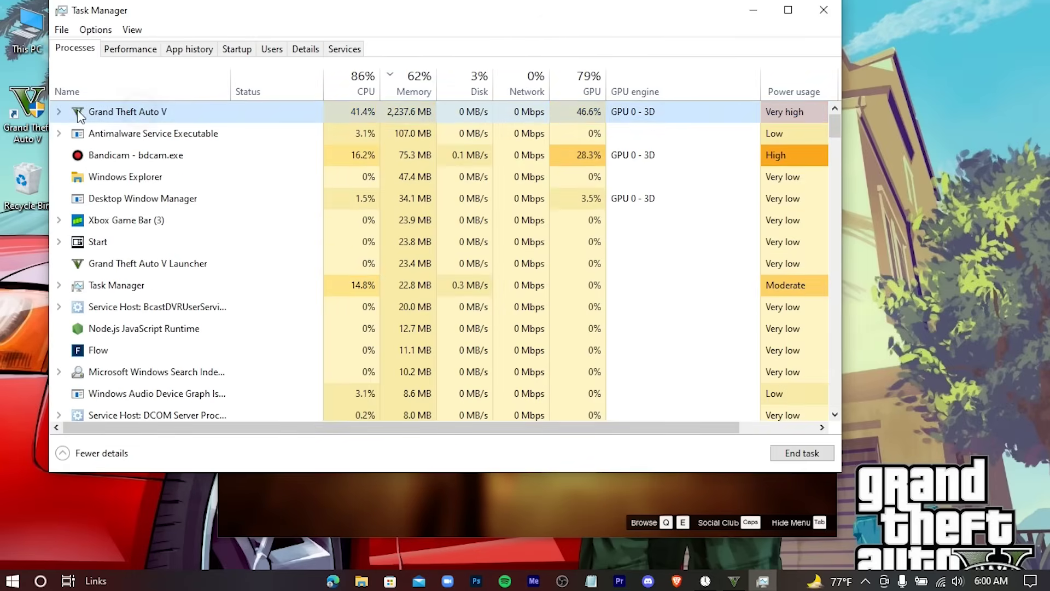
{"action": "right_click", "coordinate": [201, 108]}
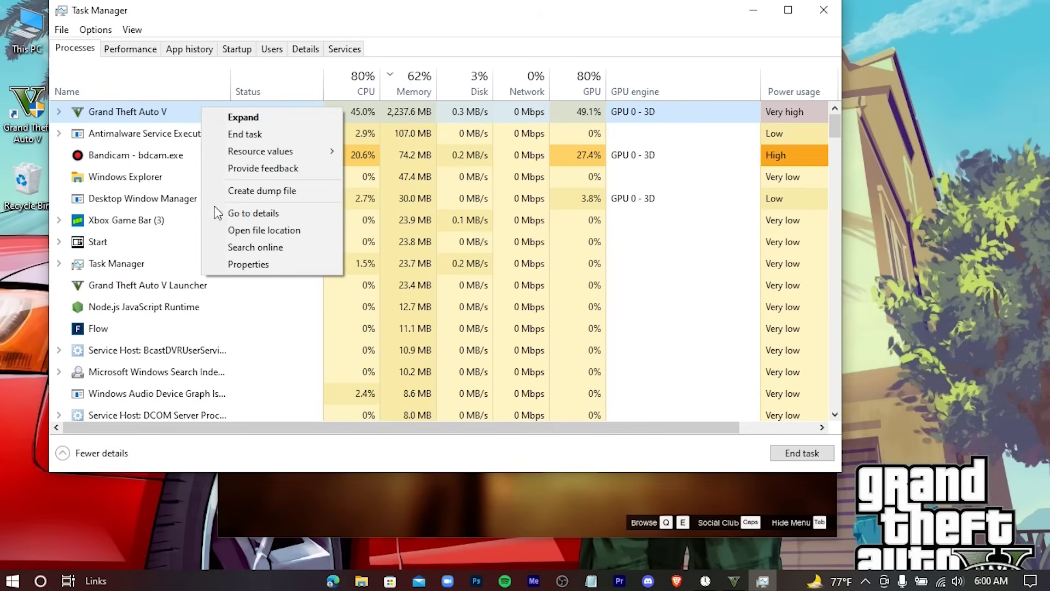
{"action": "left_click", "coordinate": [289, 218]}
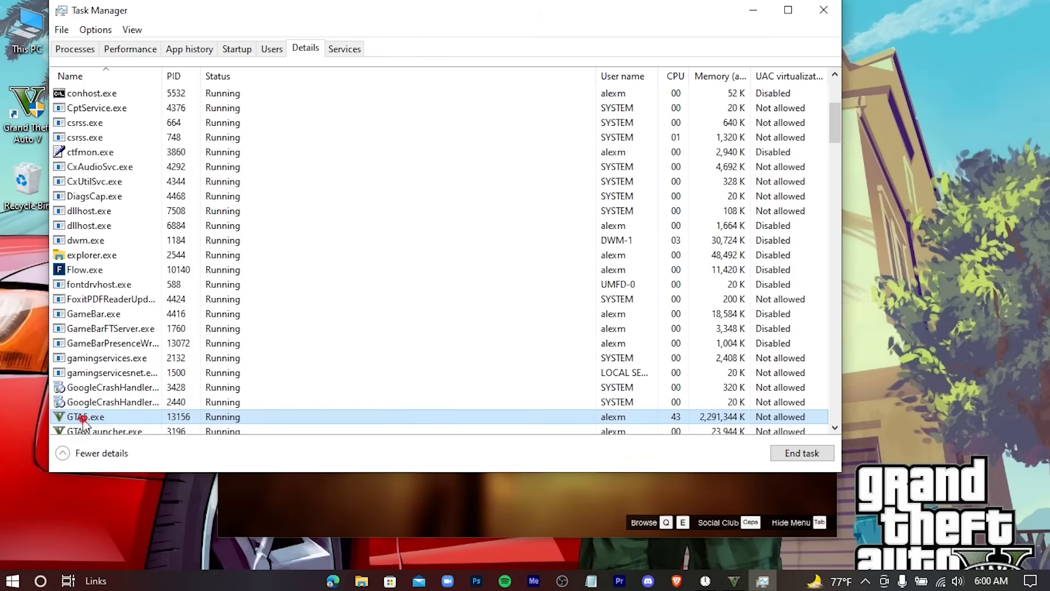
Set GTA5.exe and GTAVLauncher.exe to High priority.
{"action": "right_click", "coordinate": [118, 419]}
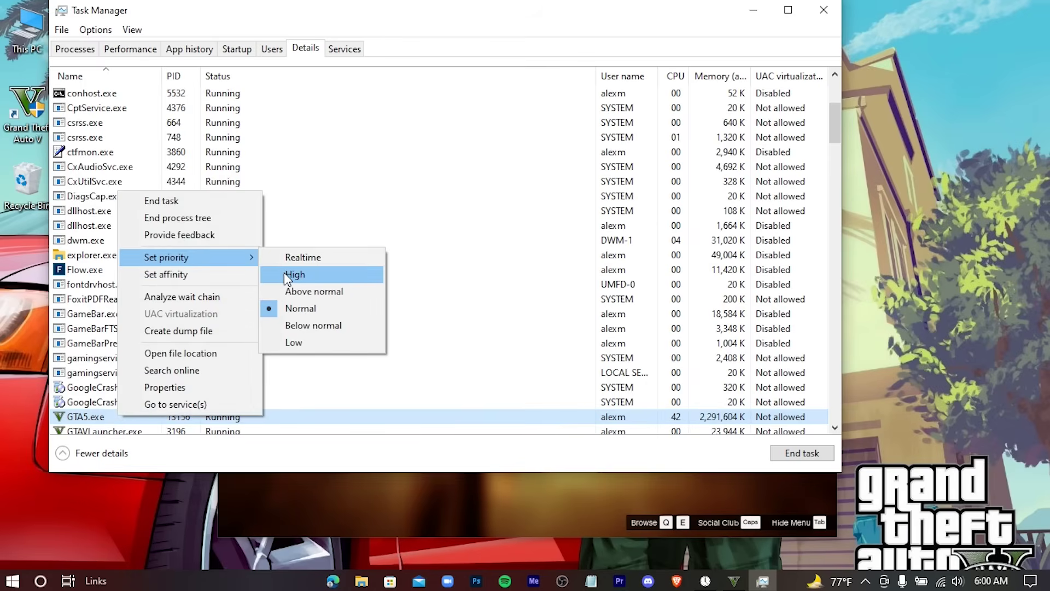
{"action": "left_click", "coordinate": [328, 274]}
{"action": "left_click", "coordinate": [518, 316]}
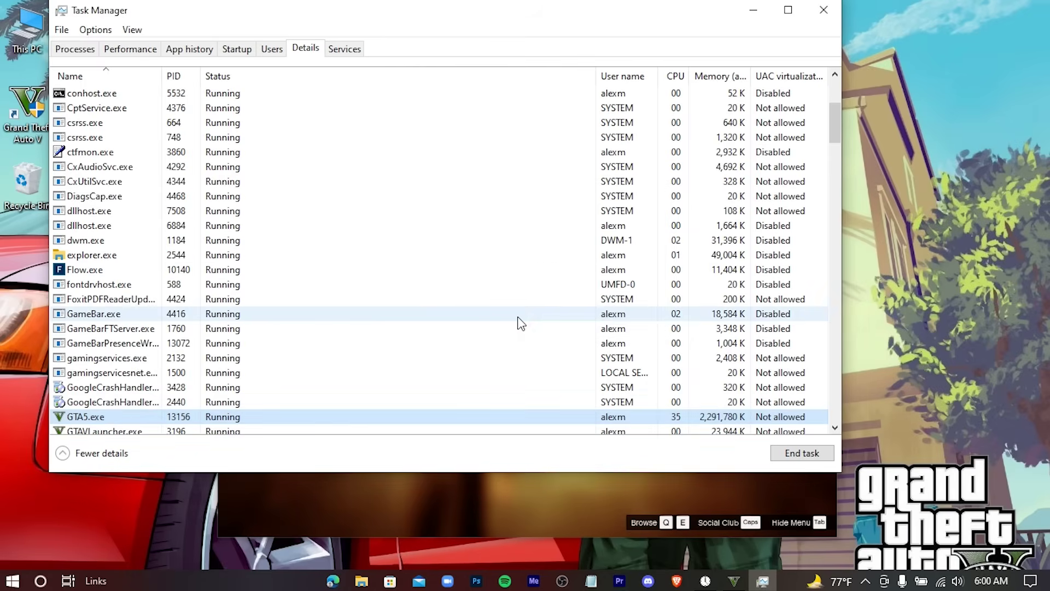
{"action": "right_click", "coordinate": [98, 431]}
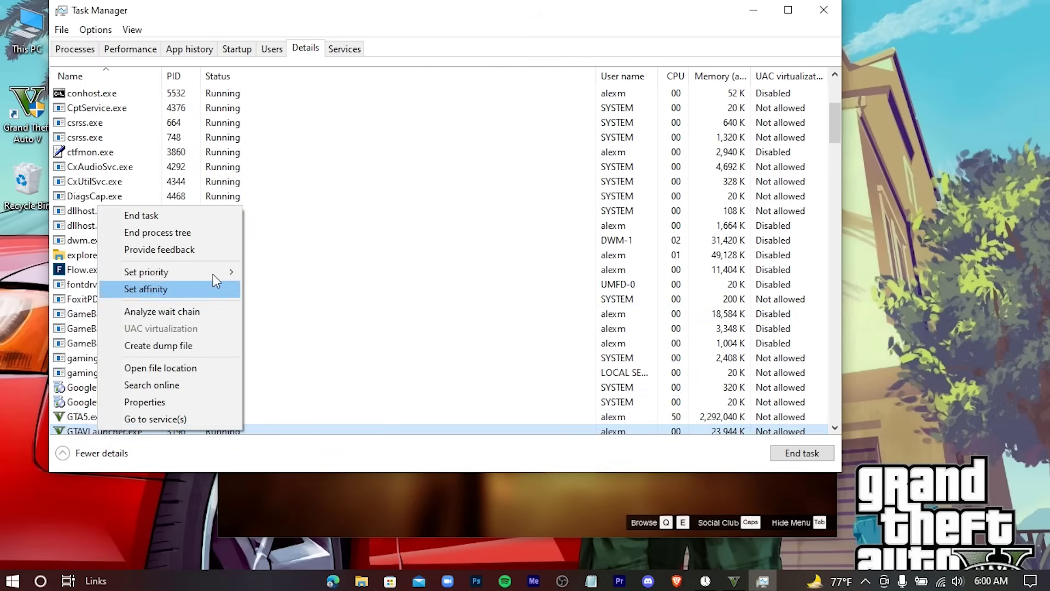
{"action": "mouse_move", "coordinate": [146, 271]}
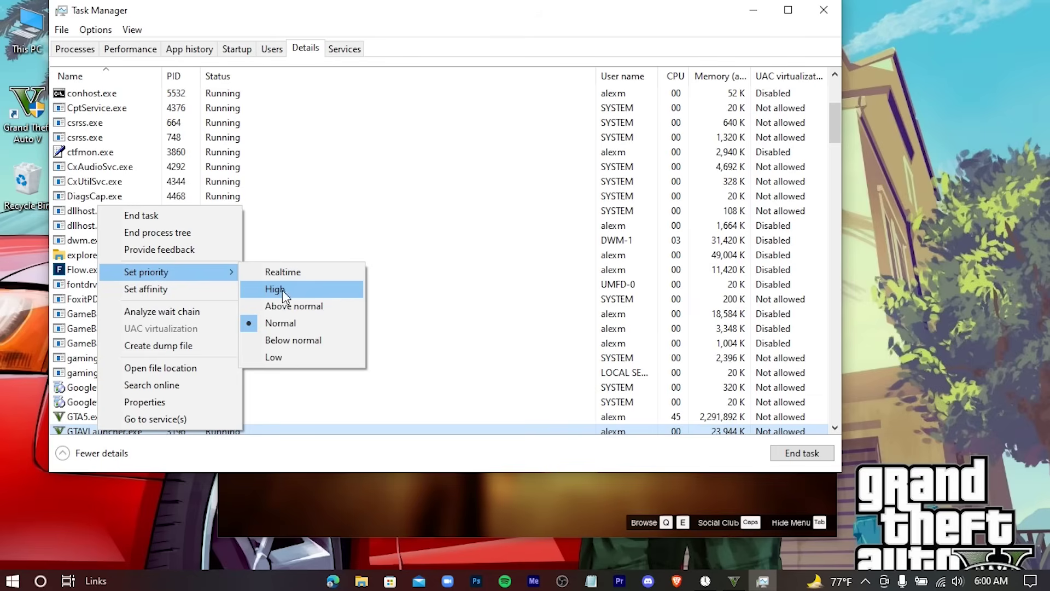
{"action": "left_click", "coordinate": [309, 292]}
{"action": "left_click", "coordinate": [537, 314]}
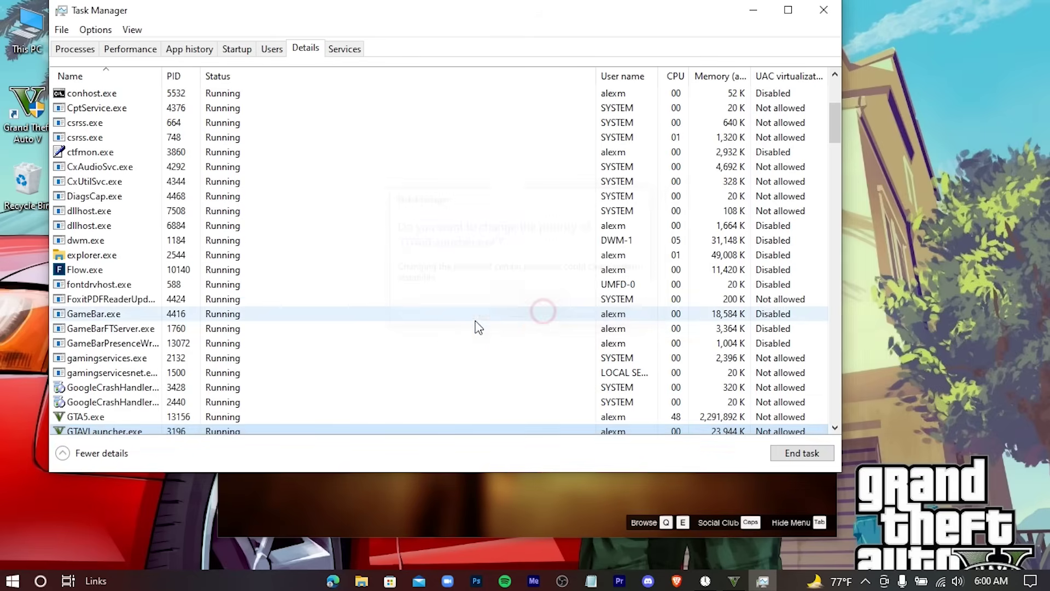
Set GTA5.exe and GTAVLauncher.exe affinity to all processors, then close Task Manager.
{"action": "scroll", "coordinate": [211, 375], "scroll_direction": "down", "scroll_amount": 2}
{"action": "left_click", "coordinate": [94, 327]}
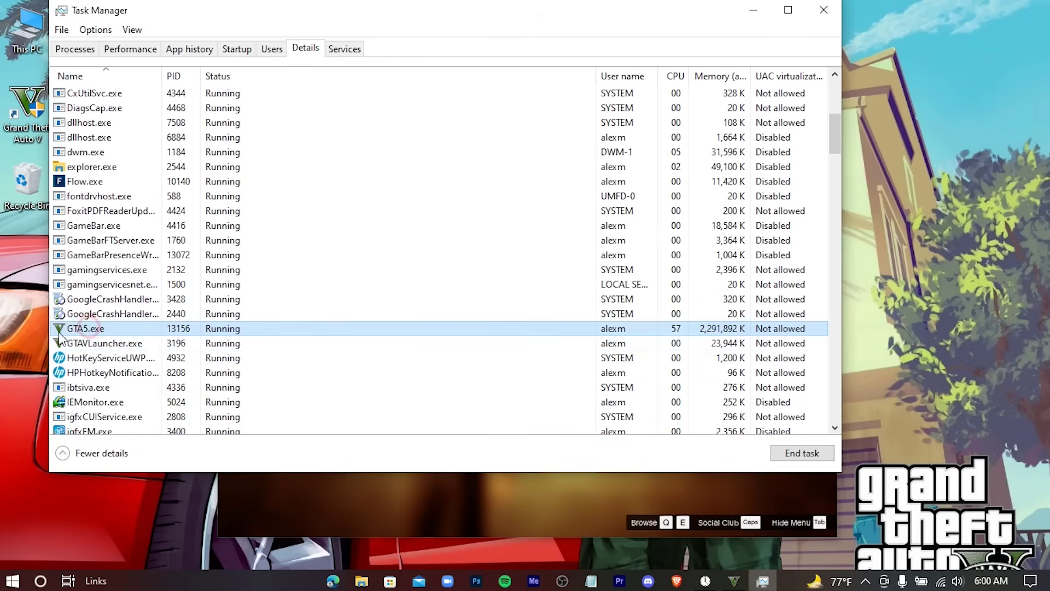
{"action": "right_click", "coordinate": [123, 328]}
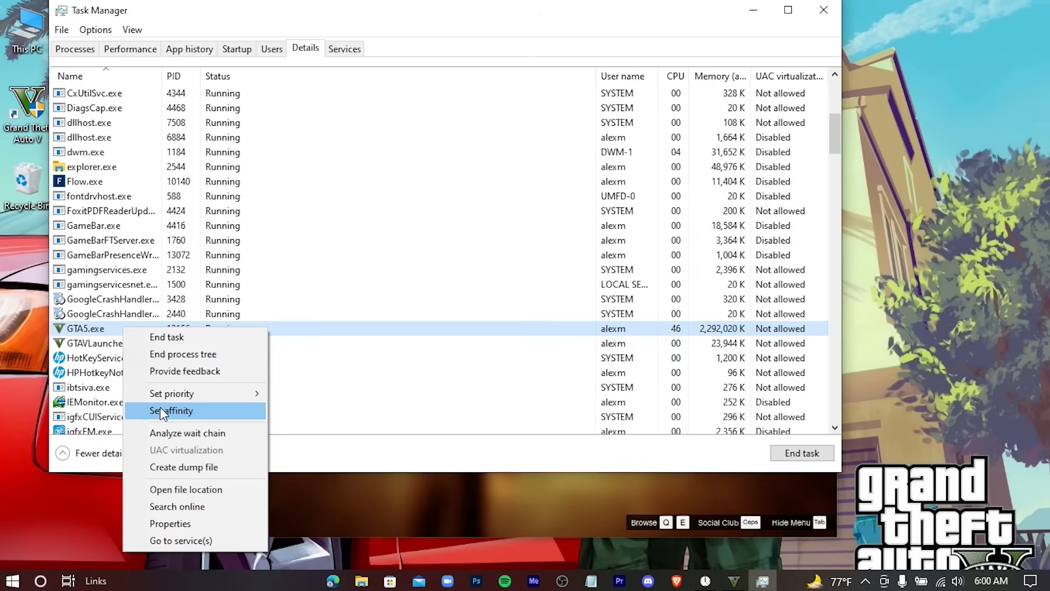
{"action": "left_click", "coordinate": [226, 411]}
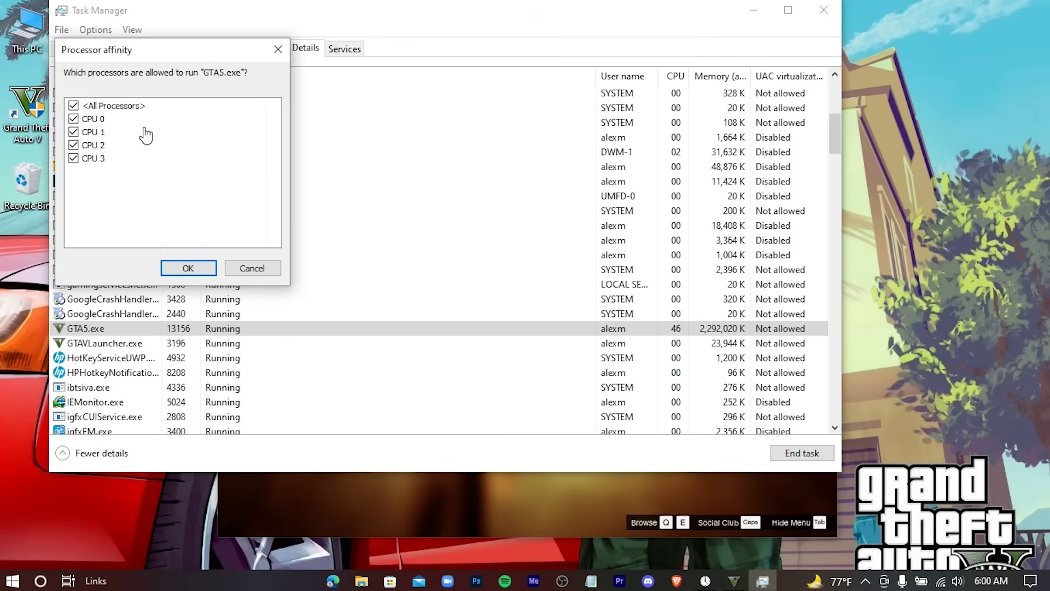
{"action": "left_click", "coordinate": [195, 268]}
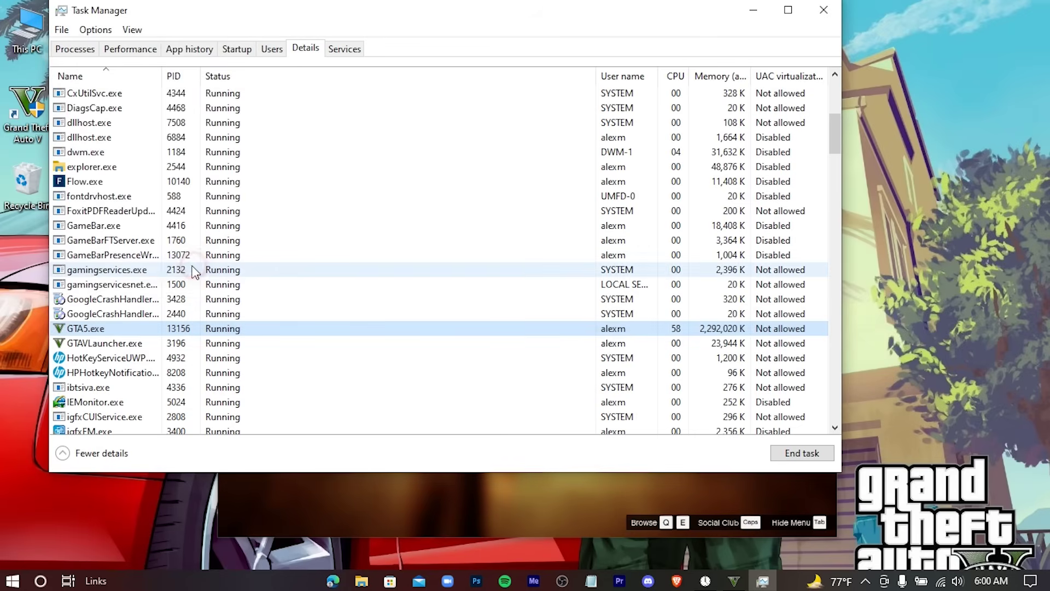
{"action": "left_click", "coordinate": [127, 346]}
{"action": "right_click", "coordinate": [144, 344]}
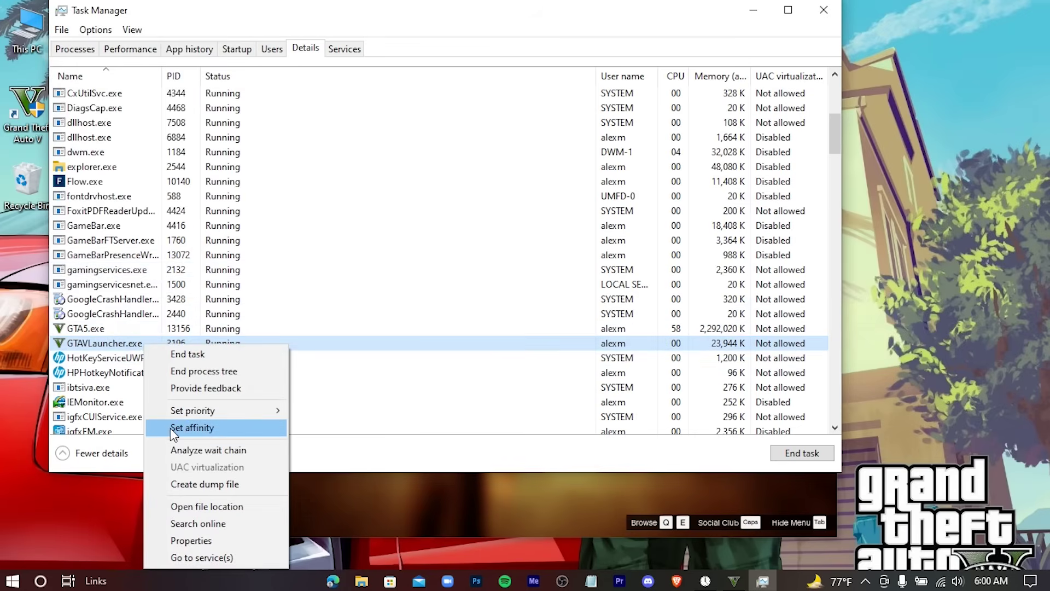
{"action": "left_click", "coordinate": [253, 432]}
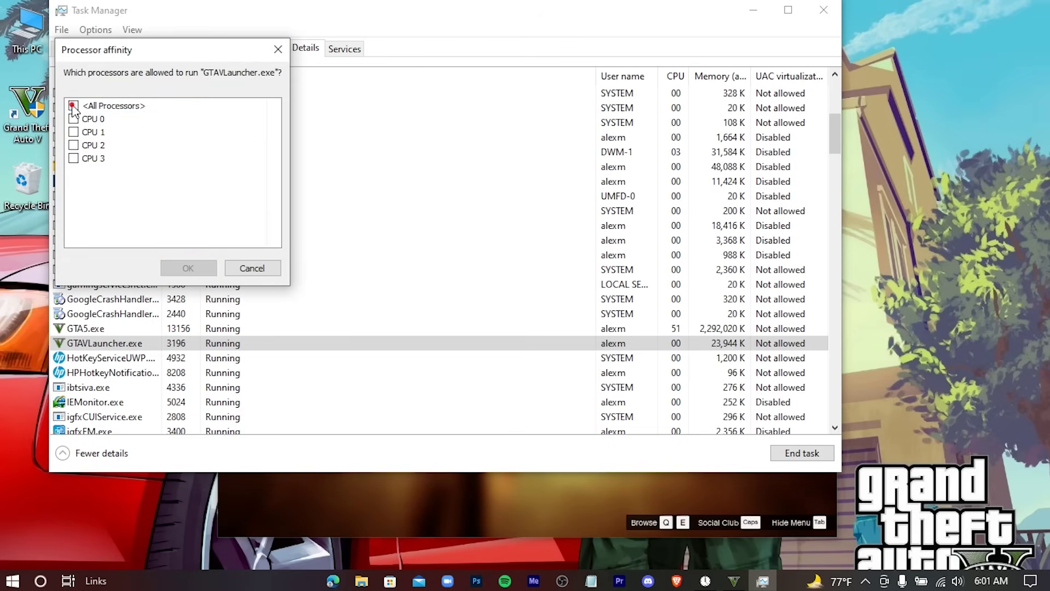
{"action": "left_click", "coordinate": [73, 106]}
{"action": "left_click", "coordinate": [187, 269]}
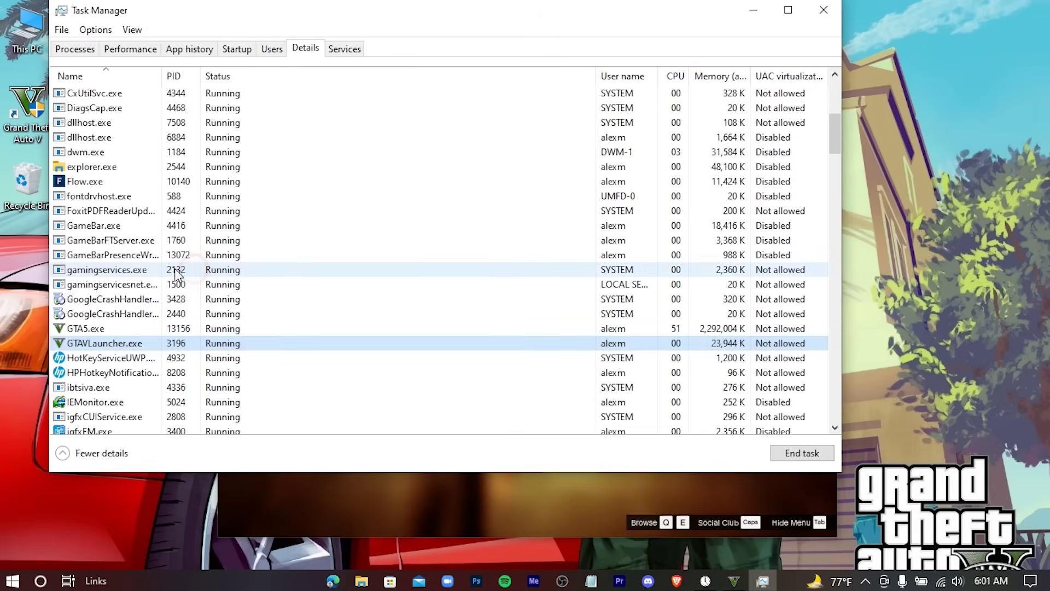
{"action": "left_click", "coordinate": [823, 9]}
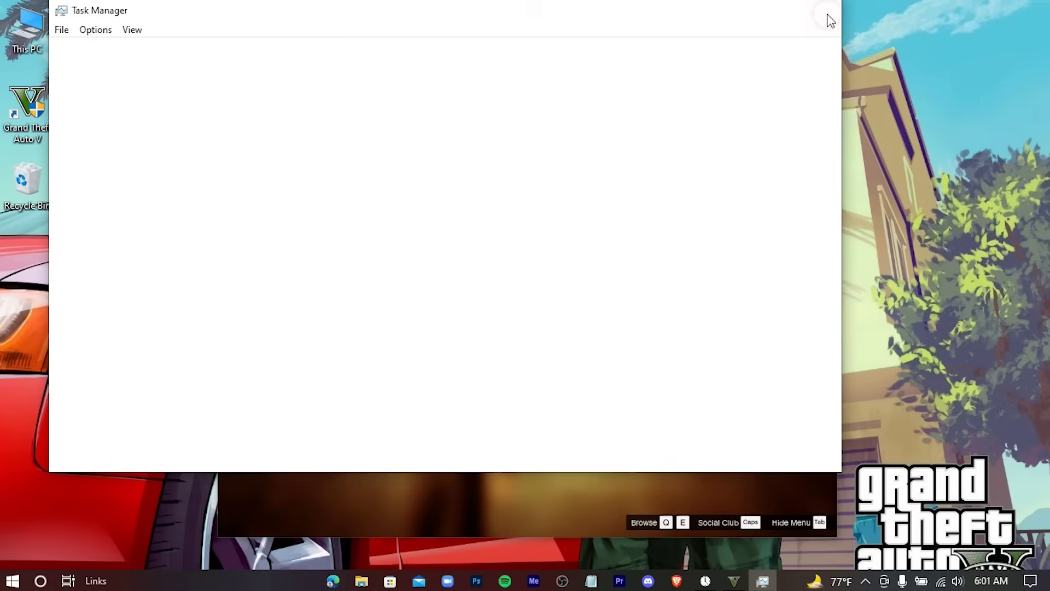
Run Clean memory from Mem Reduct's tray icon, then refocus the GTA V window.
{"action": "left_click", "coordinate": [865, 581]}
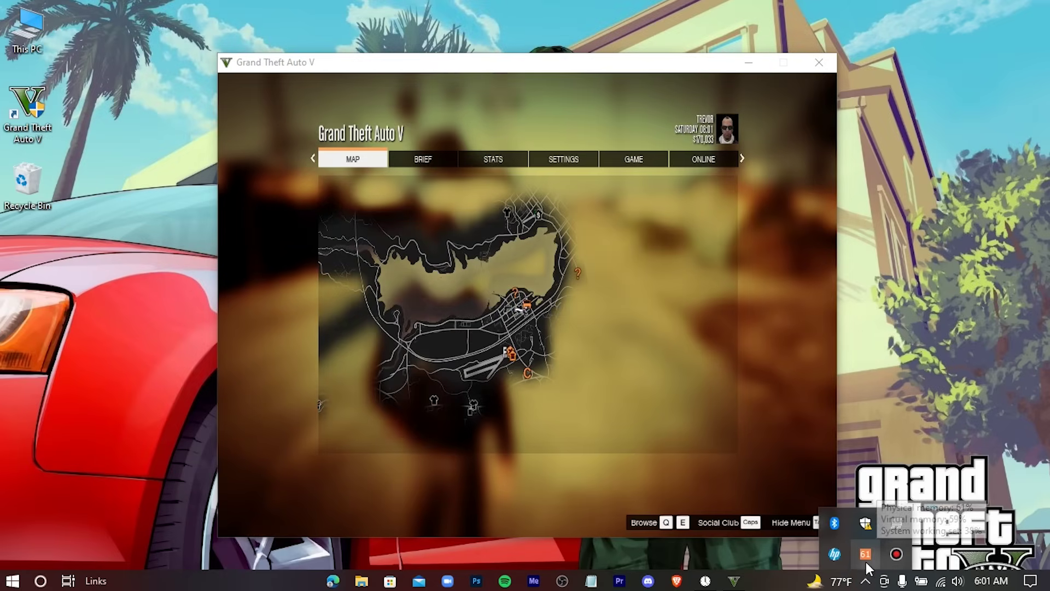
{"action": "right_click", "coordinate": [867, 555]}
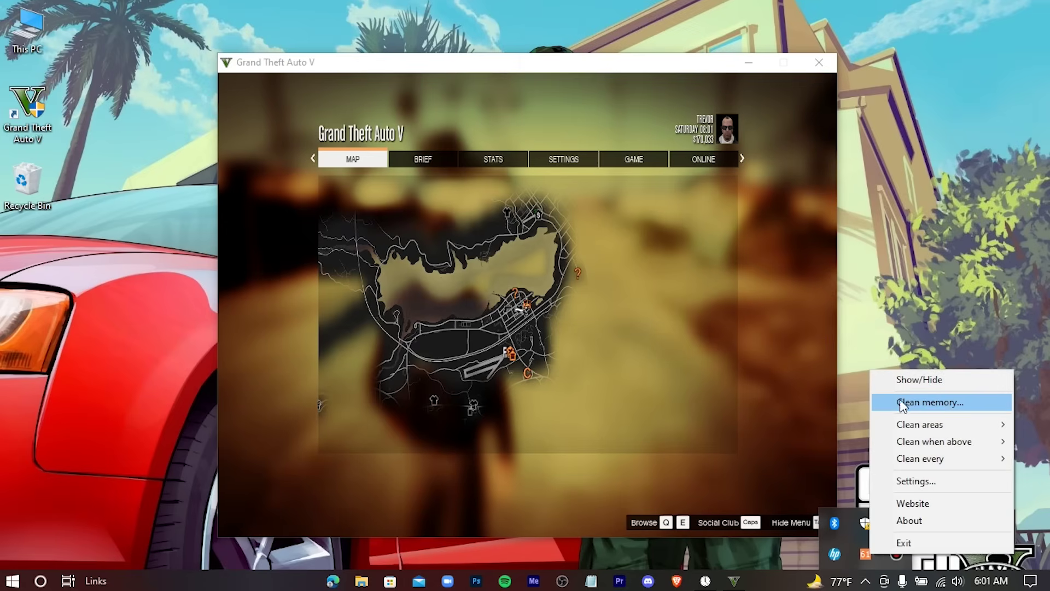
{"action": "left_click", "coordinate": [991, 411]}
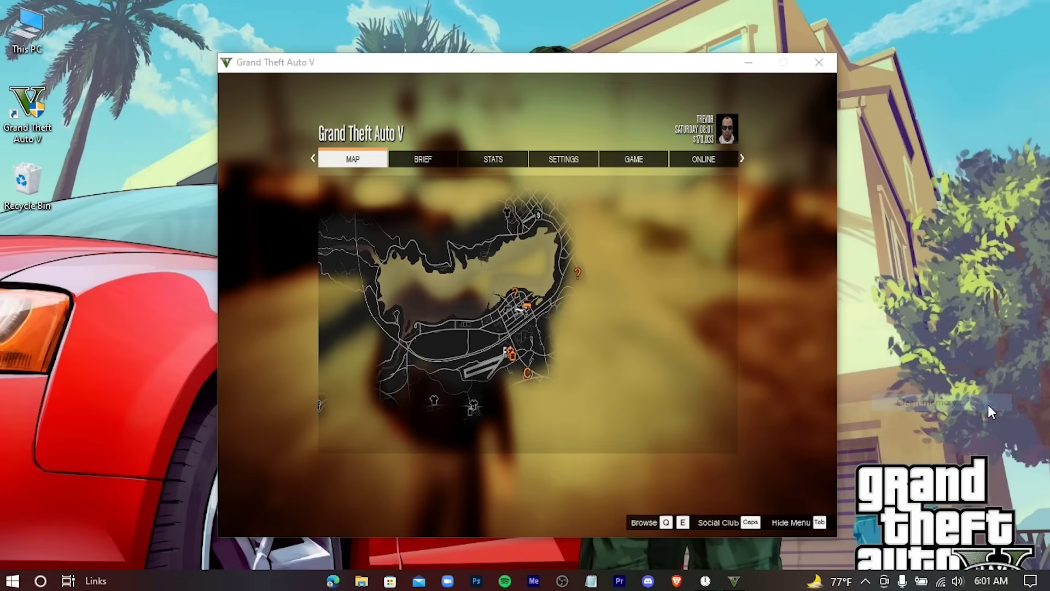
{"action": "left_click", "coordinate": [867, 583]}
{"action": "left_click", "coordinate": [866, 583]}
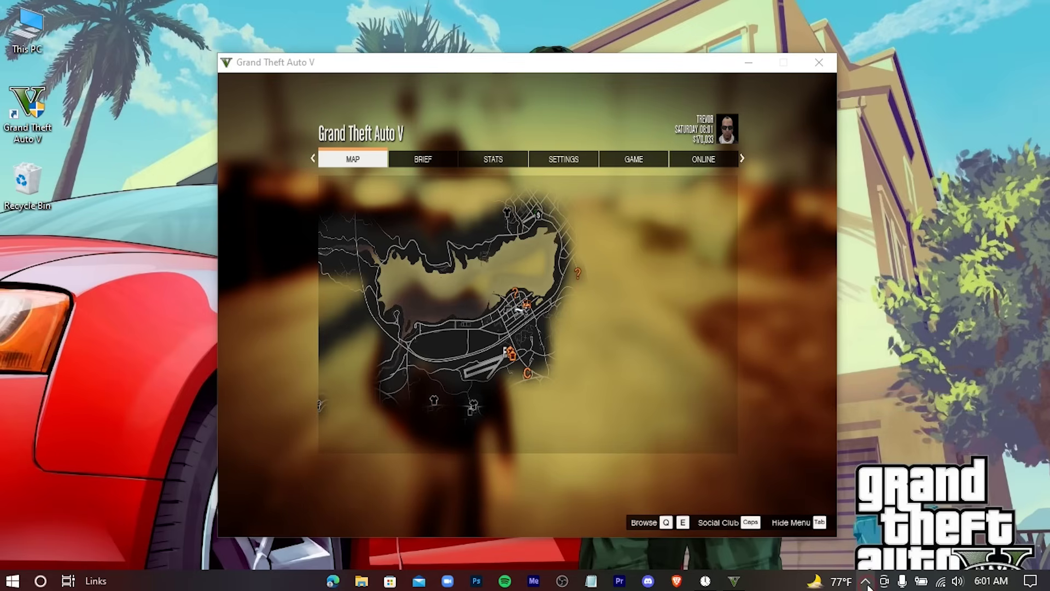
{"action": "left_click", "coordinate": [543, 335]}
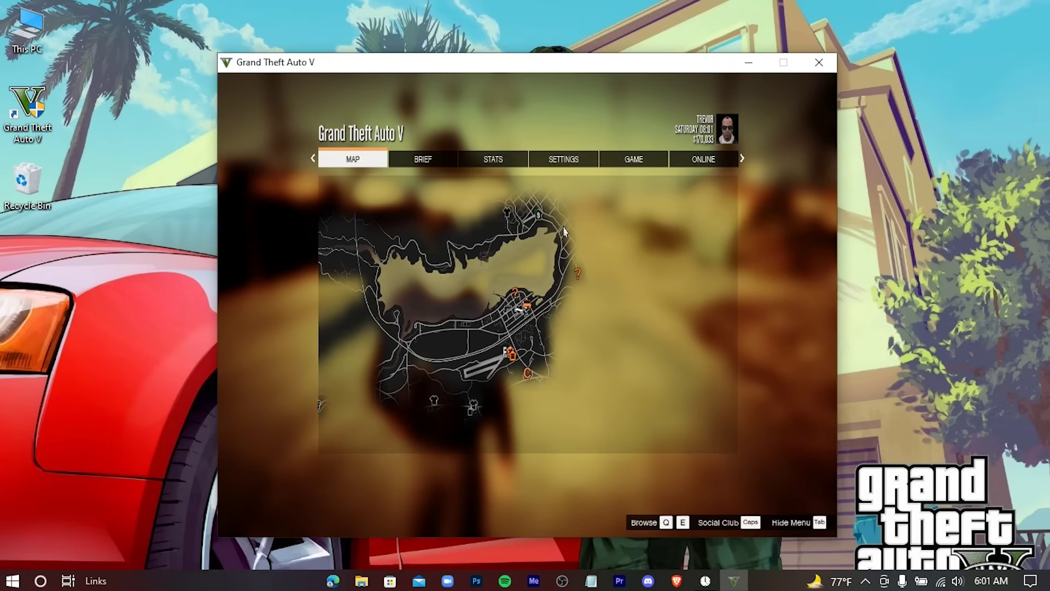
Unpause Grand Theft Auto V with Esc and resume playing in Sandy Shores.
{"action": "key", "text": "Escape"}
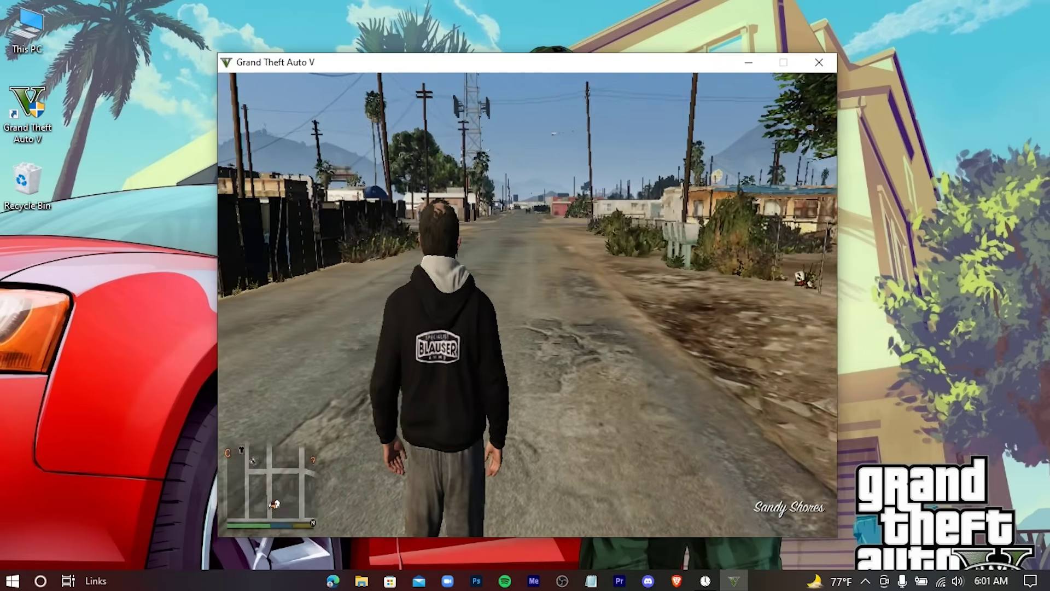